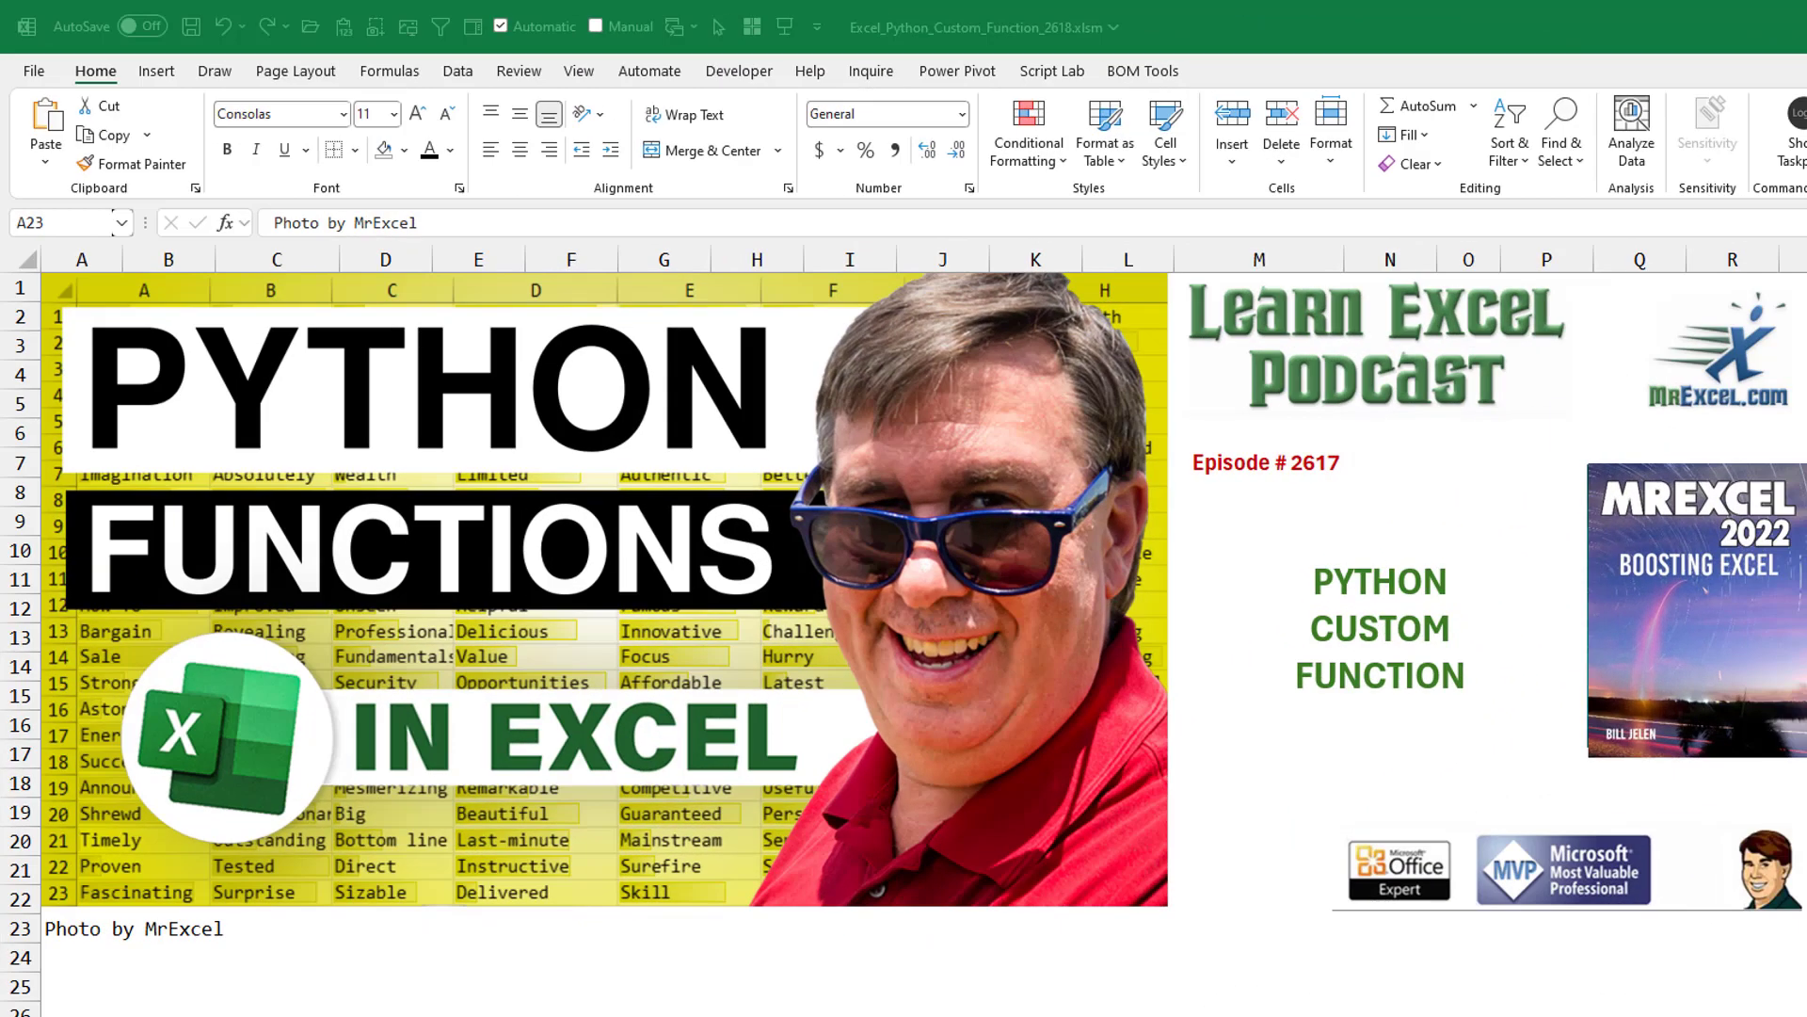
- Bring up the Excel worksheet that counts the word 'boot' in a phrase, giving WordCount 3
left_click(1530, 22)
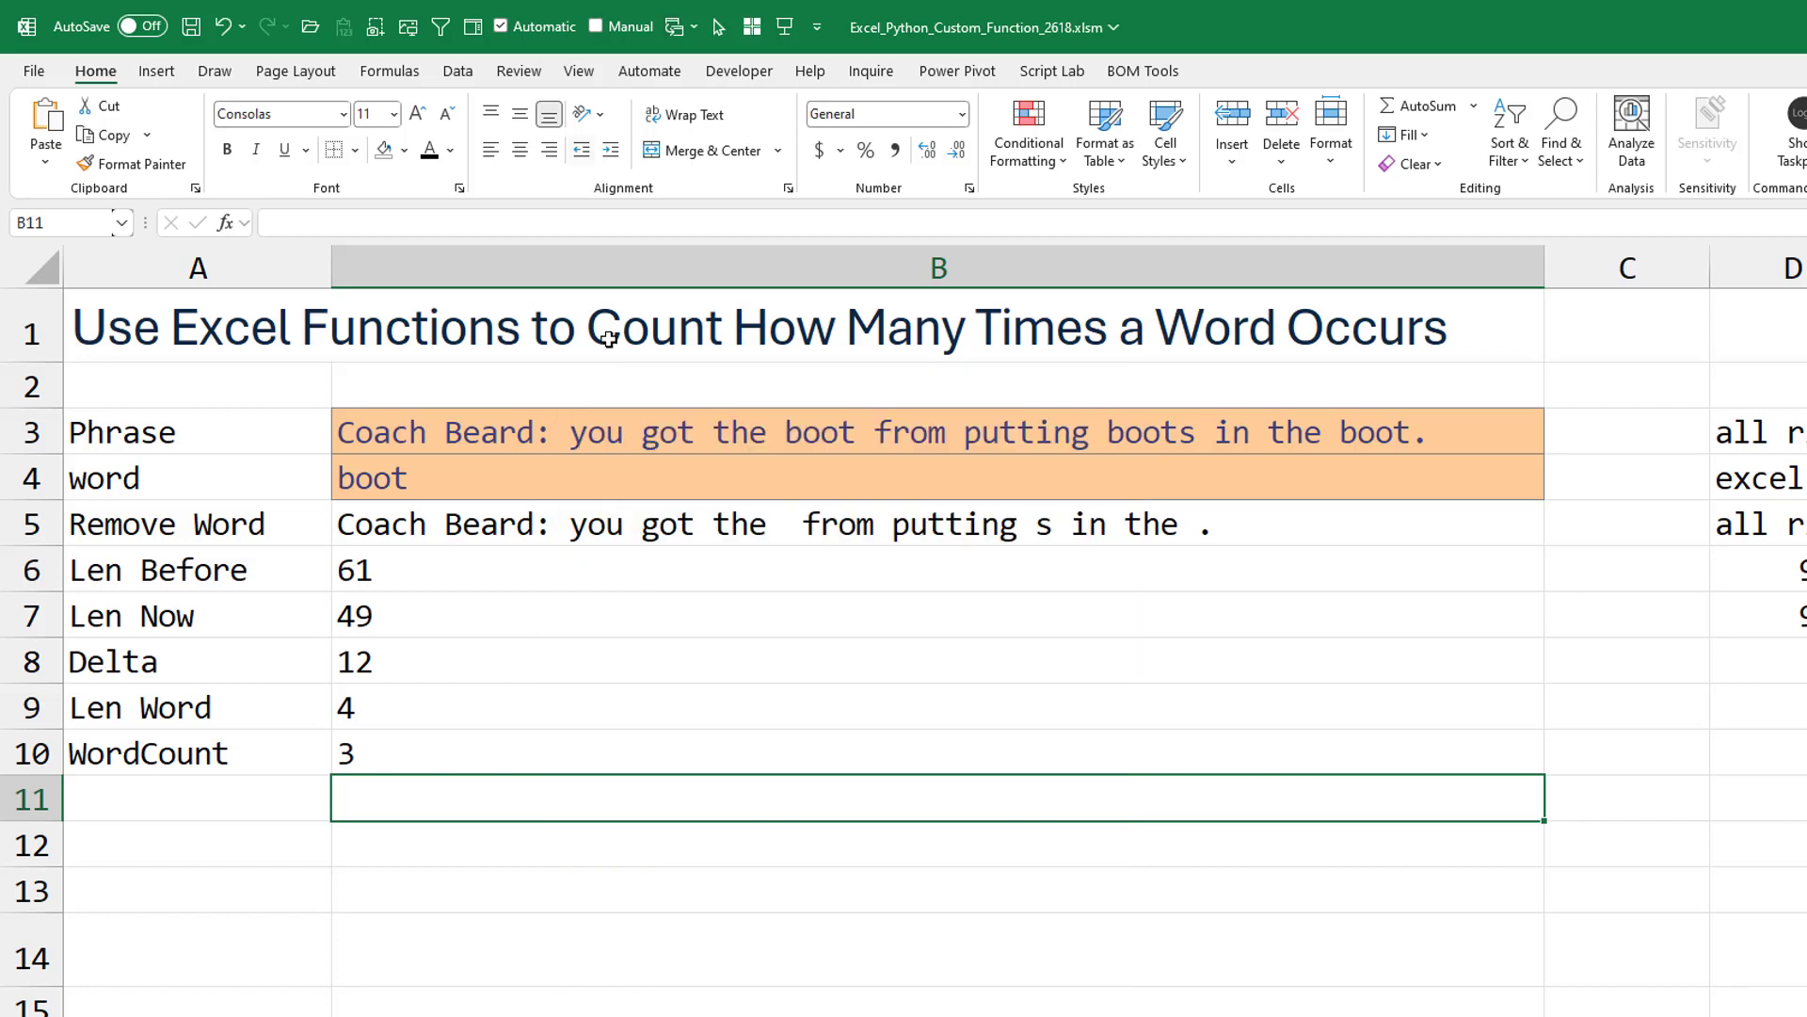
left_click(620, 434)
left_click(527, 472)
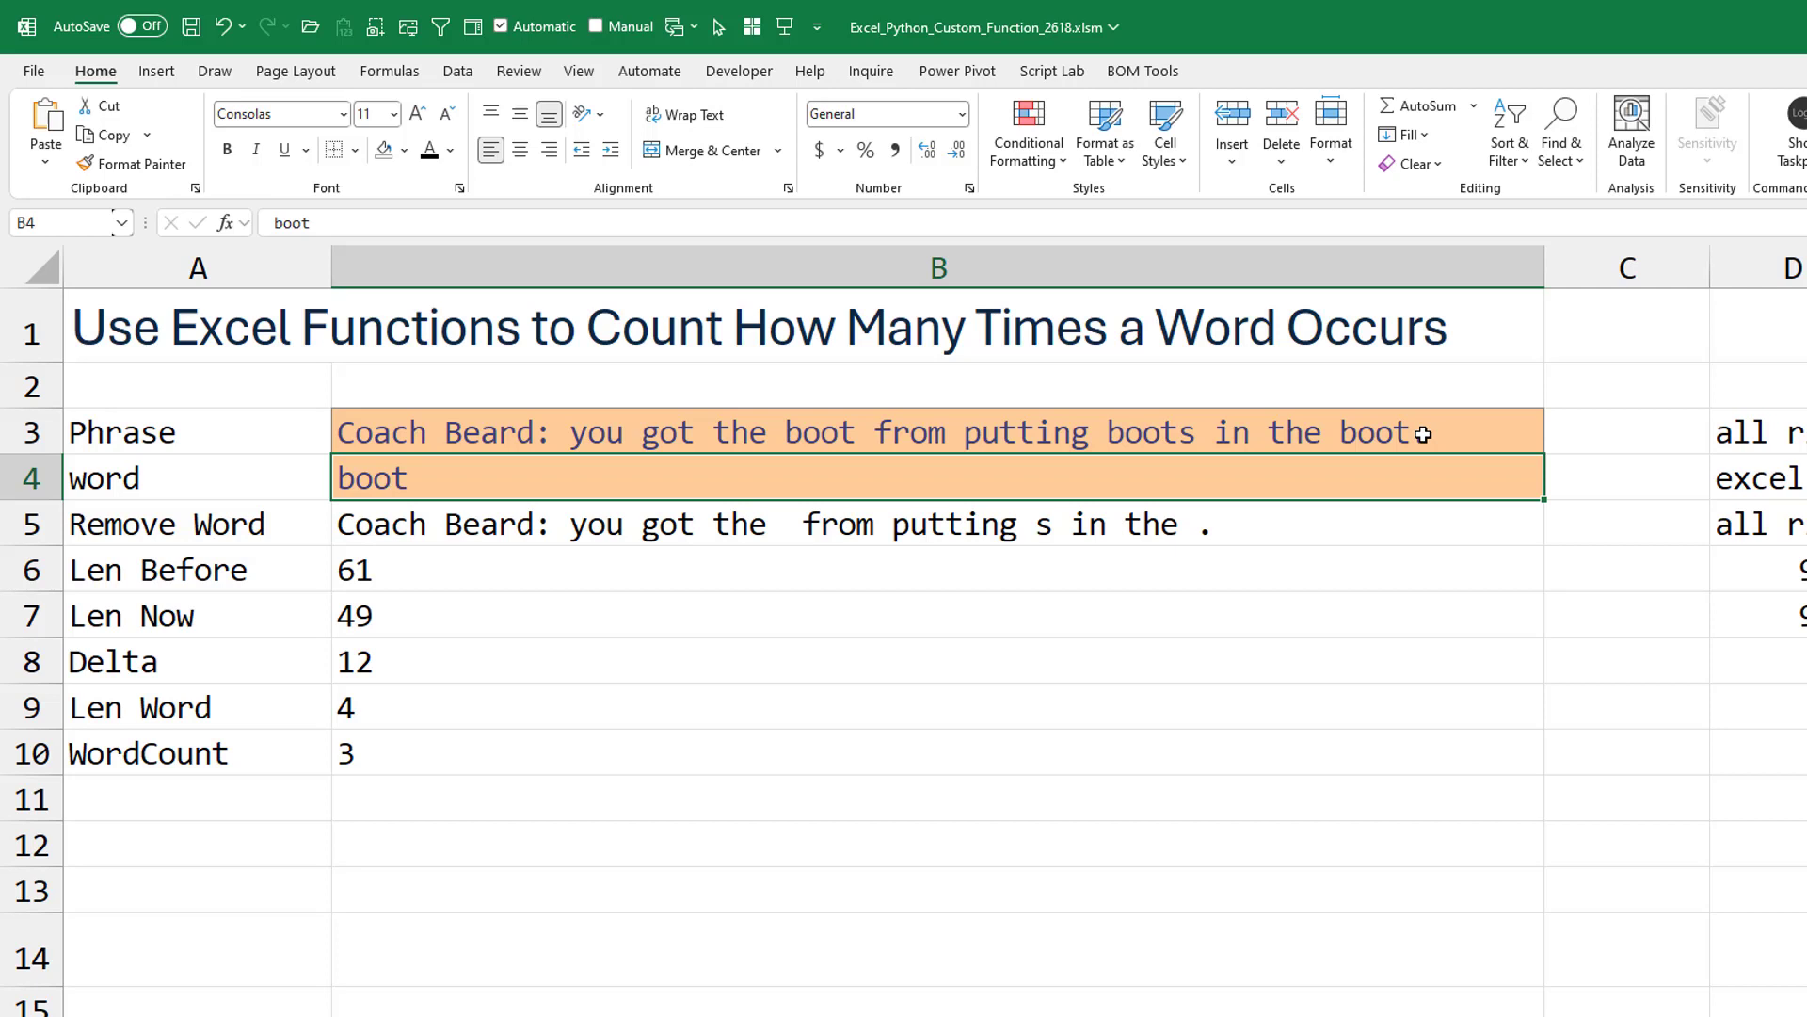
key("Down")
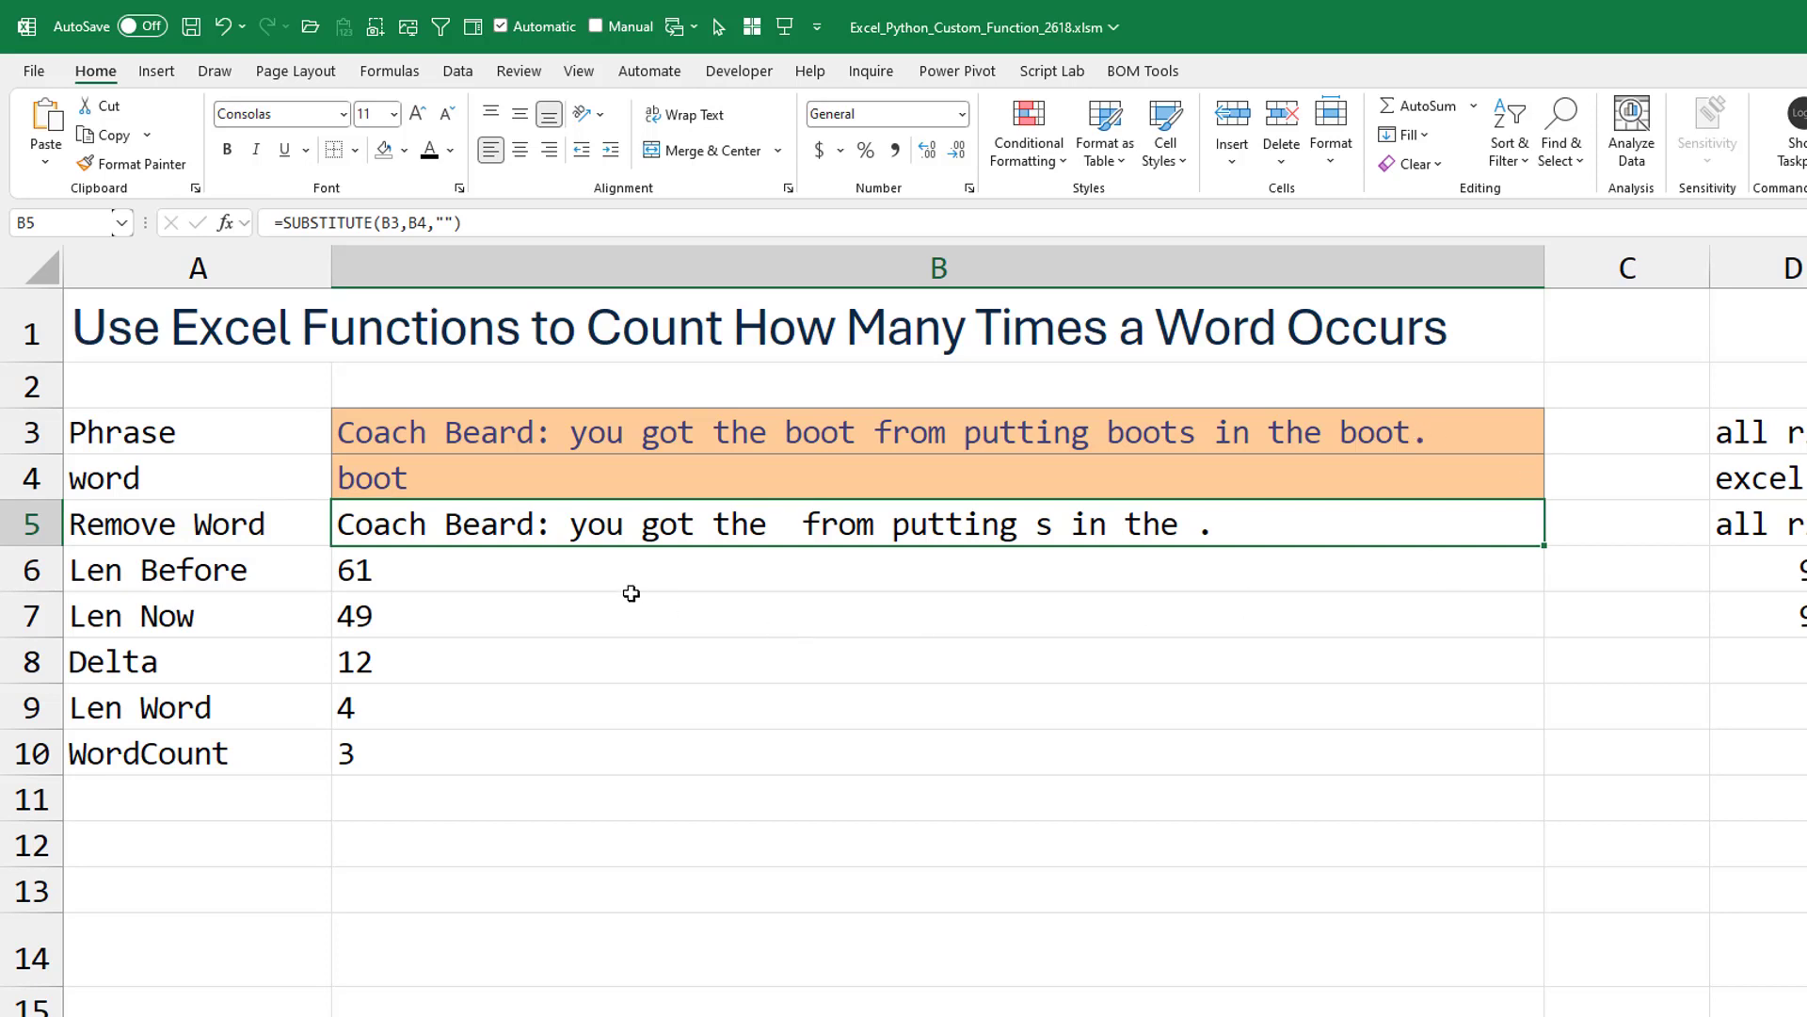
key("F2")
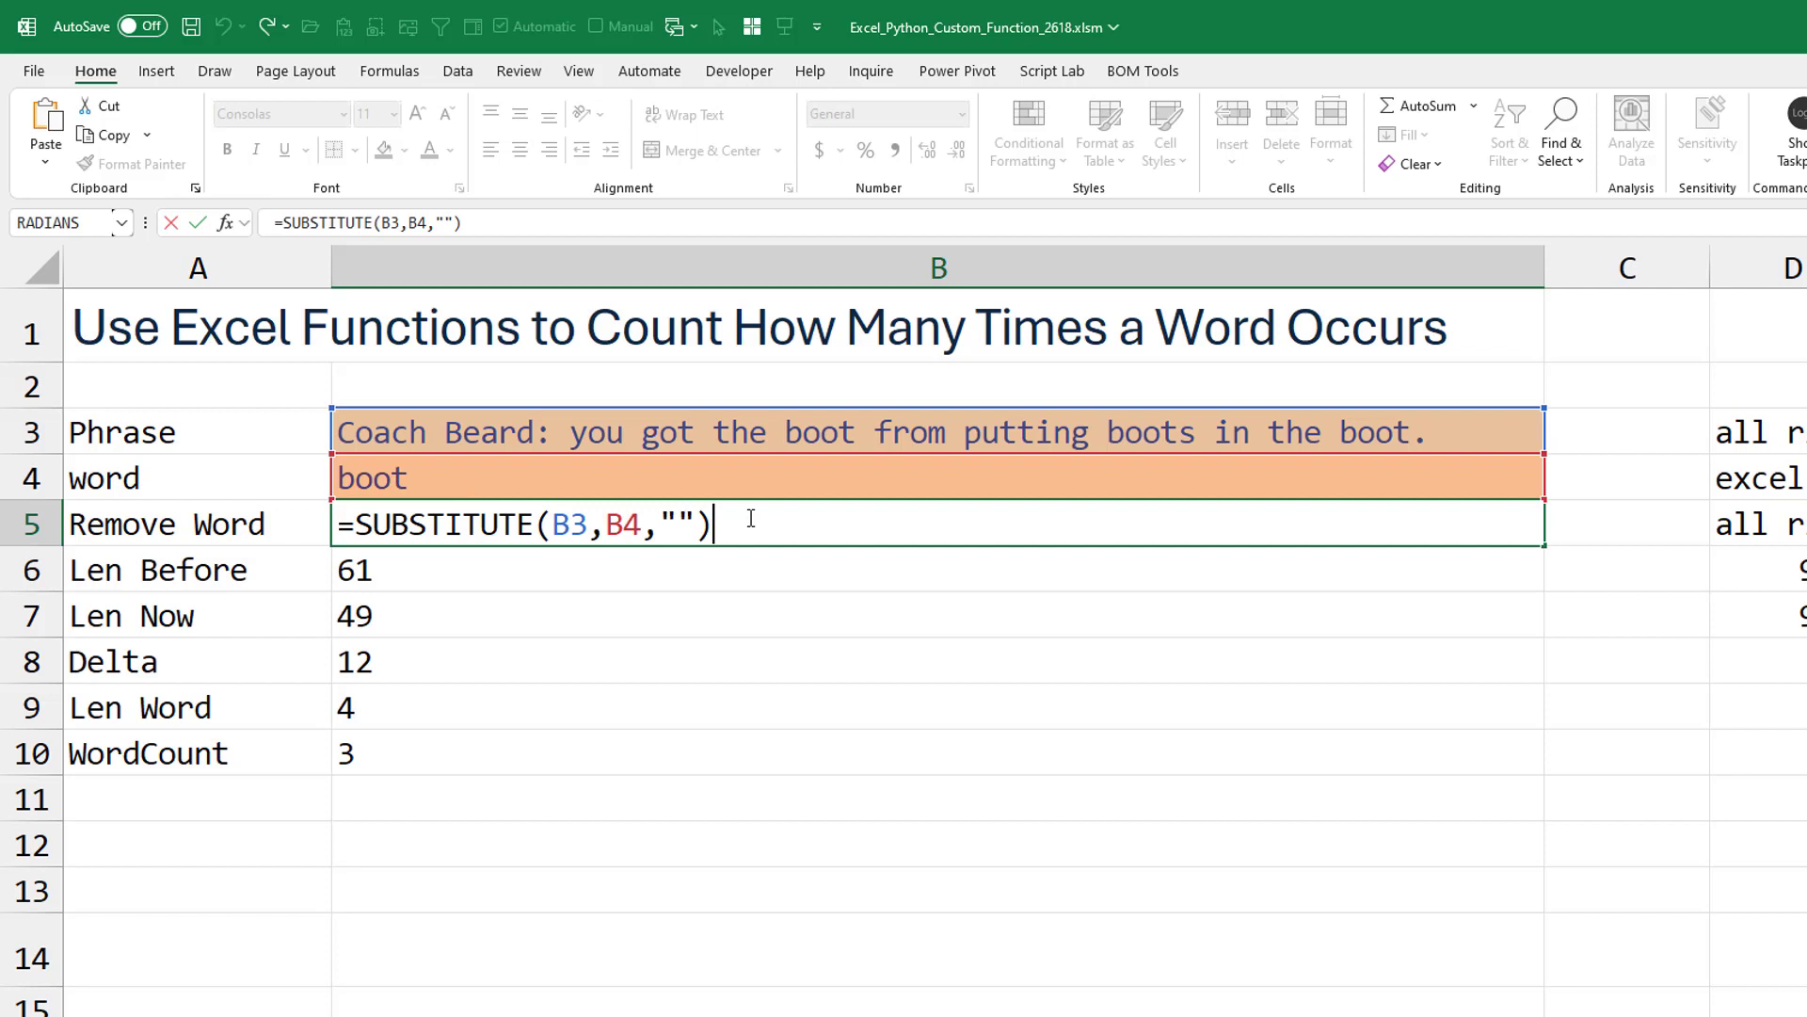
key("Return")
key("Up")
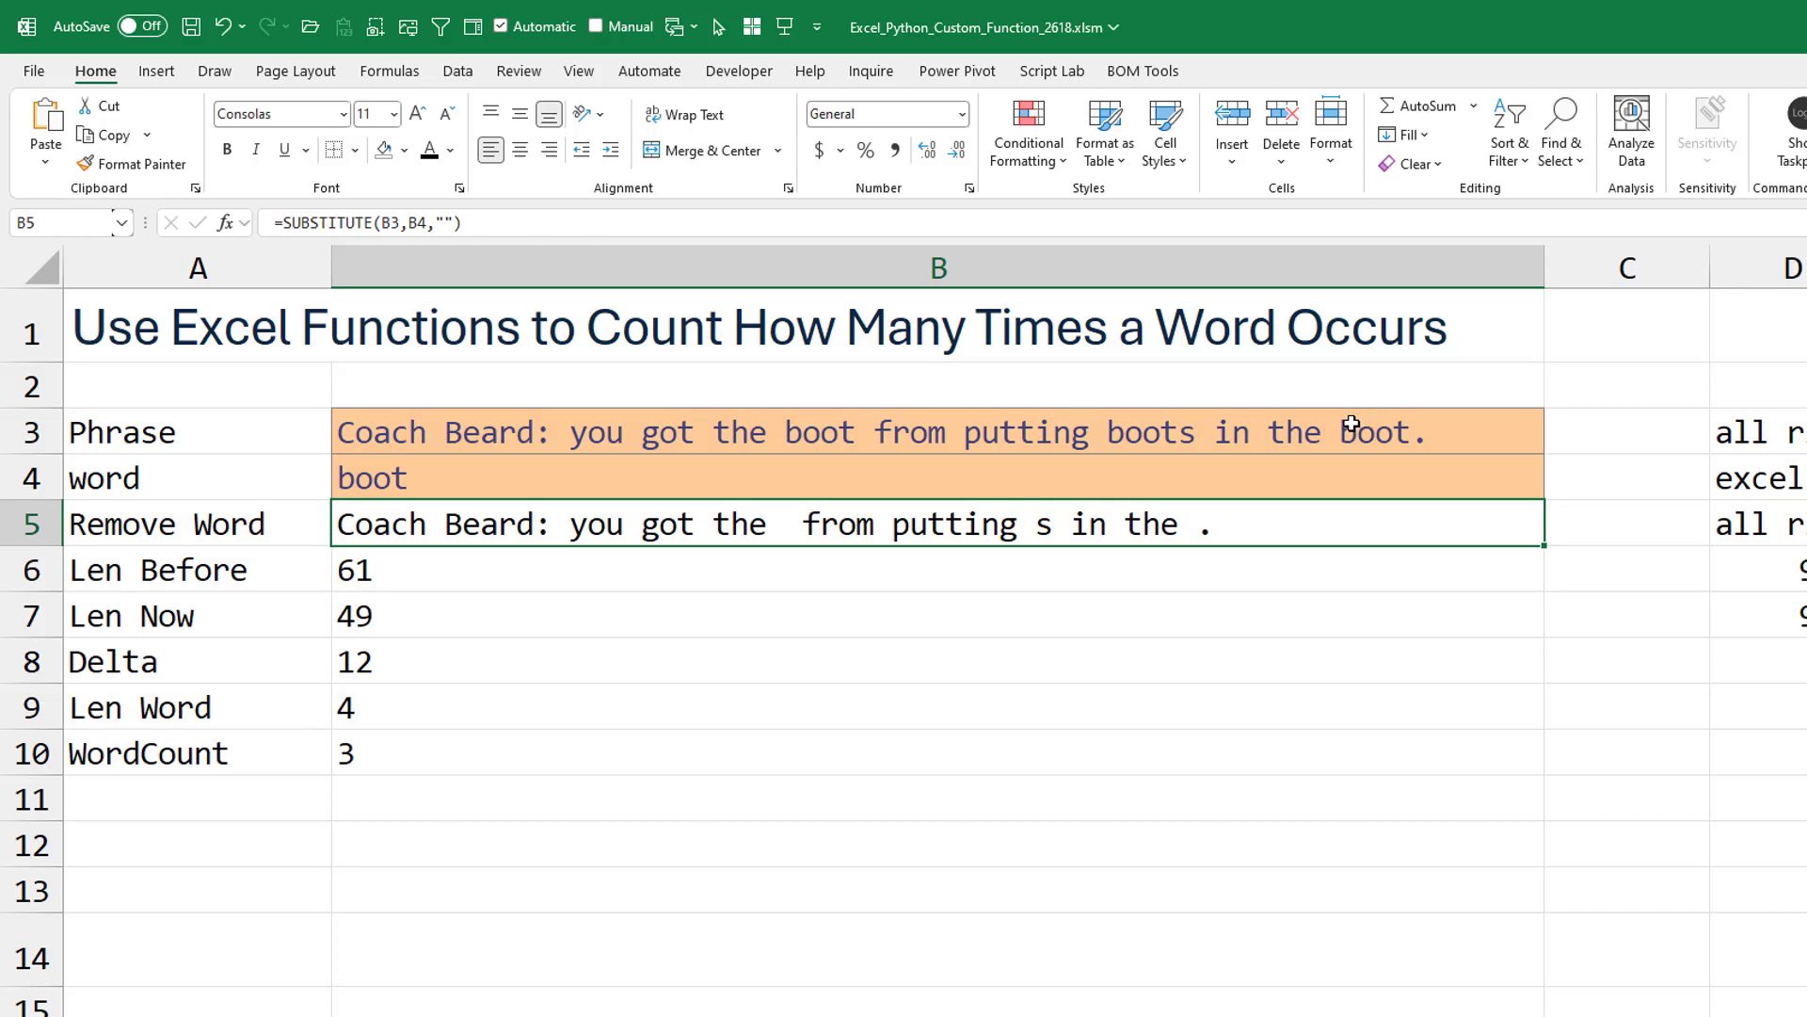
key("Down")
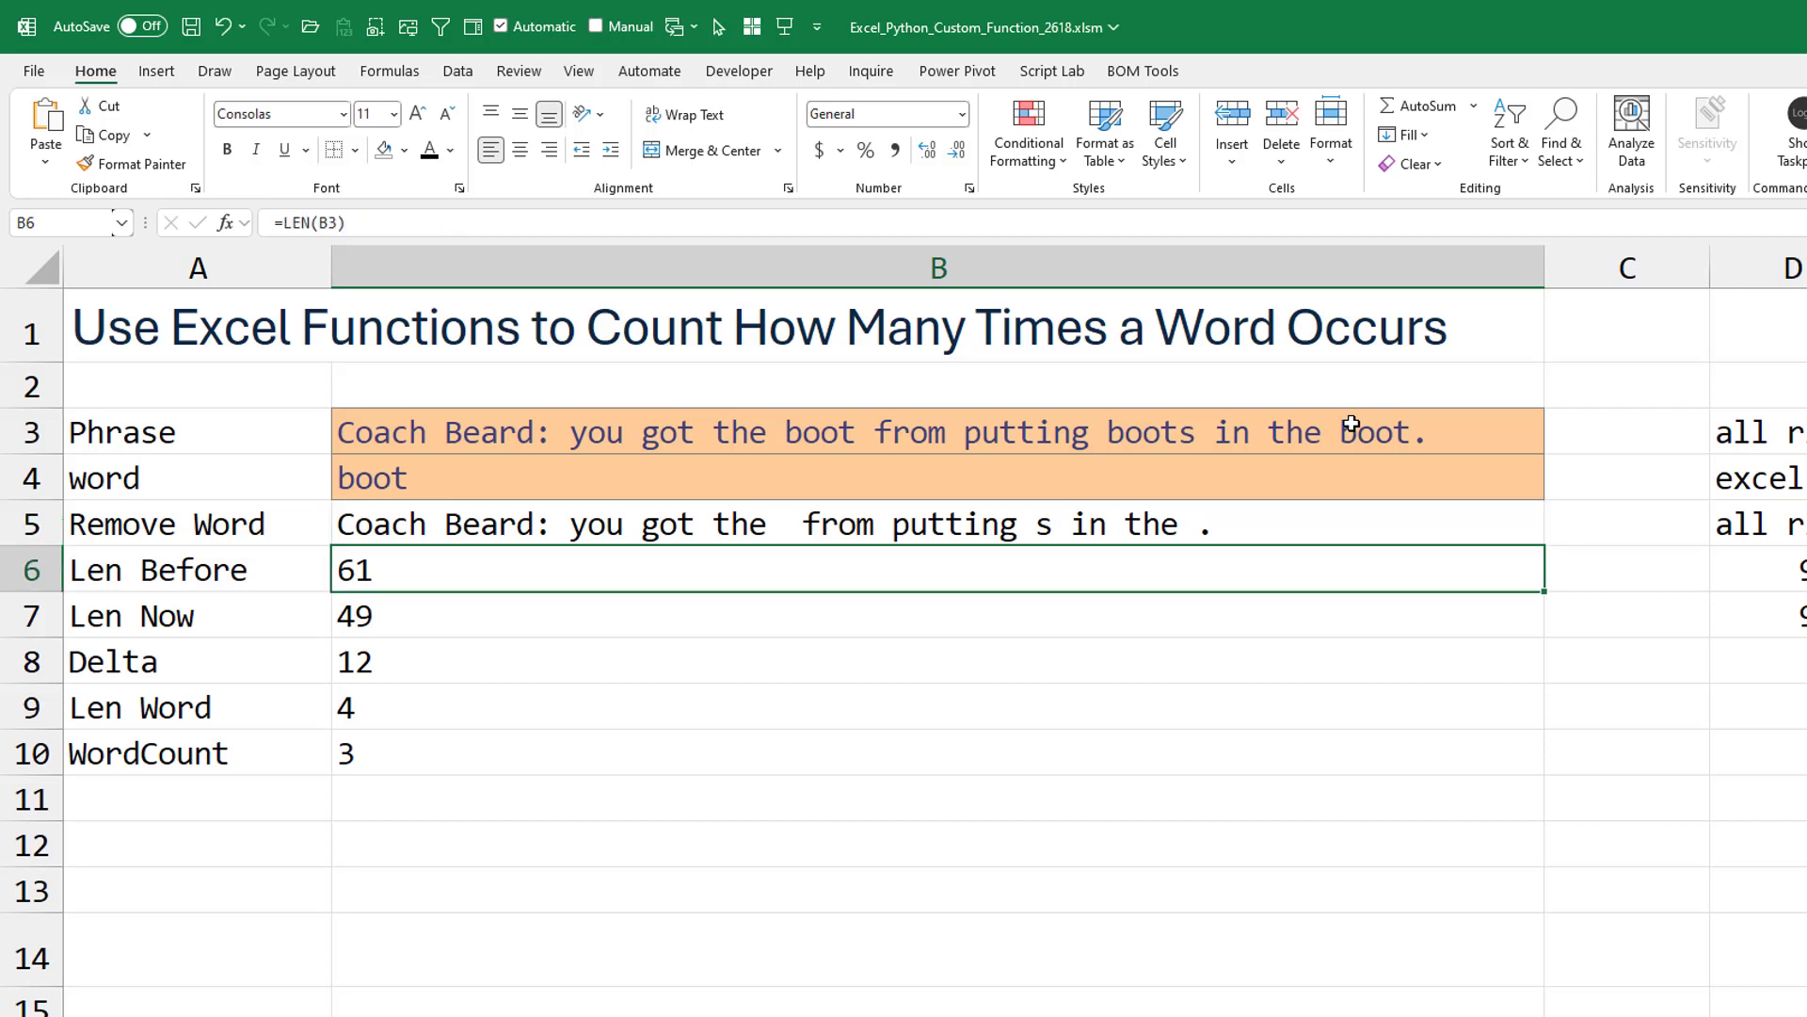
key("F2")
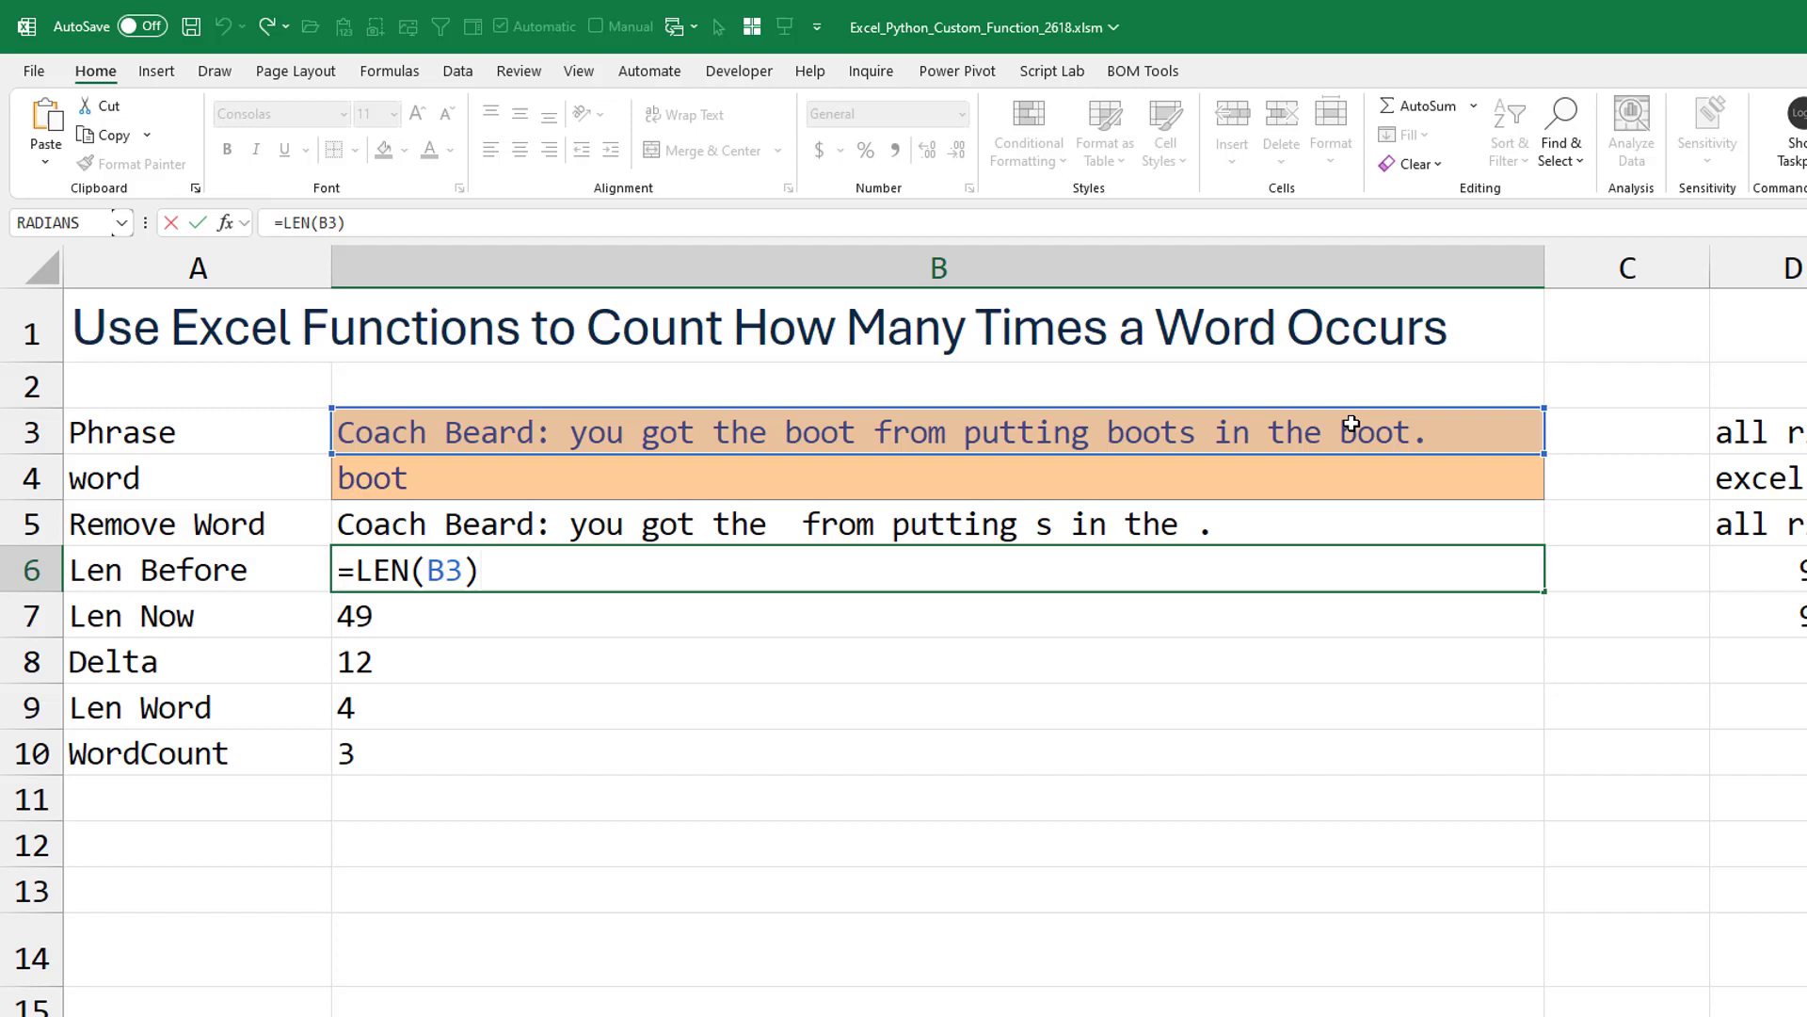
key("Return")
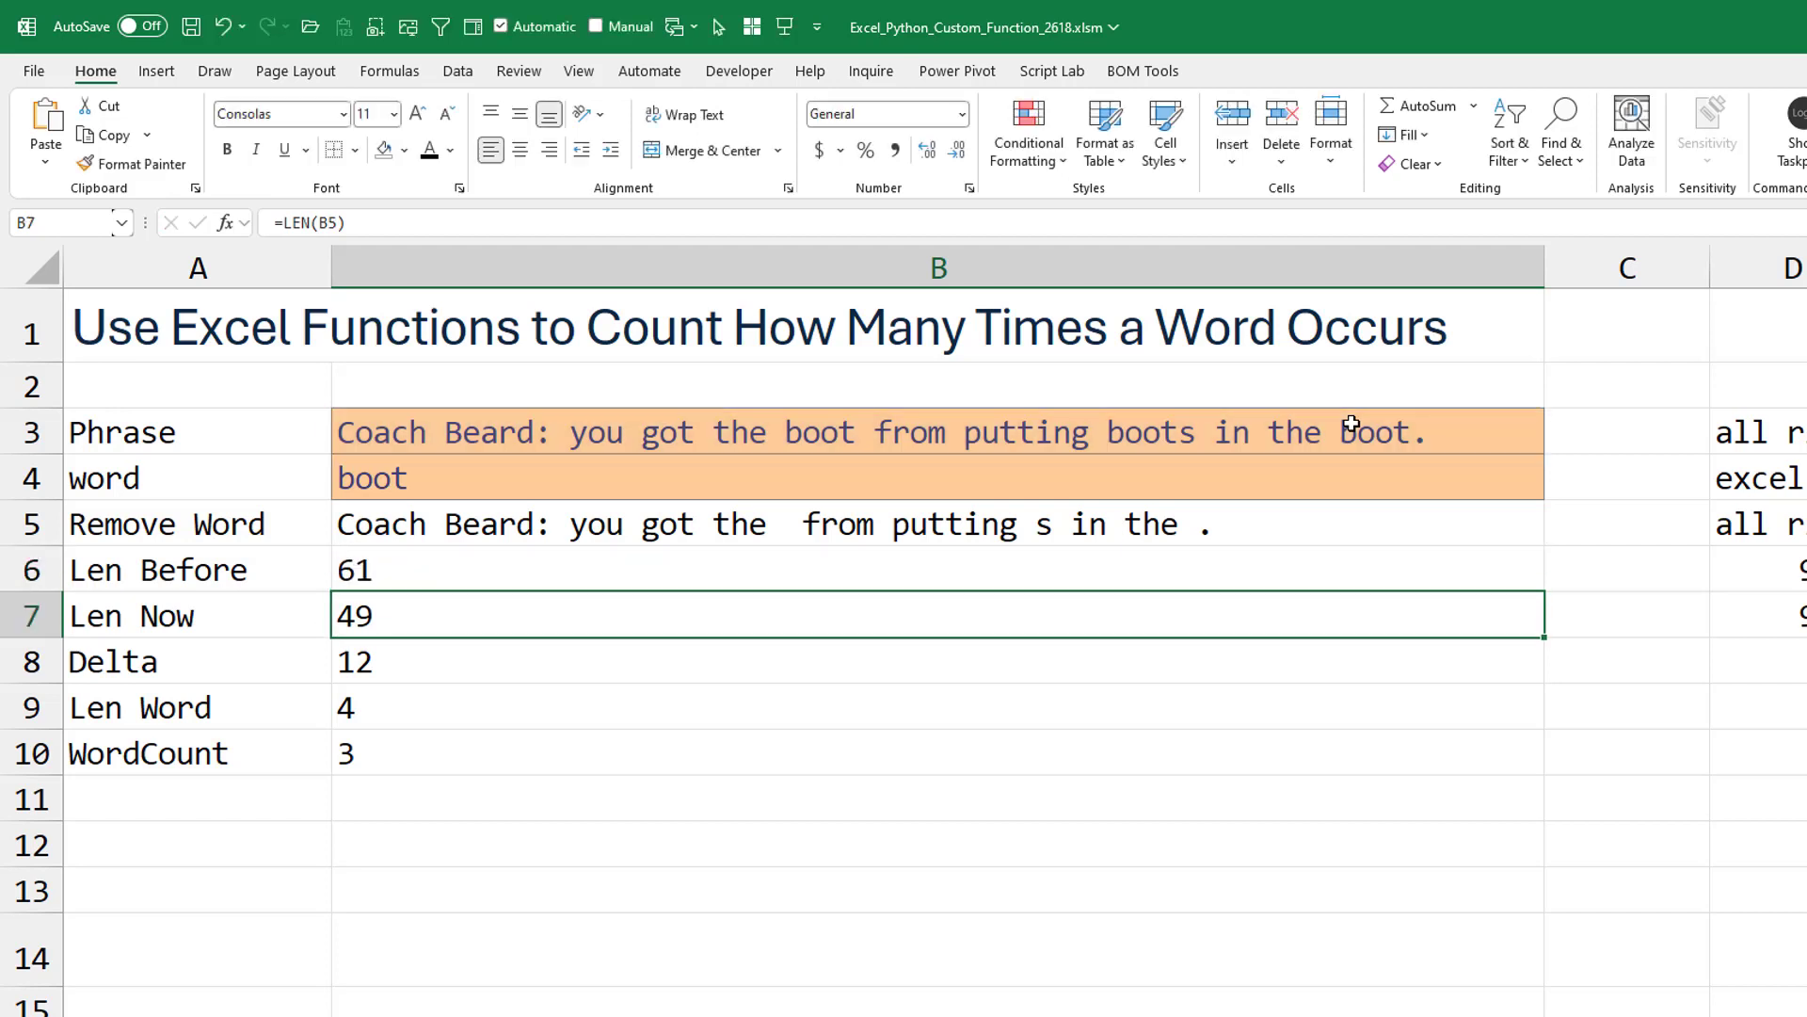
key("F2")
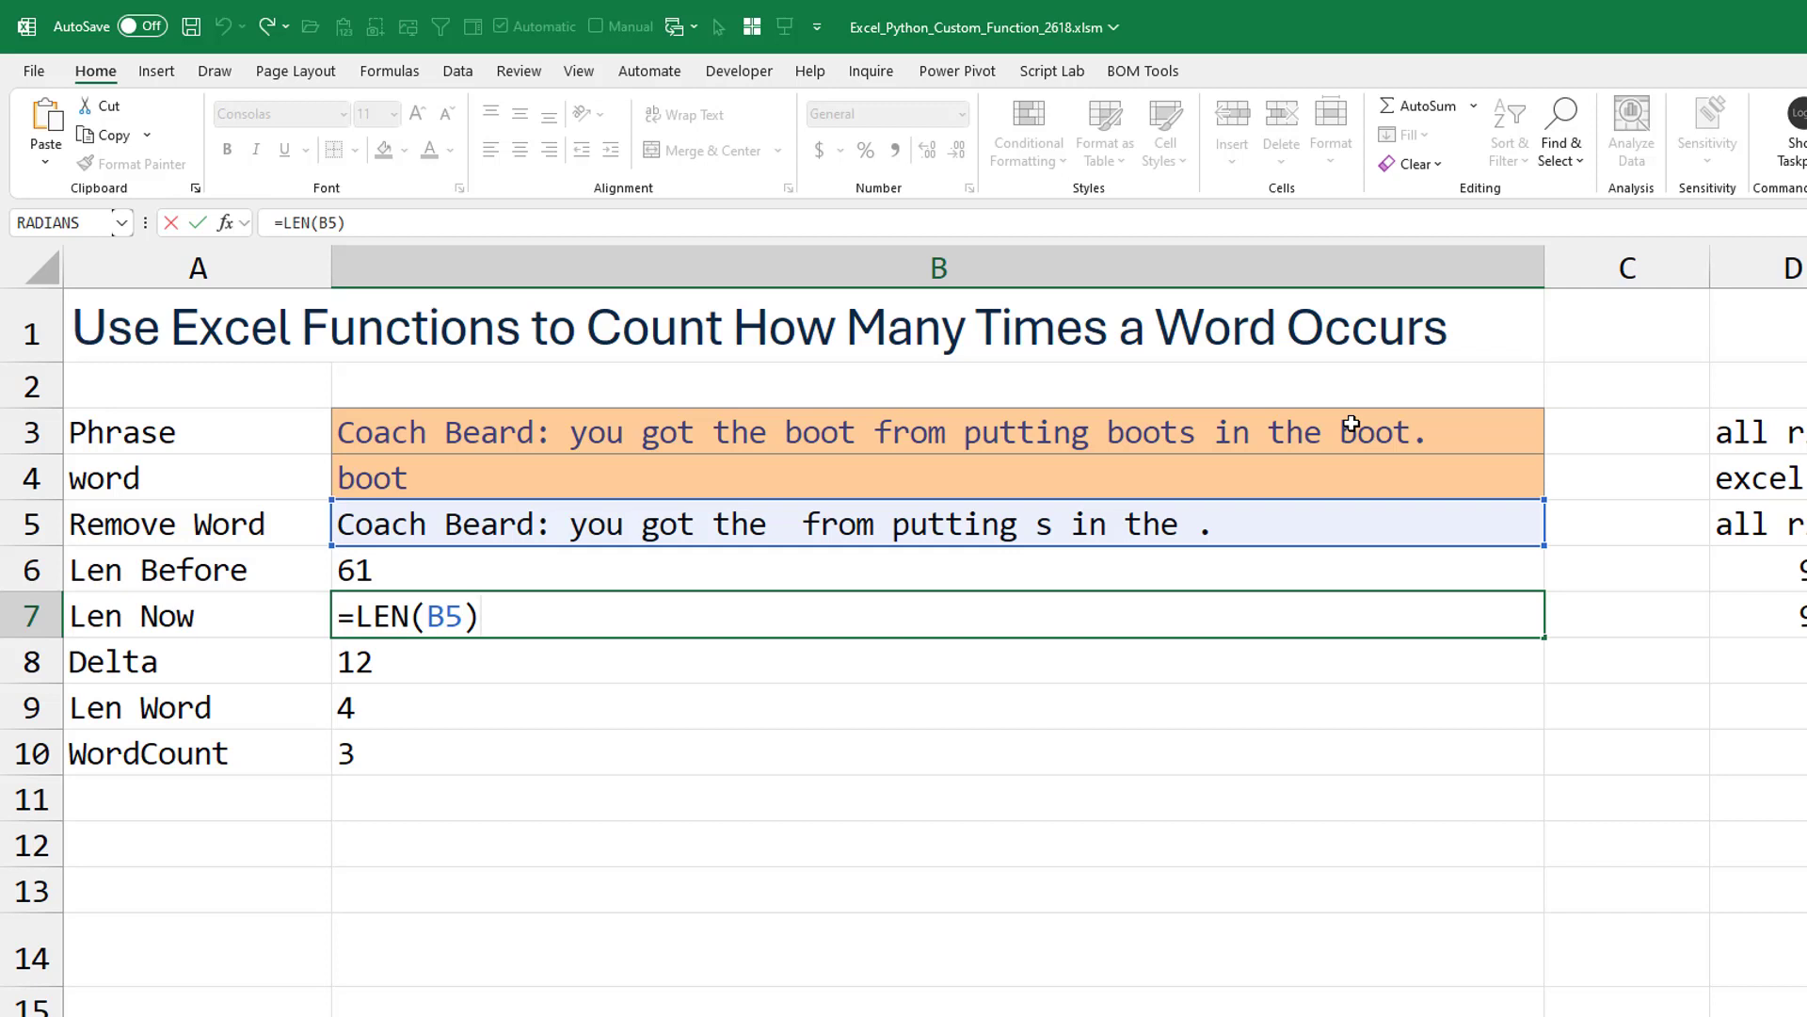
key("Return")
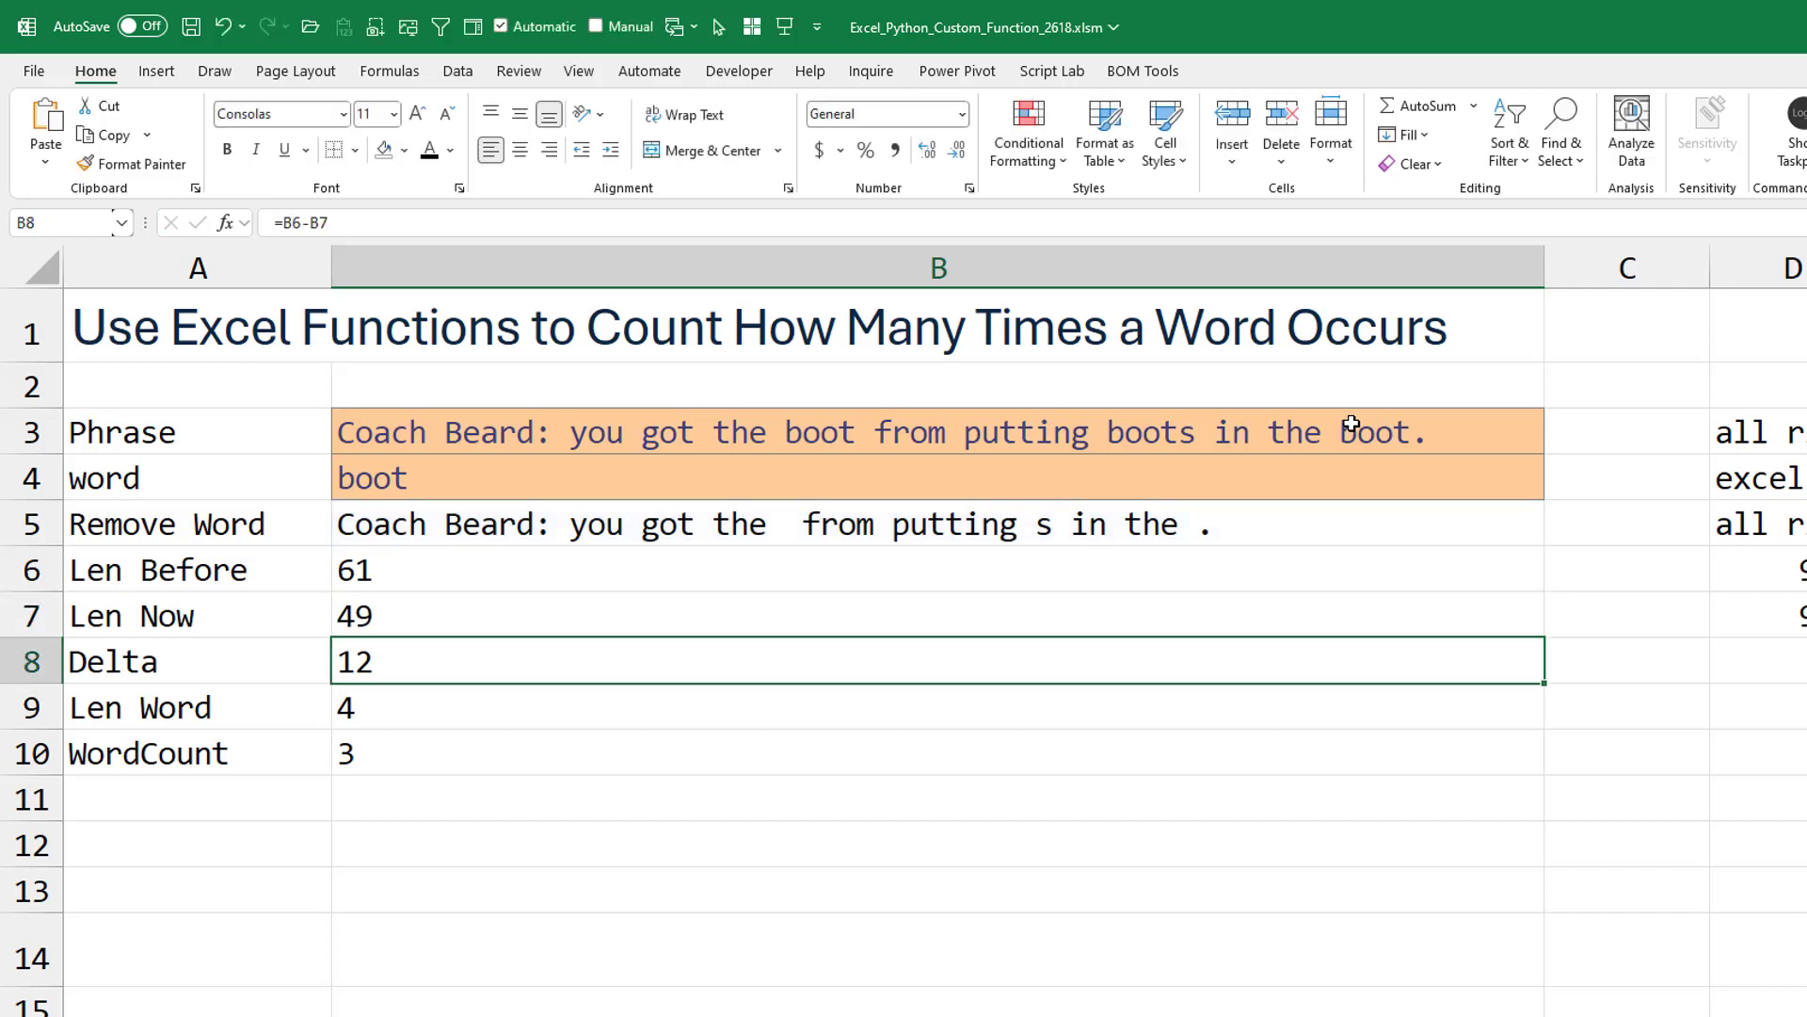
key("F2")
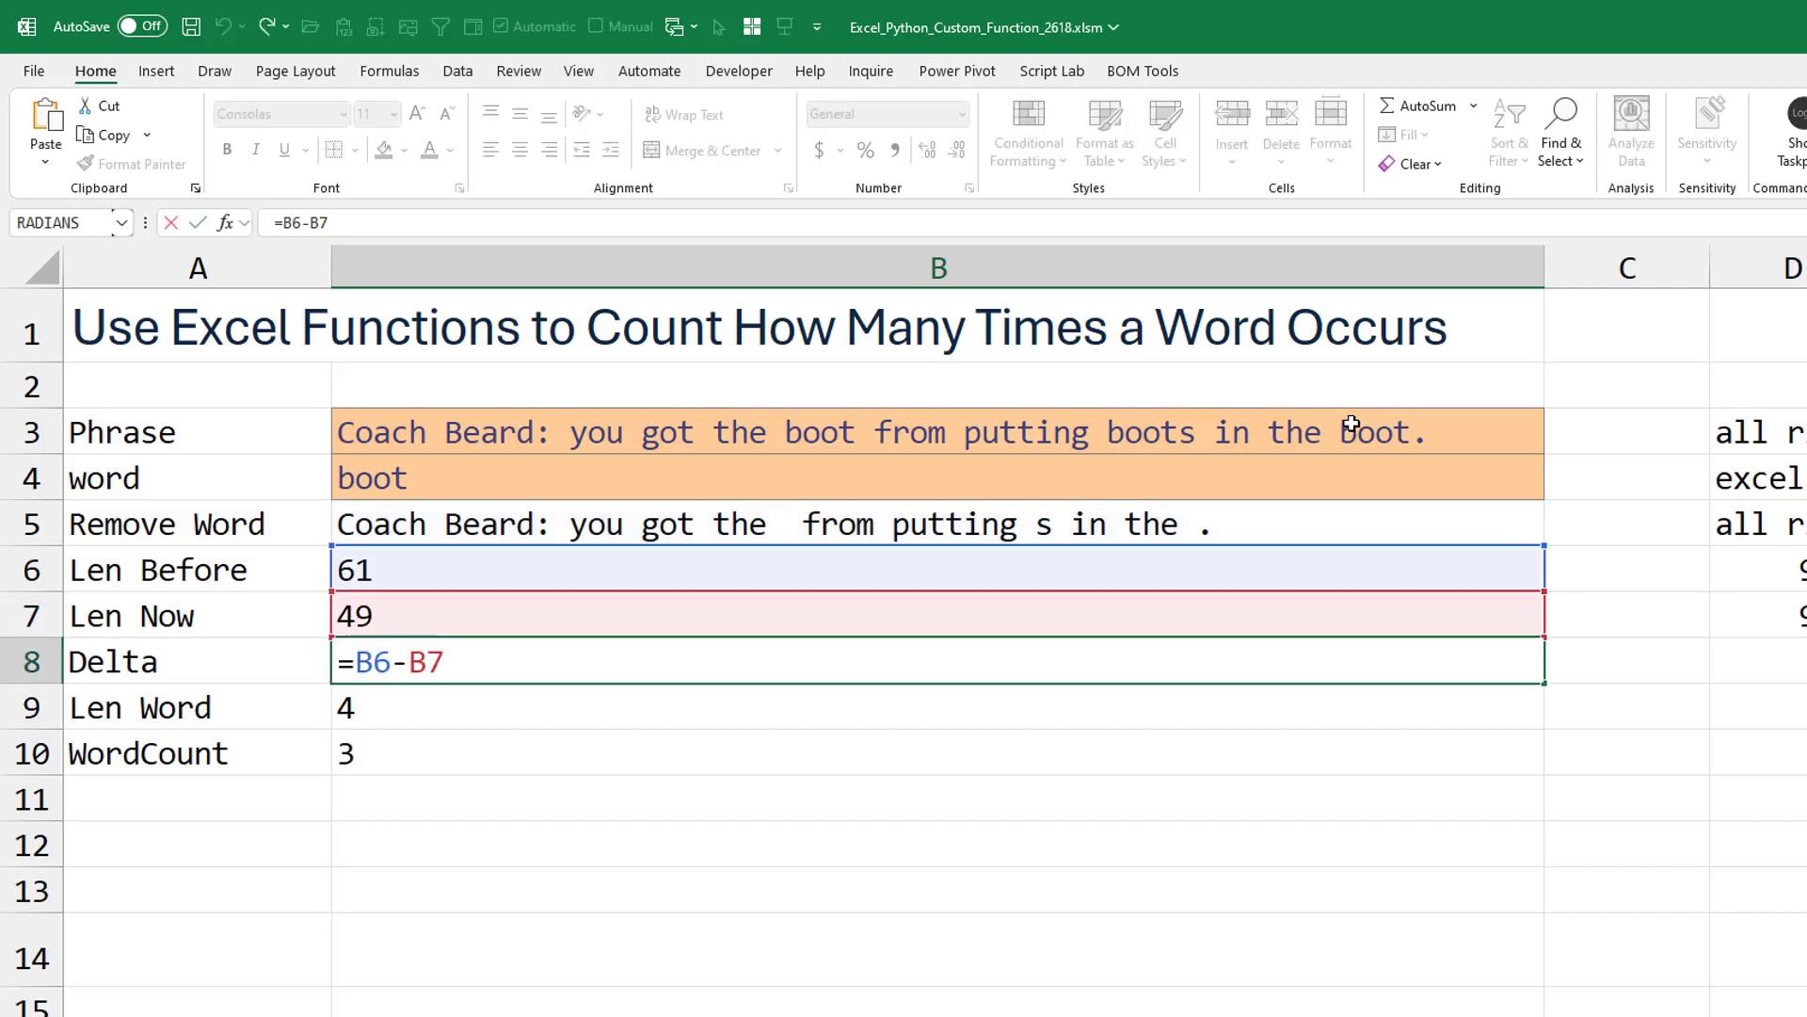
key("Return")
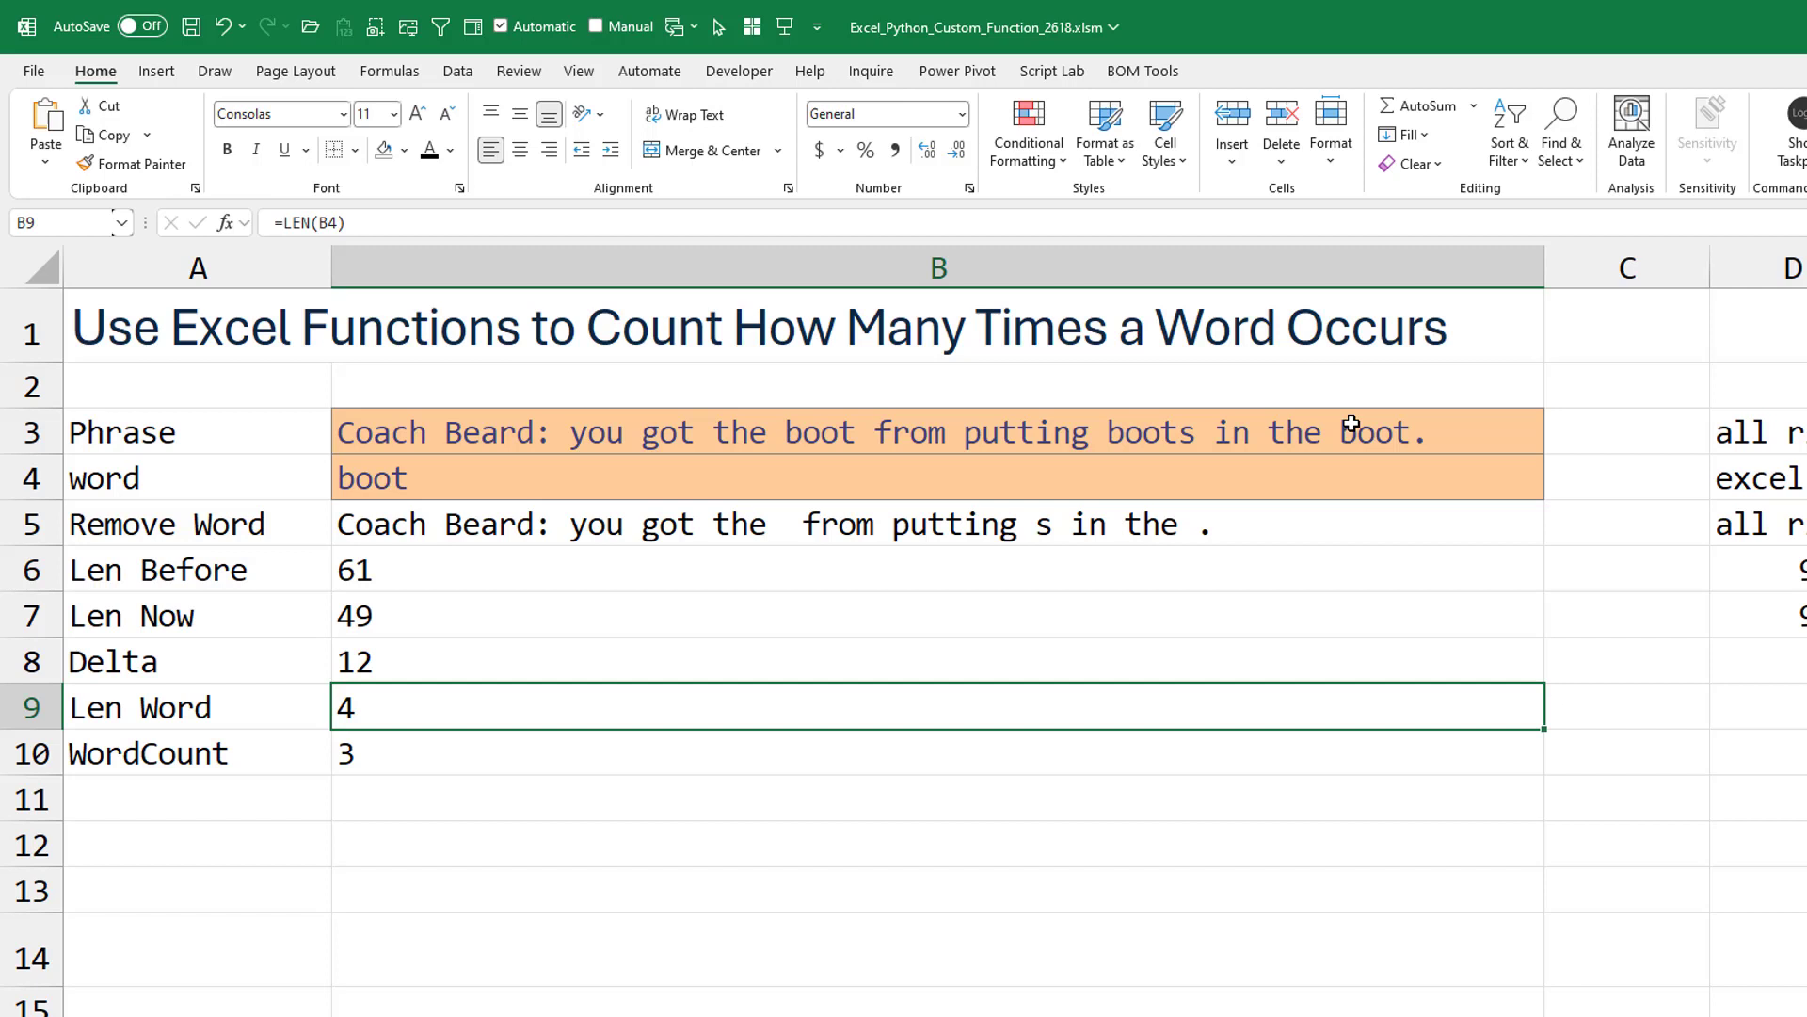
key("F2")
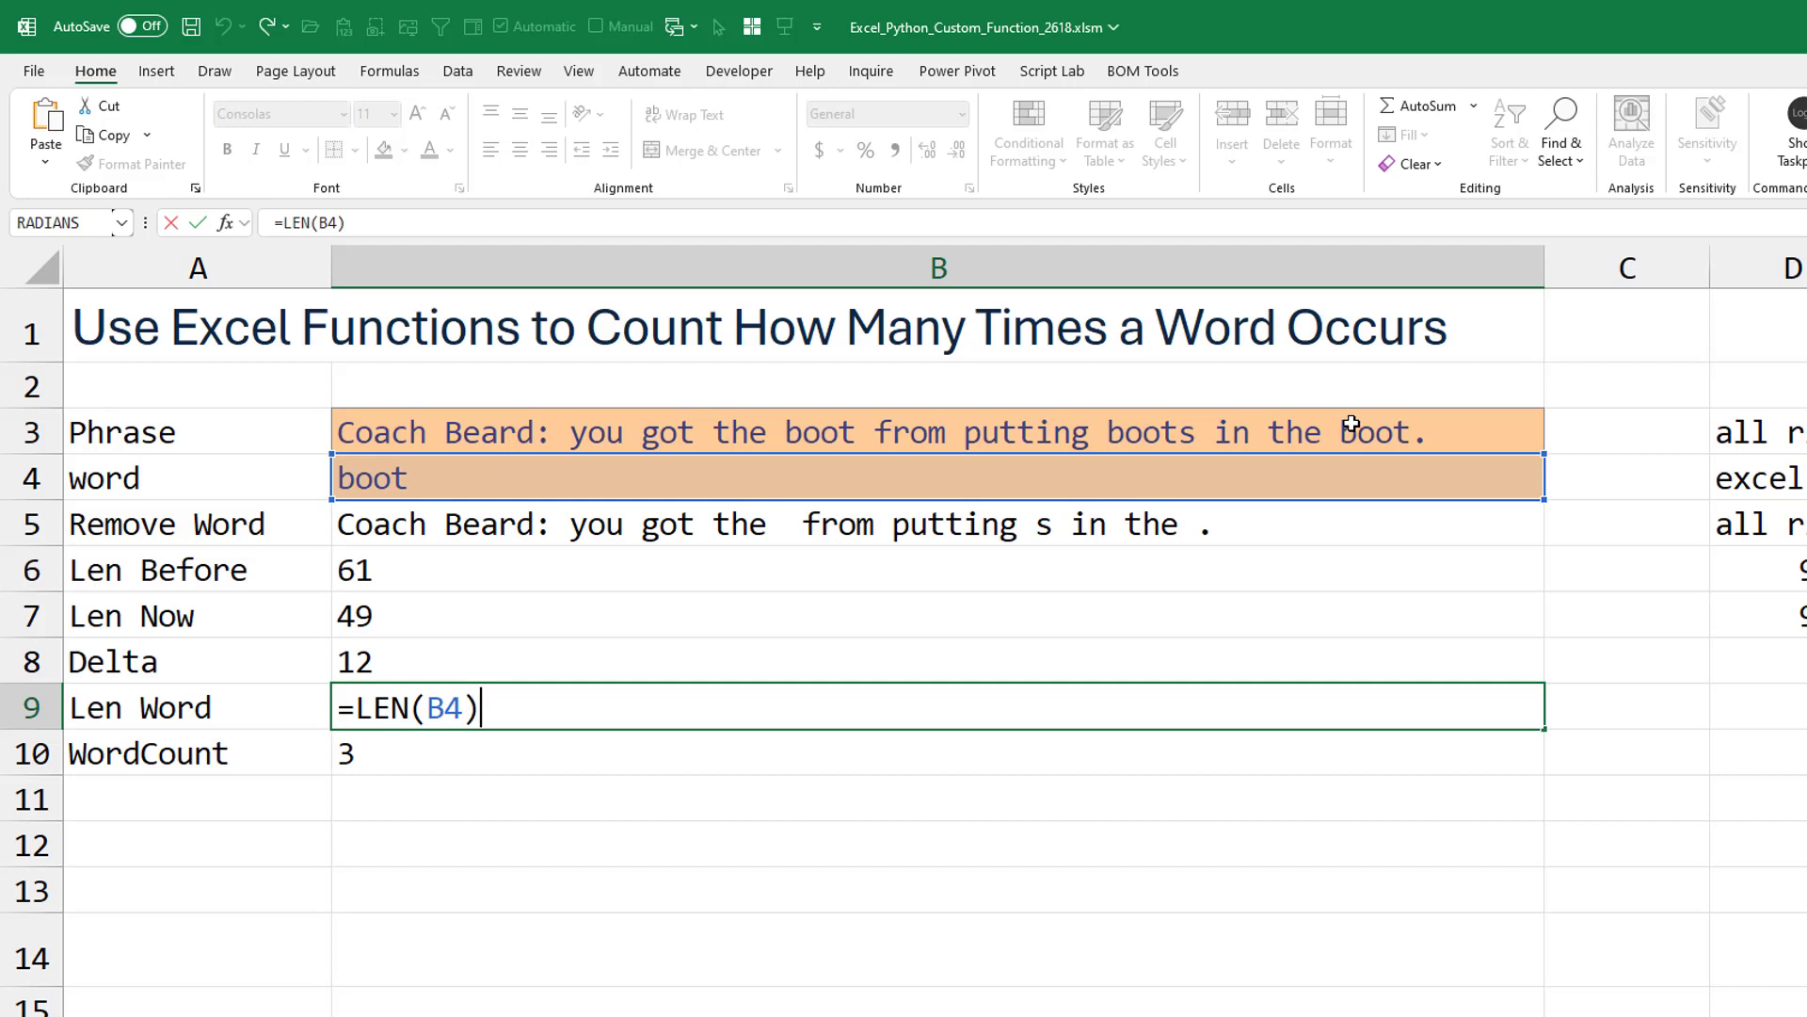
key("Return")
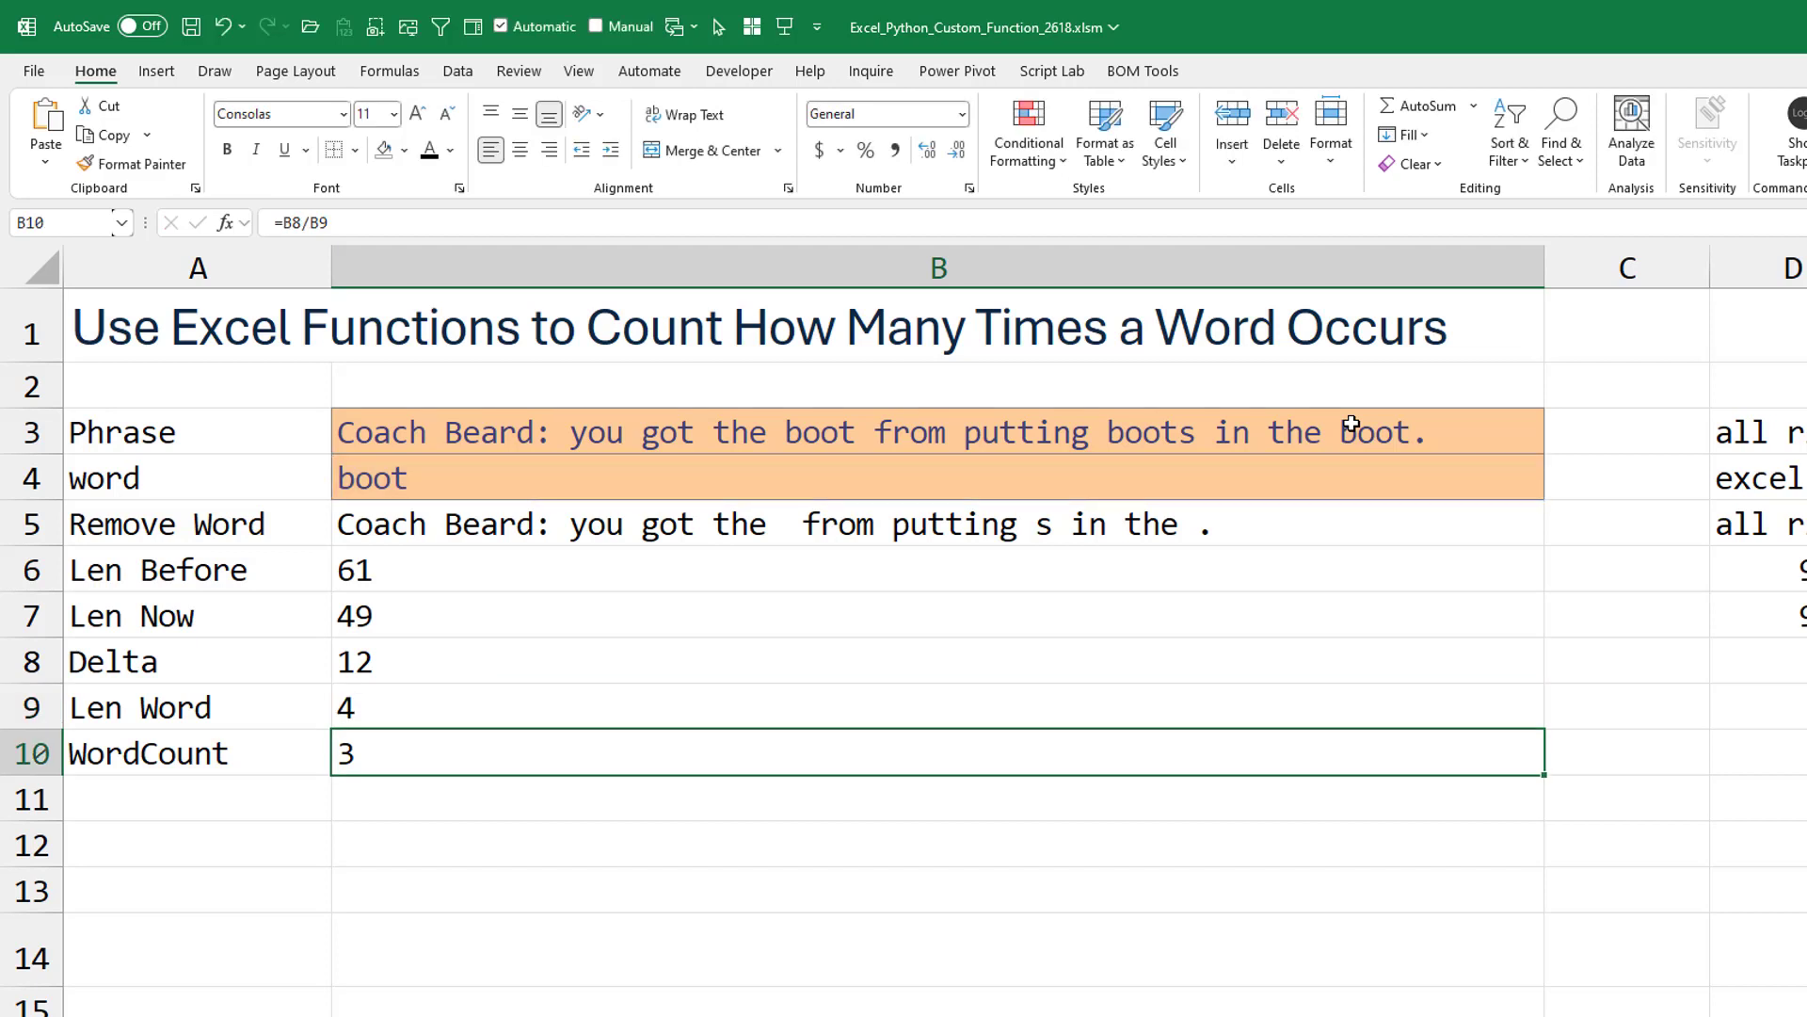
key("F2")
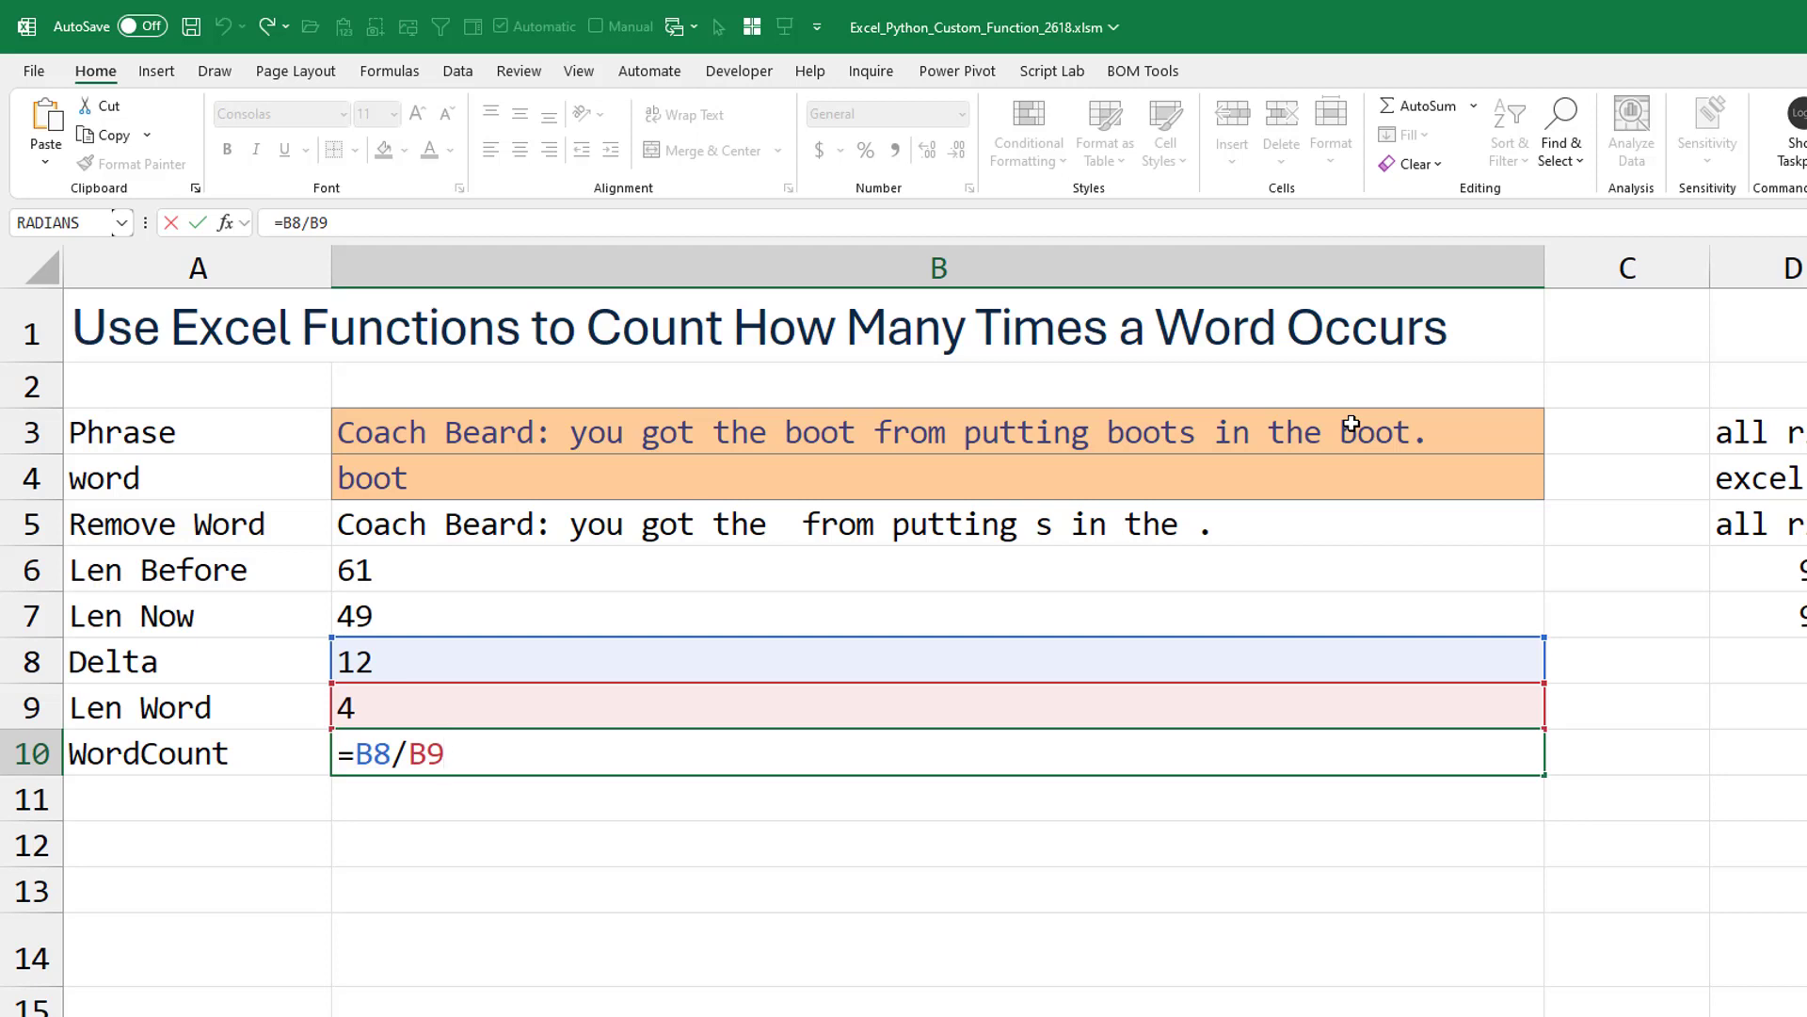
key("Return")
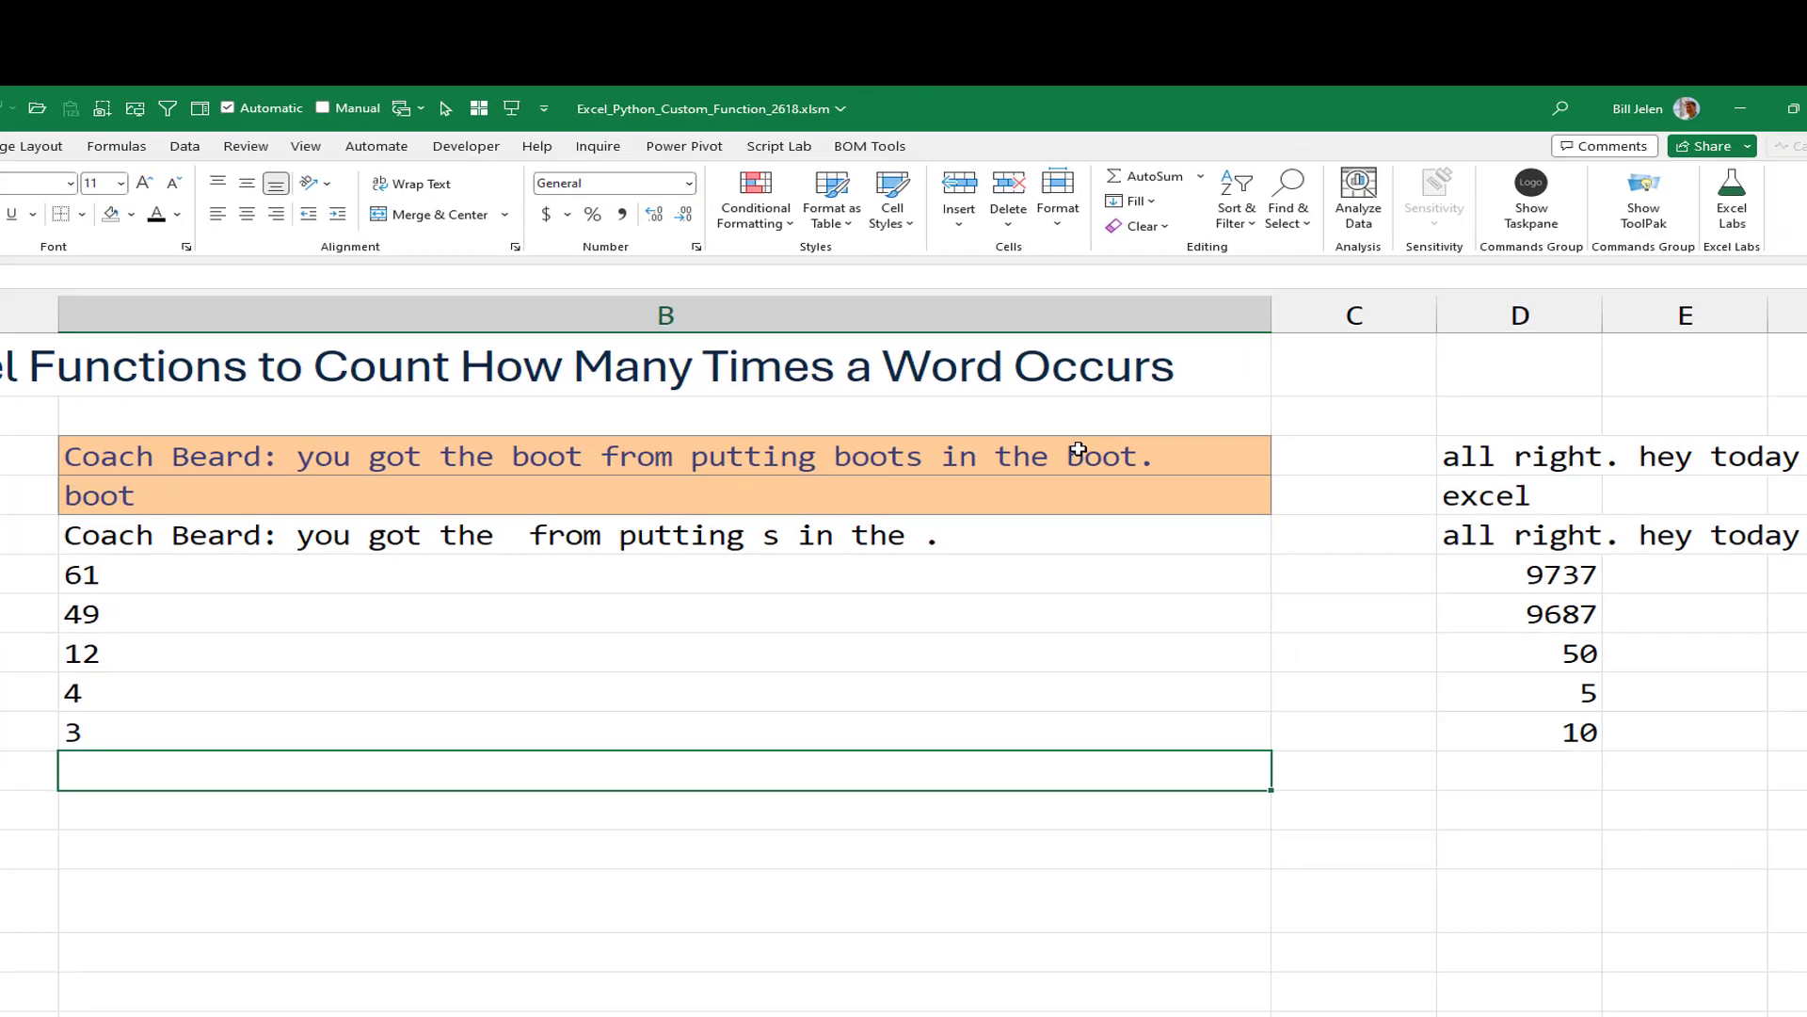
- Replace excel with python as the chosen word in D4 so its count becomes 13
key("Up")
key("Up")
key("ctrl+Up")
key("Right")
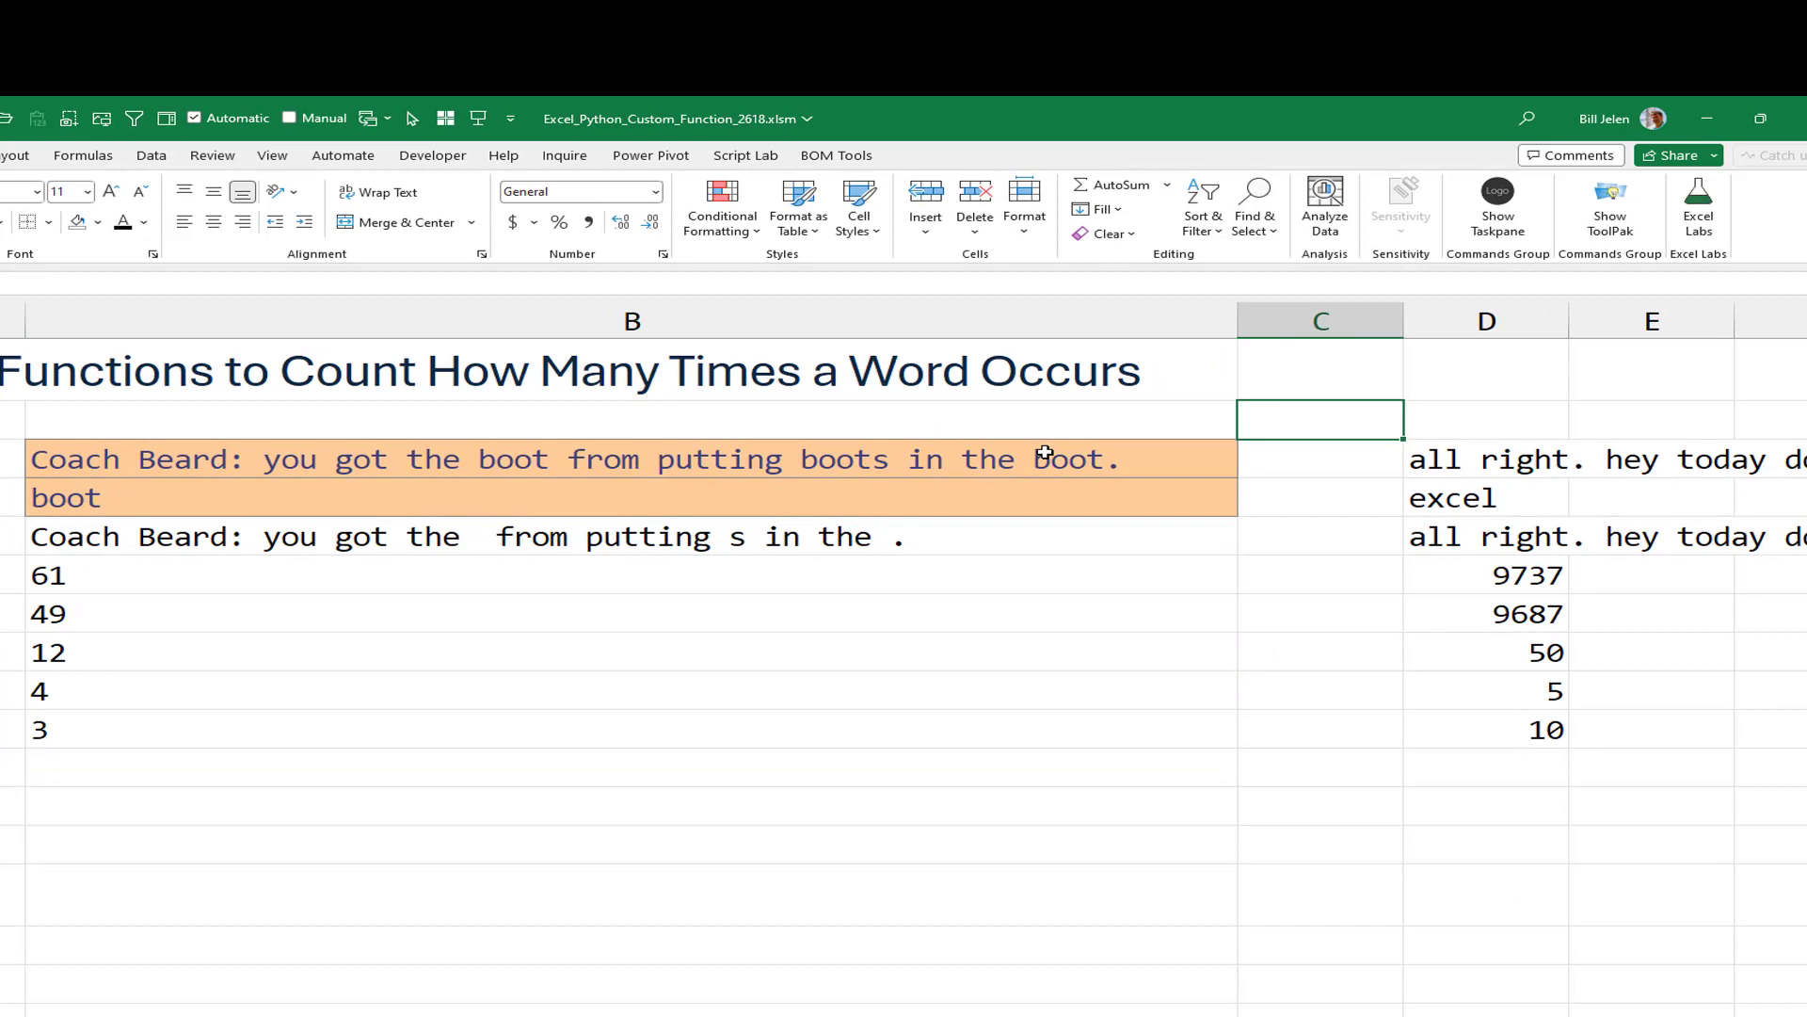
key("Right")
key("Down")
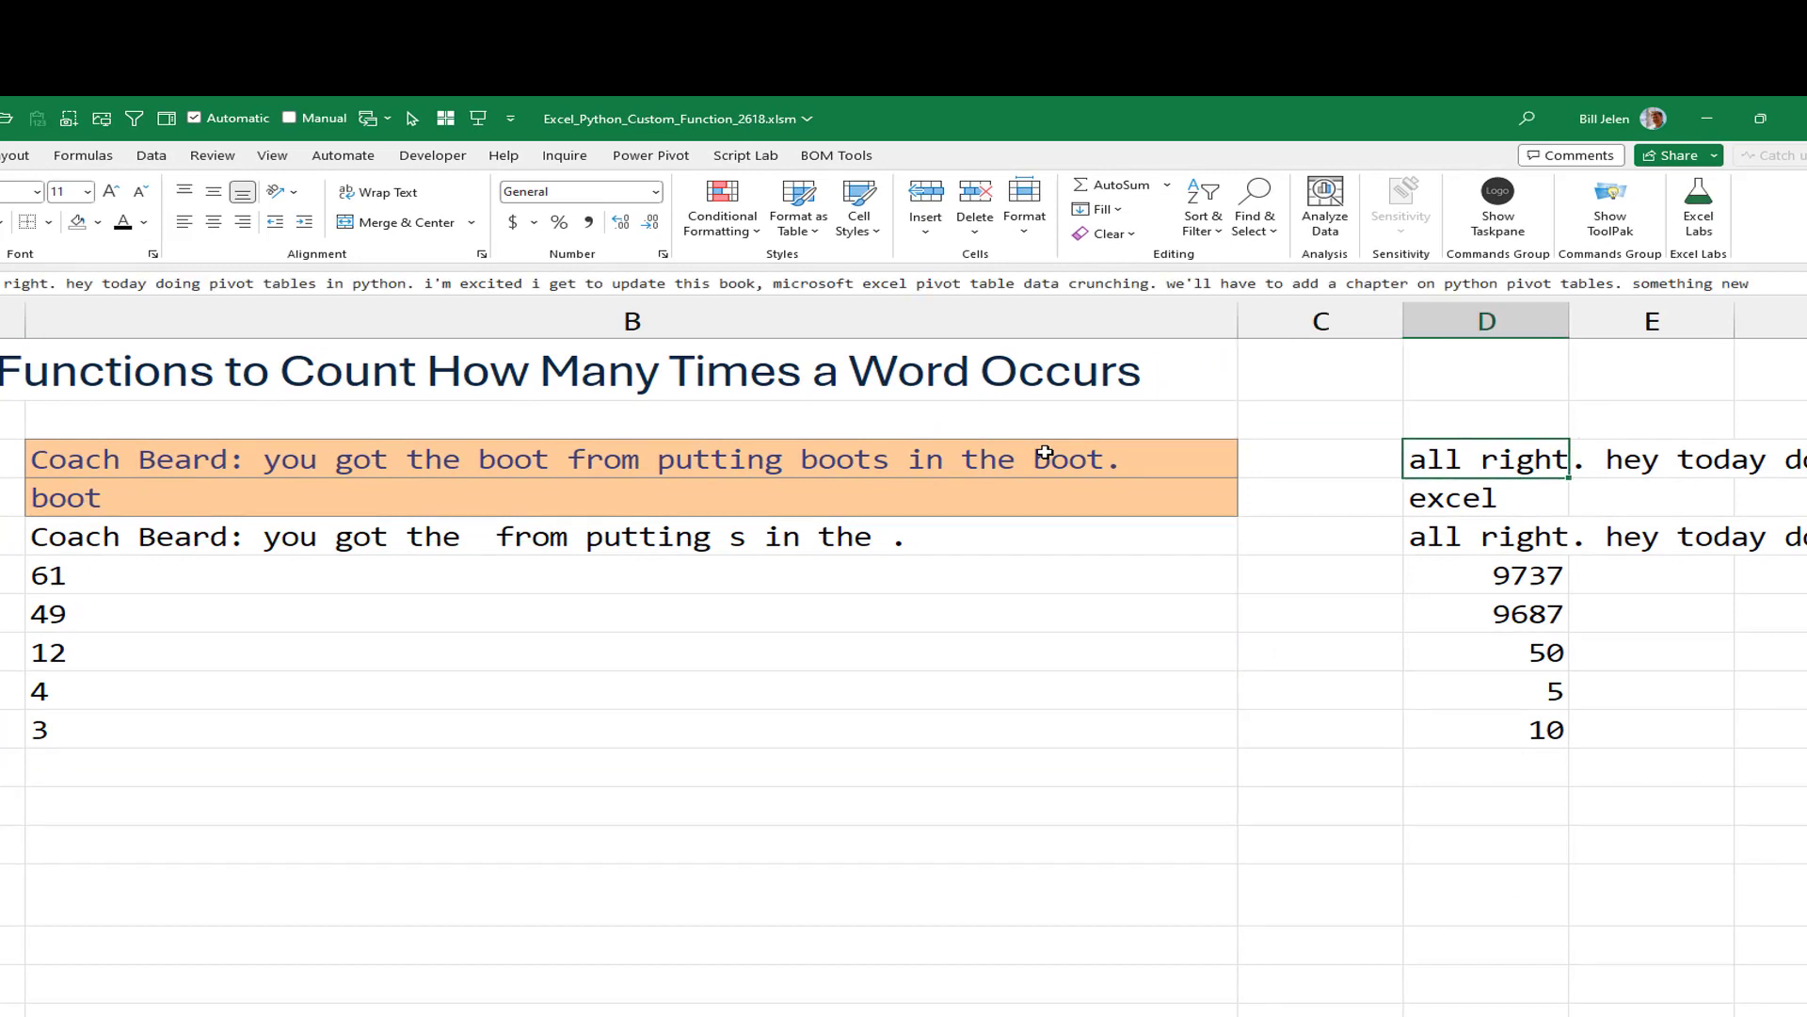
key("Down")
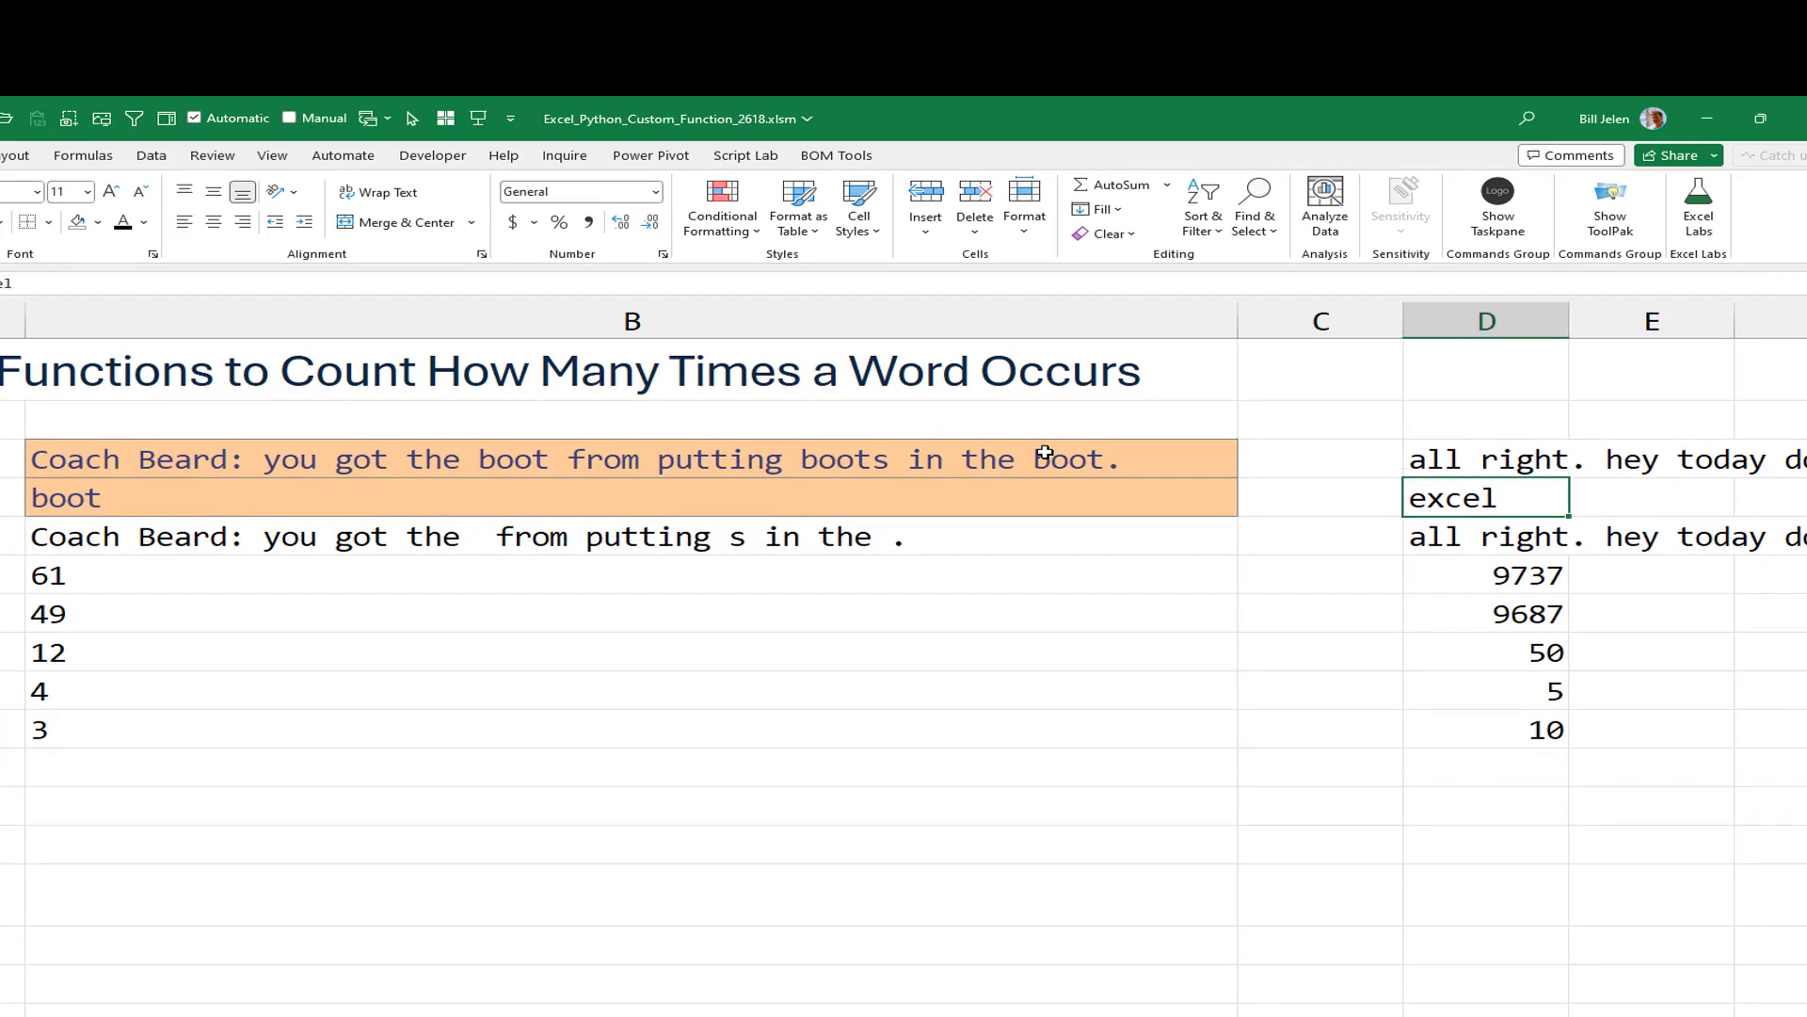
key("Down")
key("Down")
key("Down")
key("Down")
key("Down")
key("Down")
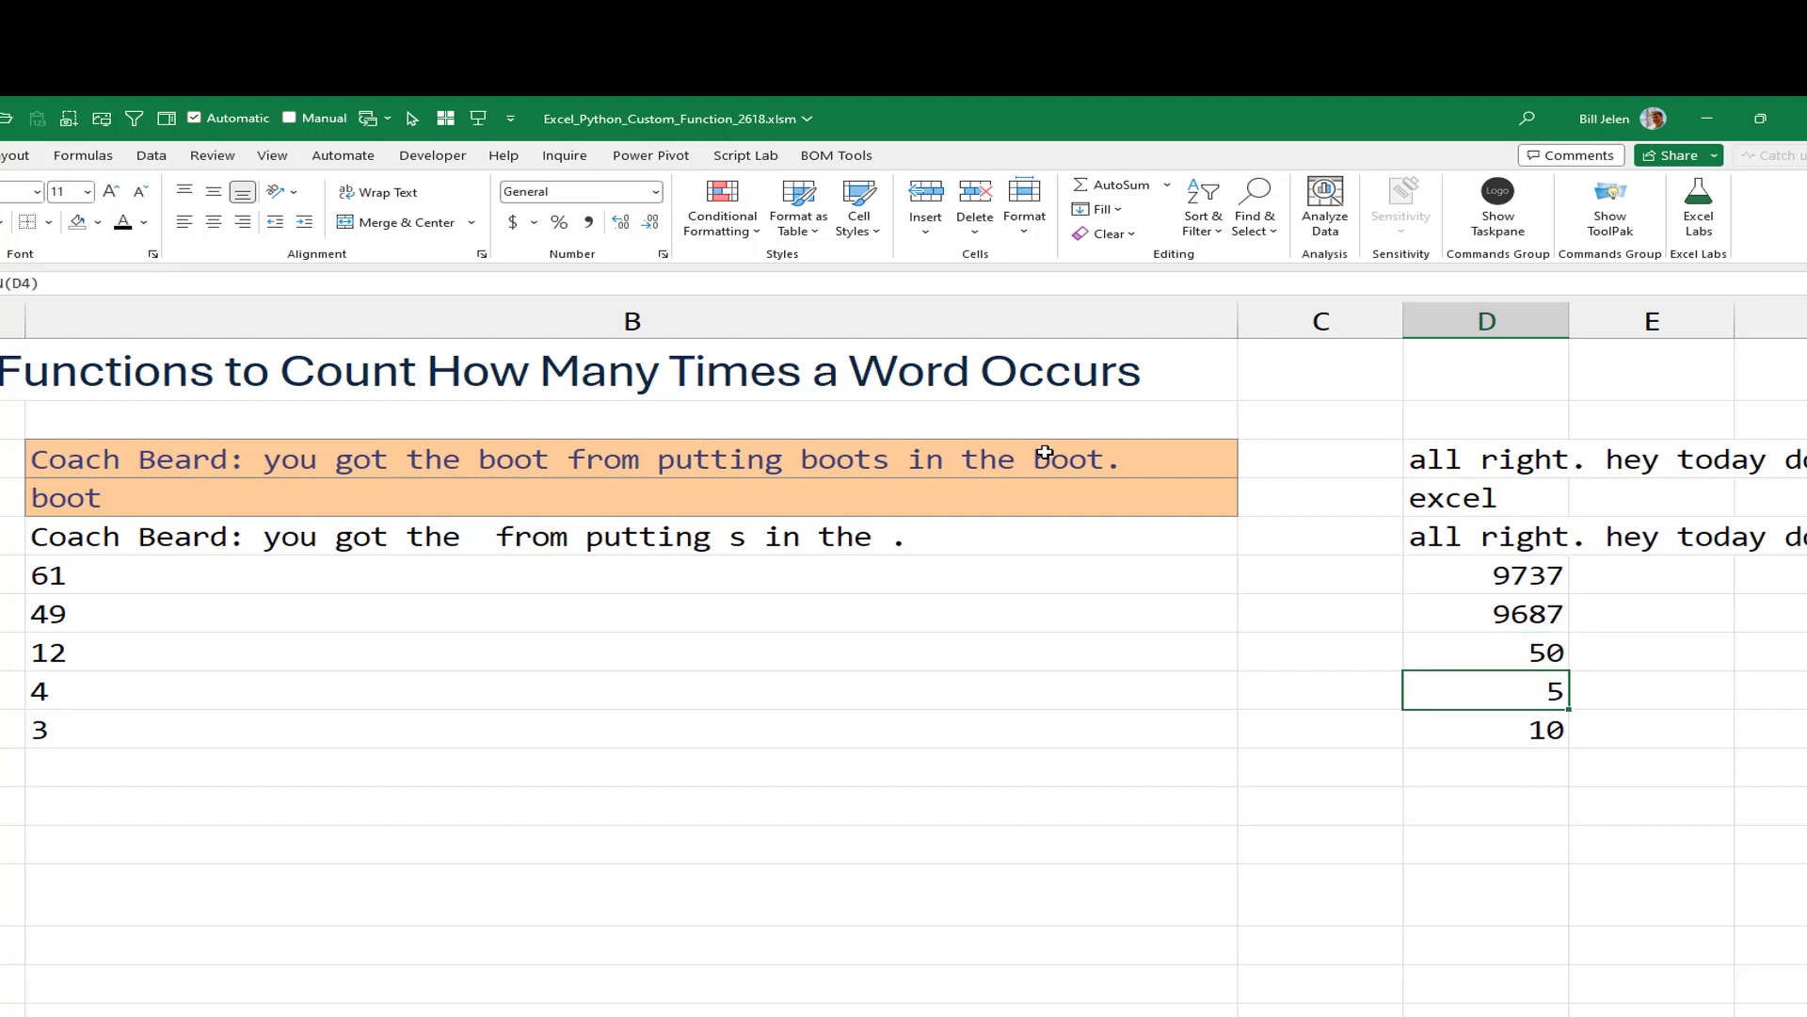
key("Up")
key("Up")
key("Up")
key("Up")
key("Up")
key("Up")
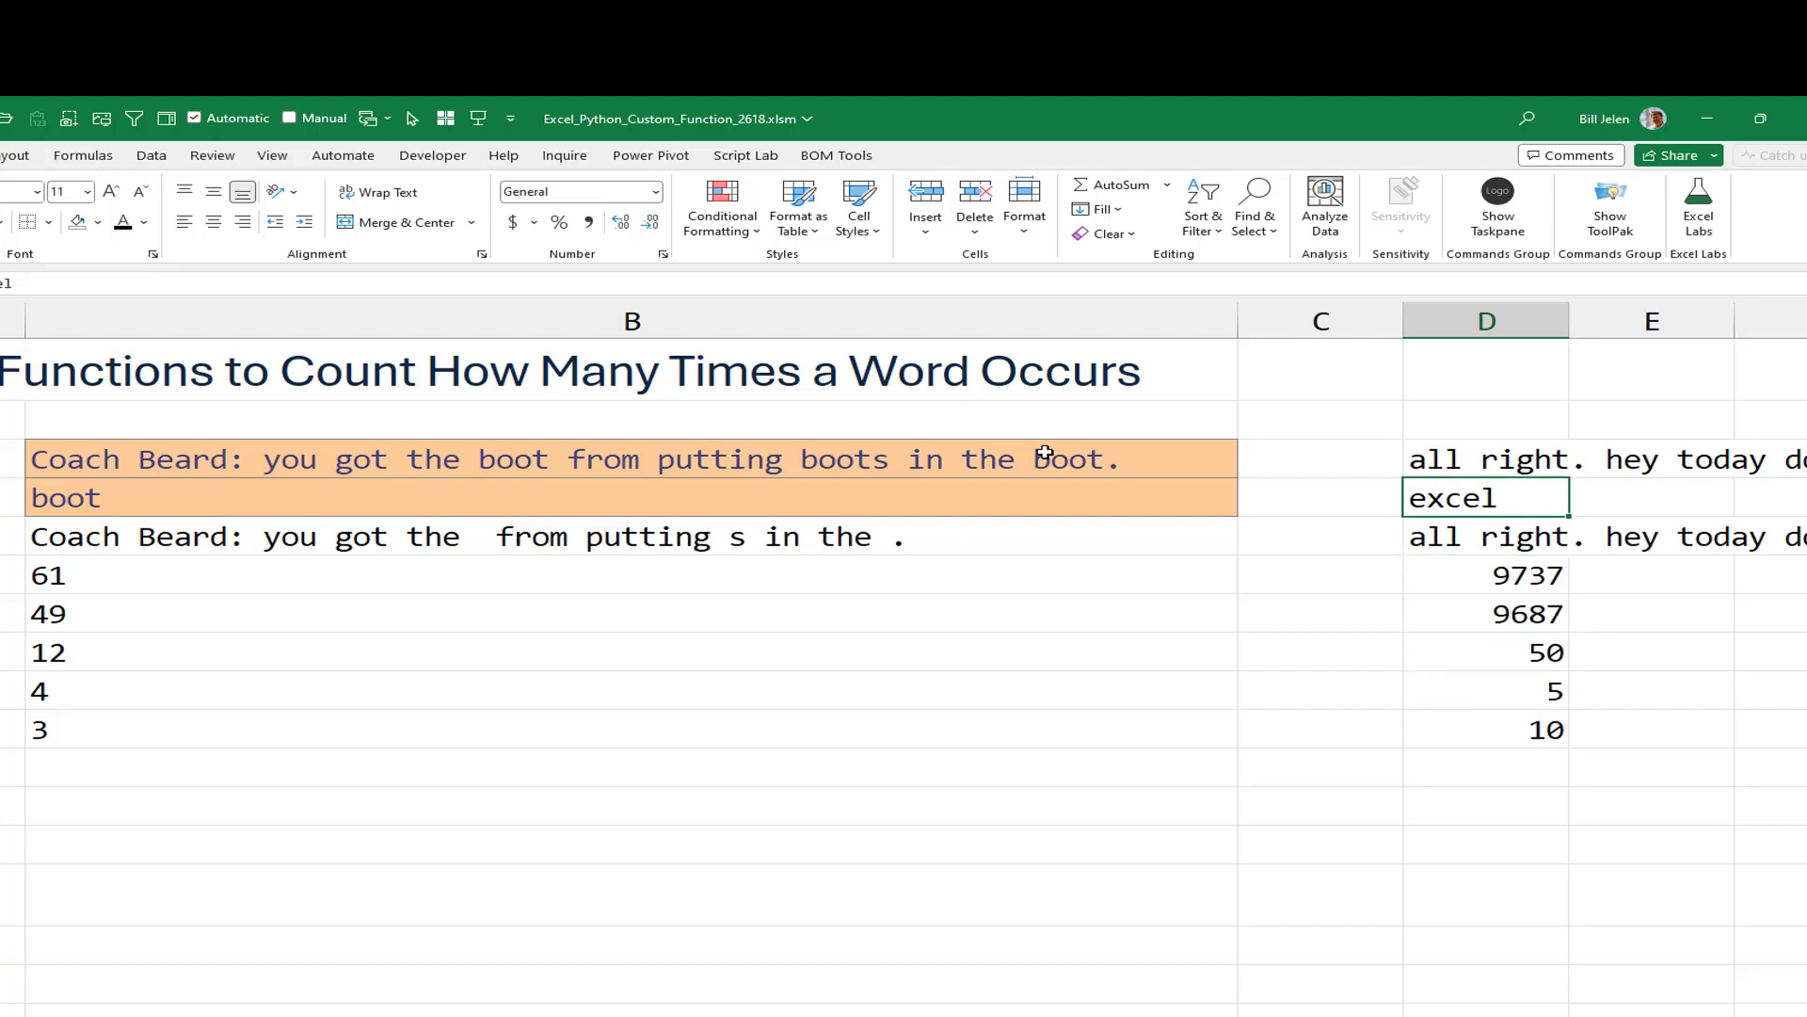
type("python")
key("Return")
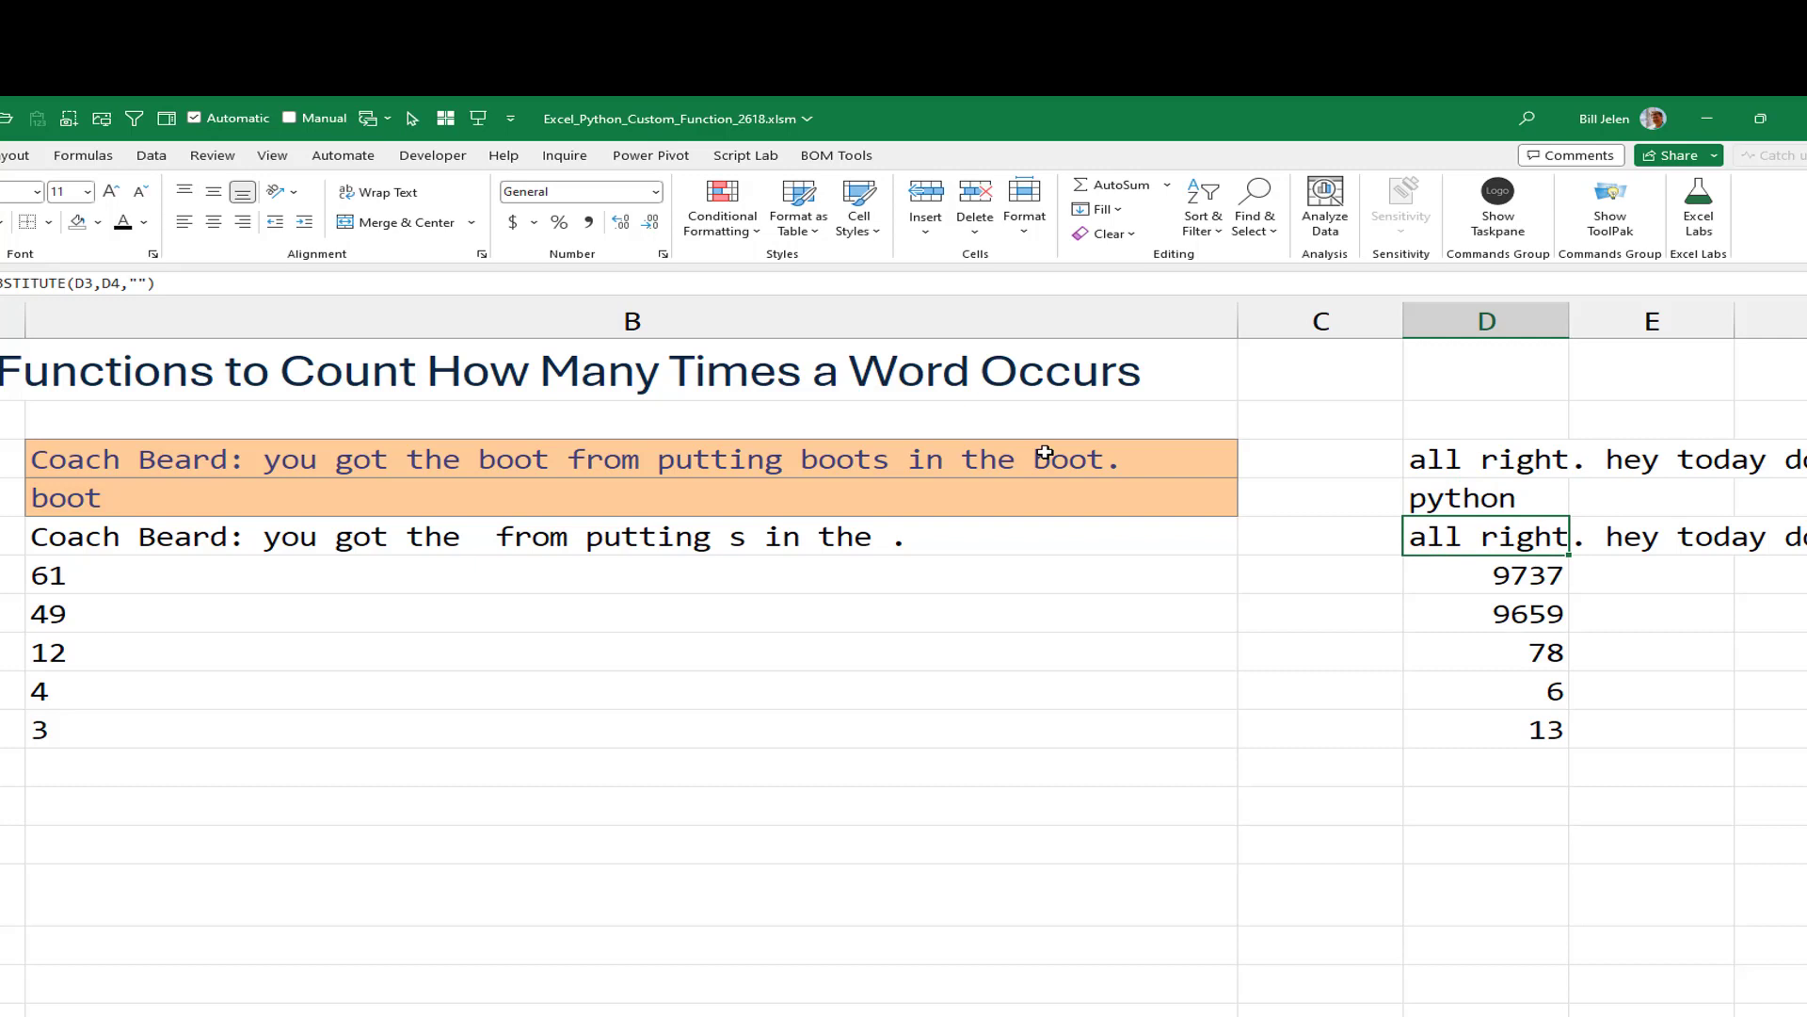
key("Up")
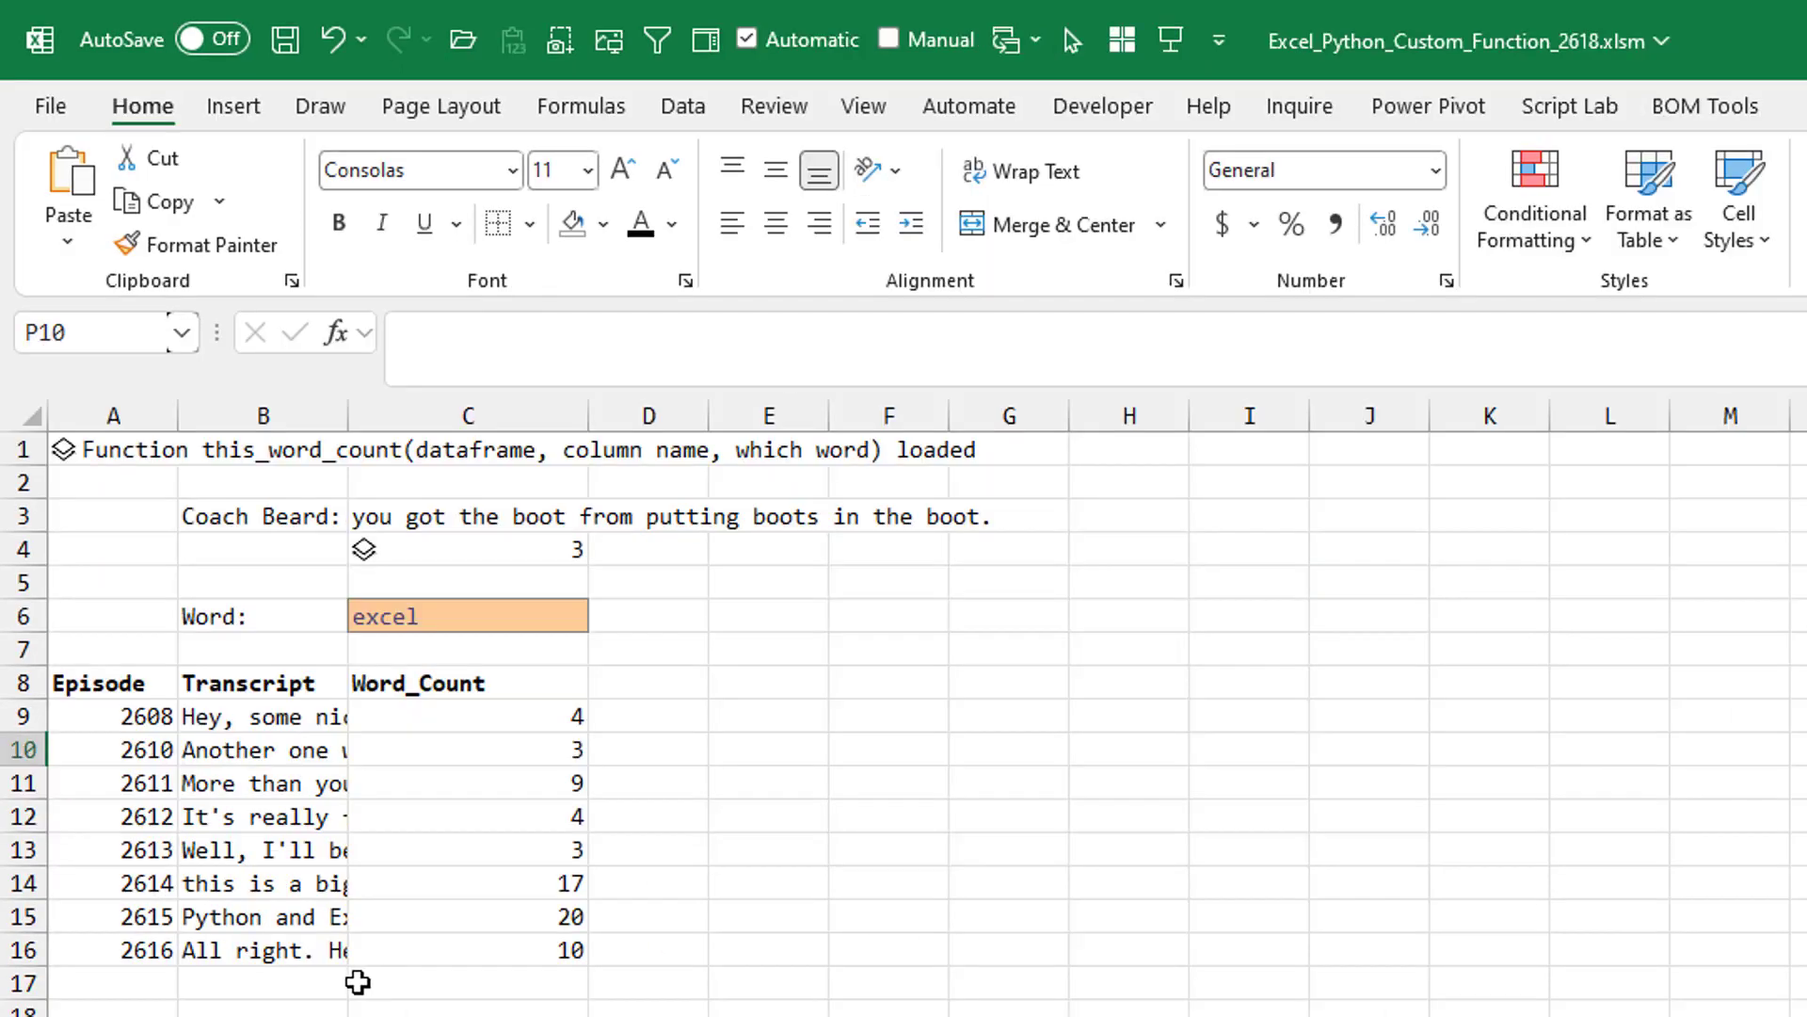
- Select A1 and expand the formula bar to show all lines of the this_word_count code
left_click(111, 454)
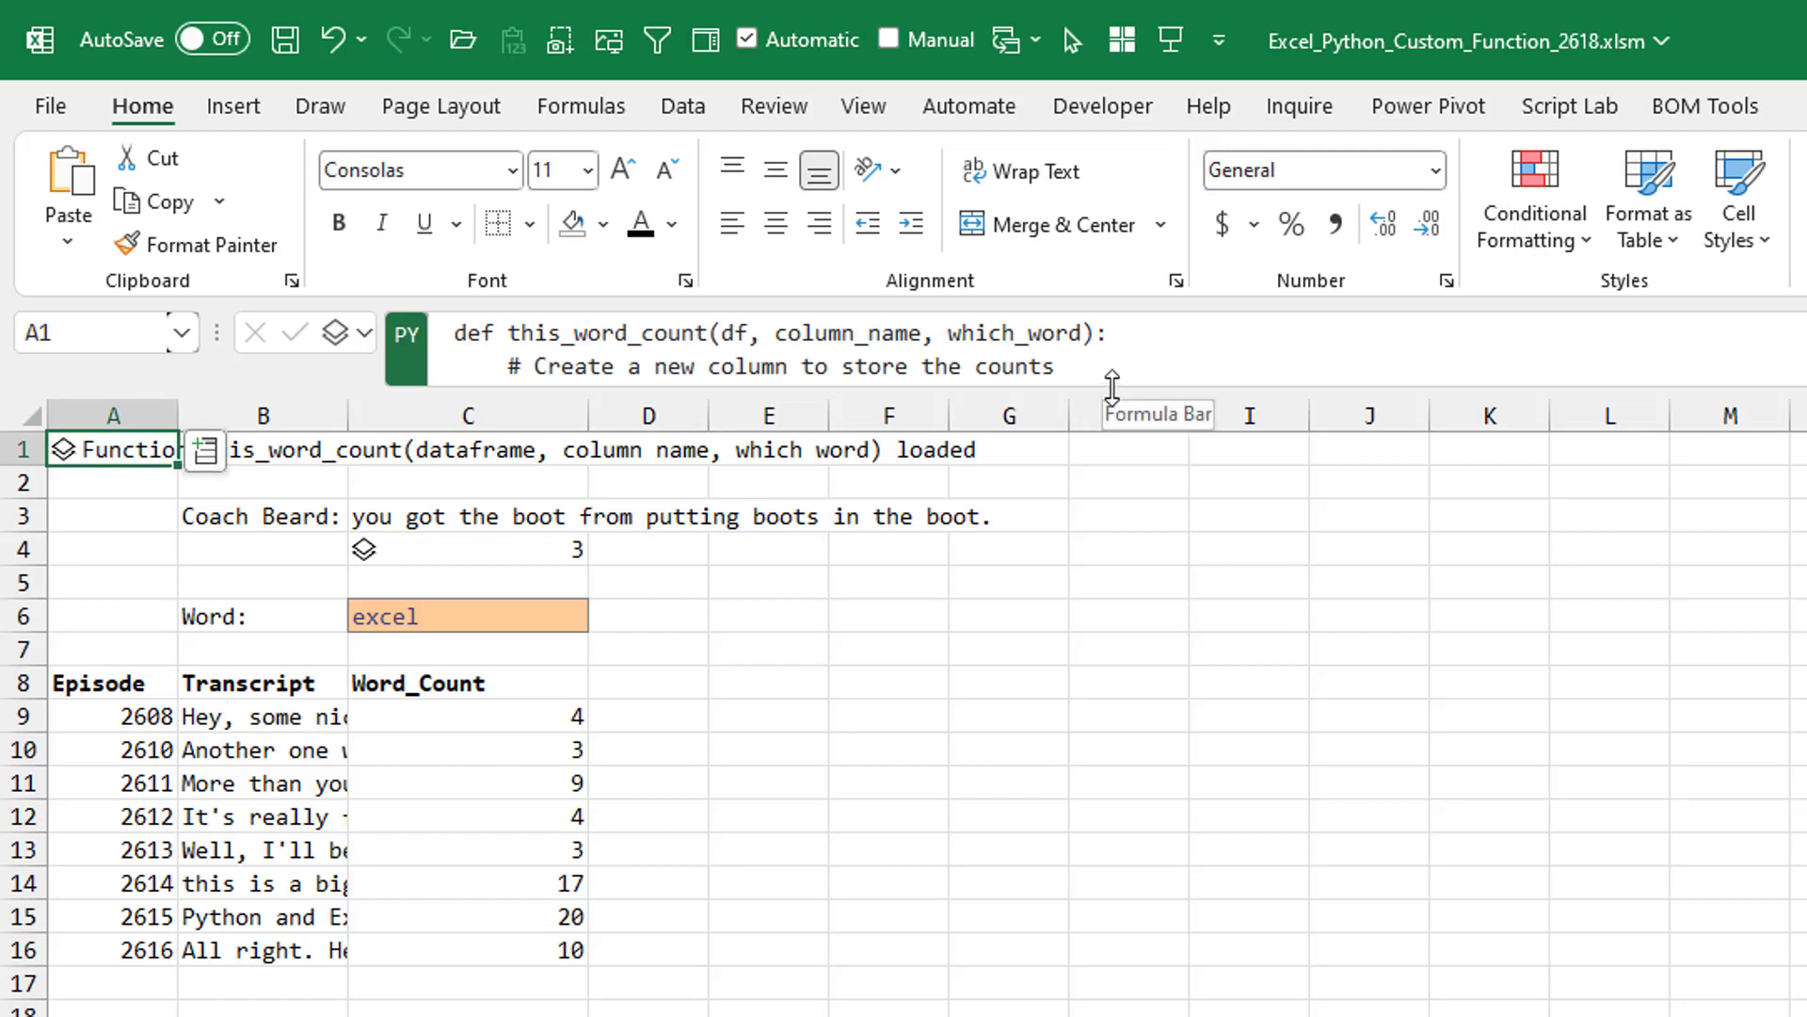
left_click_drag(1111, 386, 1116, 492)
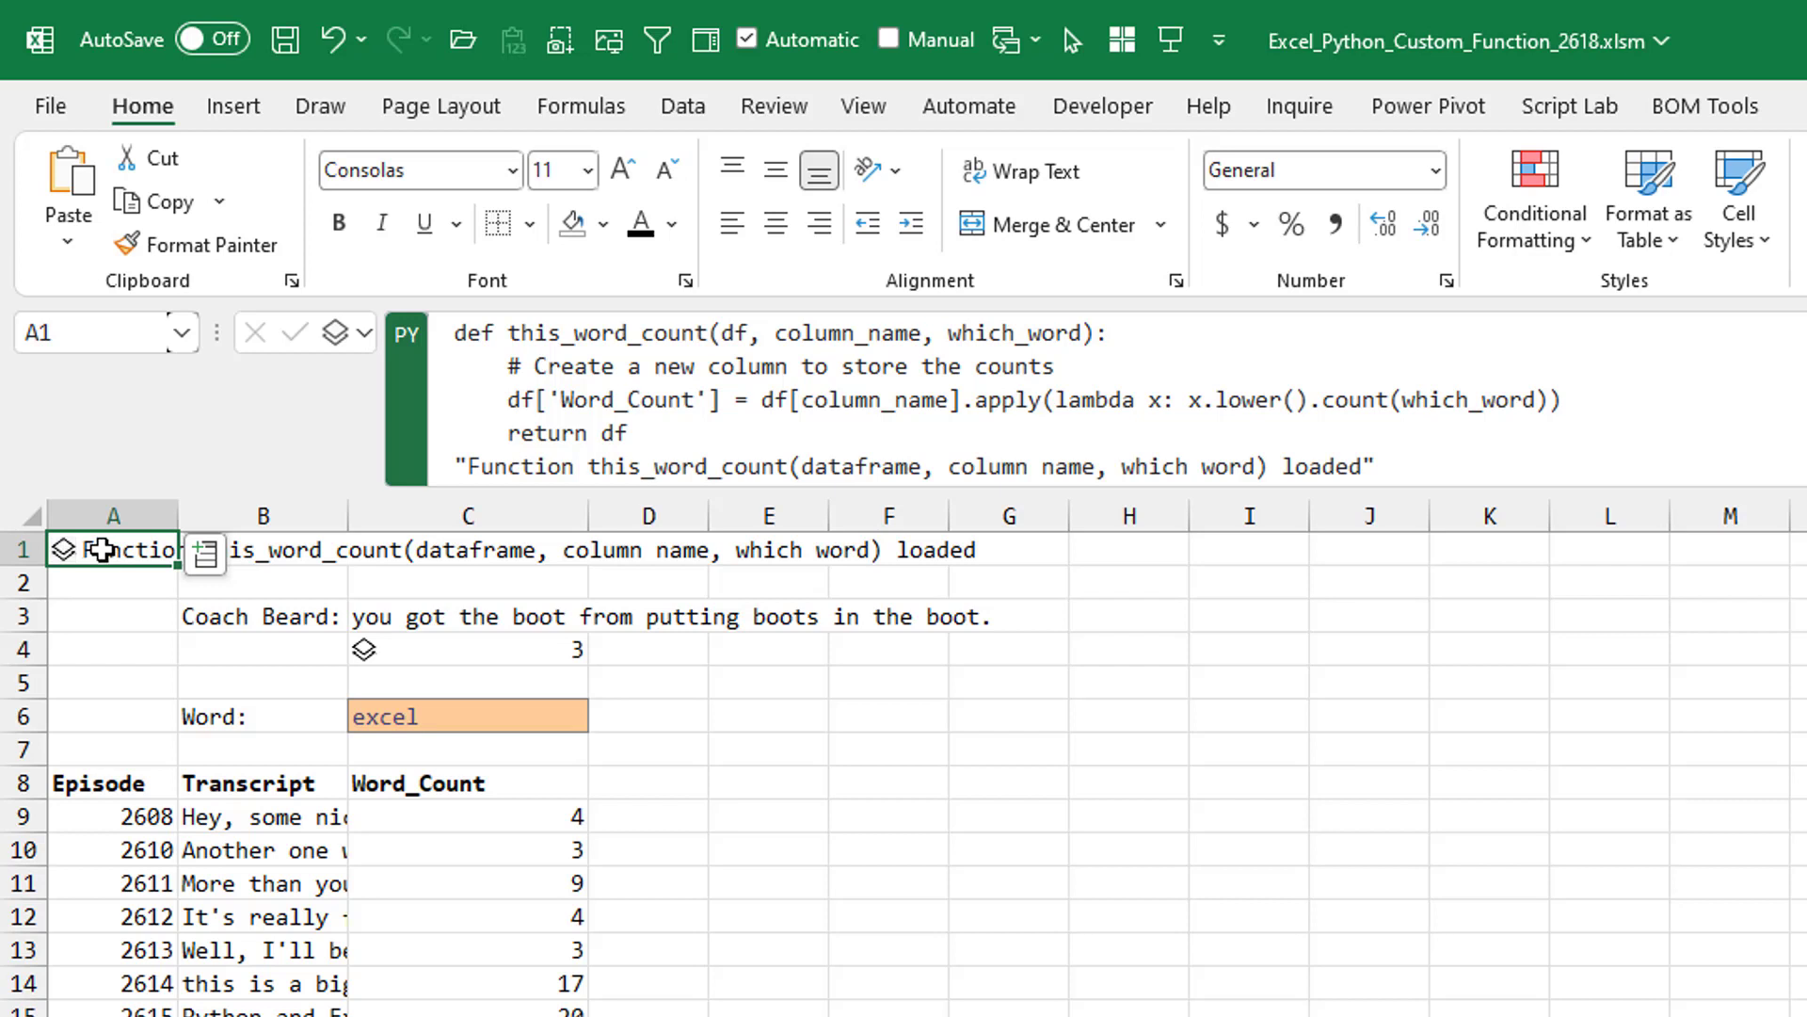
- Change C8's this_word_count source range from A8:B16 to B8:B16 and commit the Python formula
left_click(462, 716)
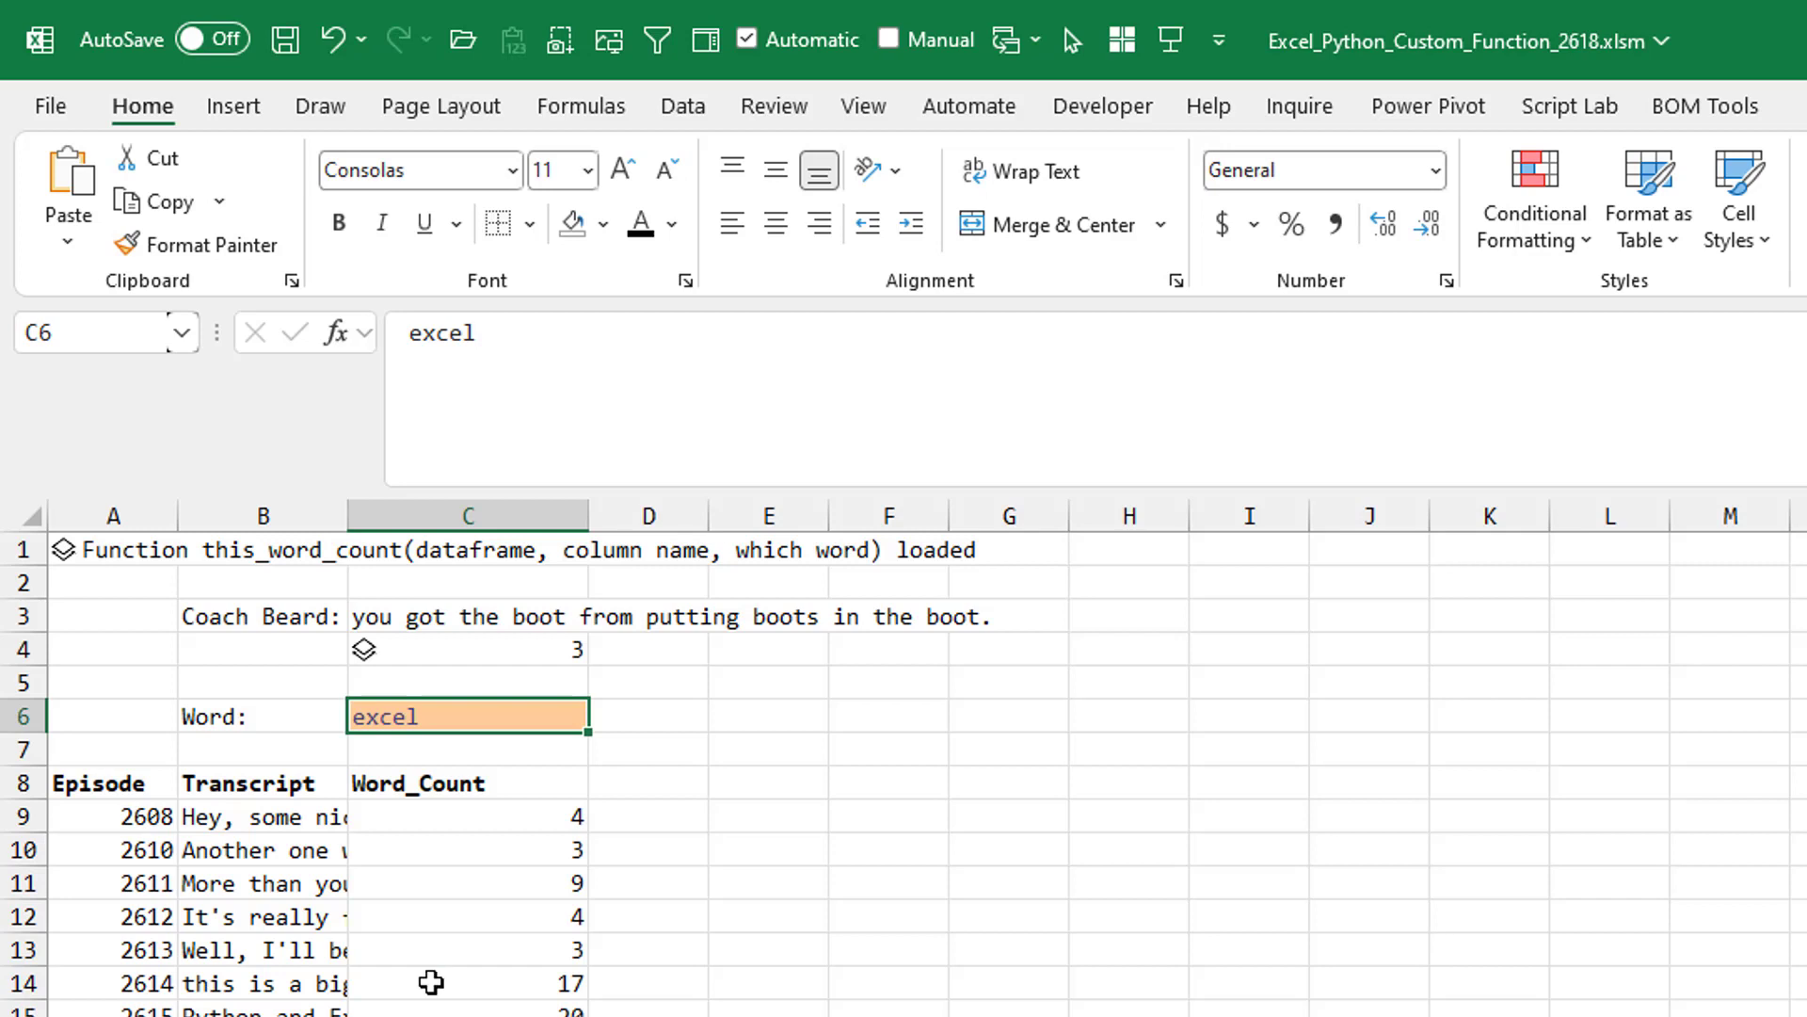
left_click(464, 787)
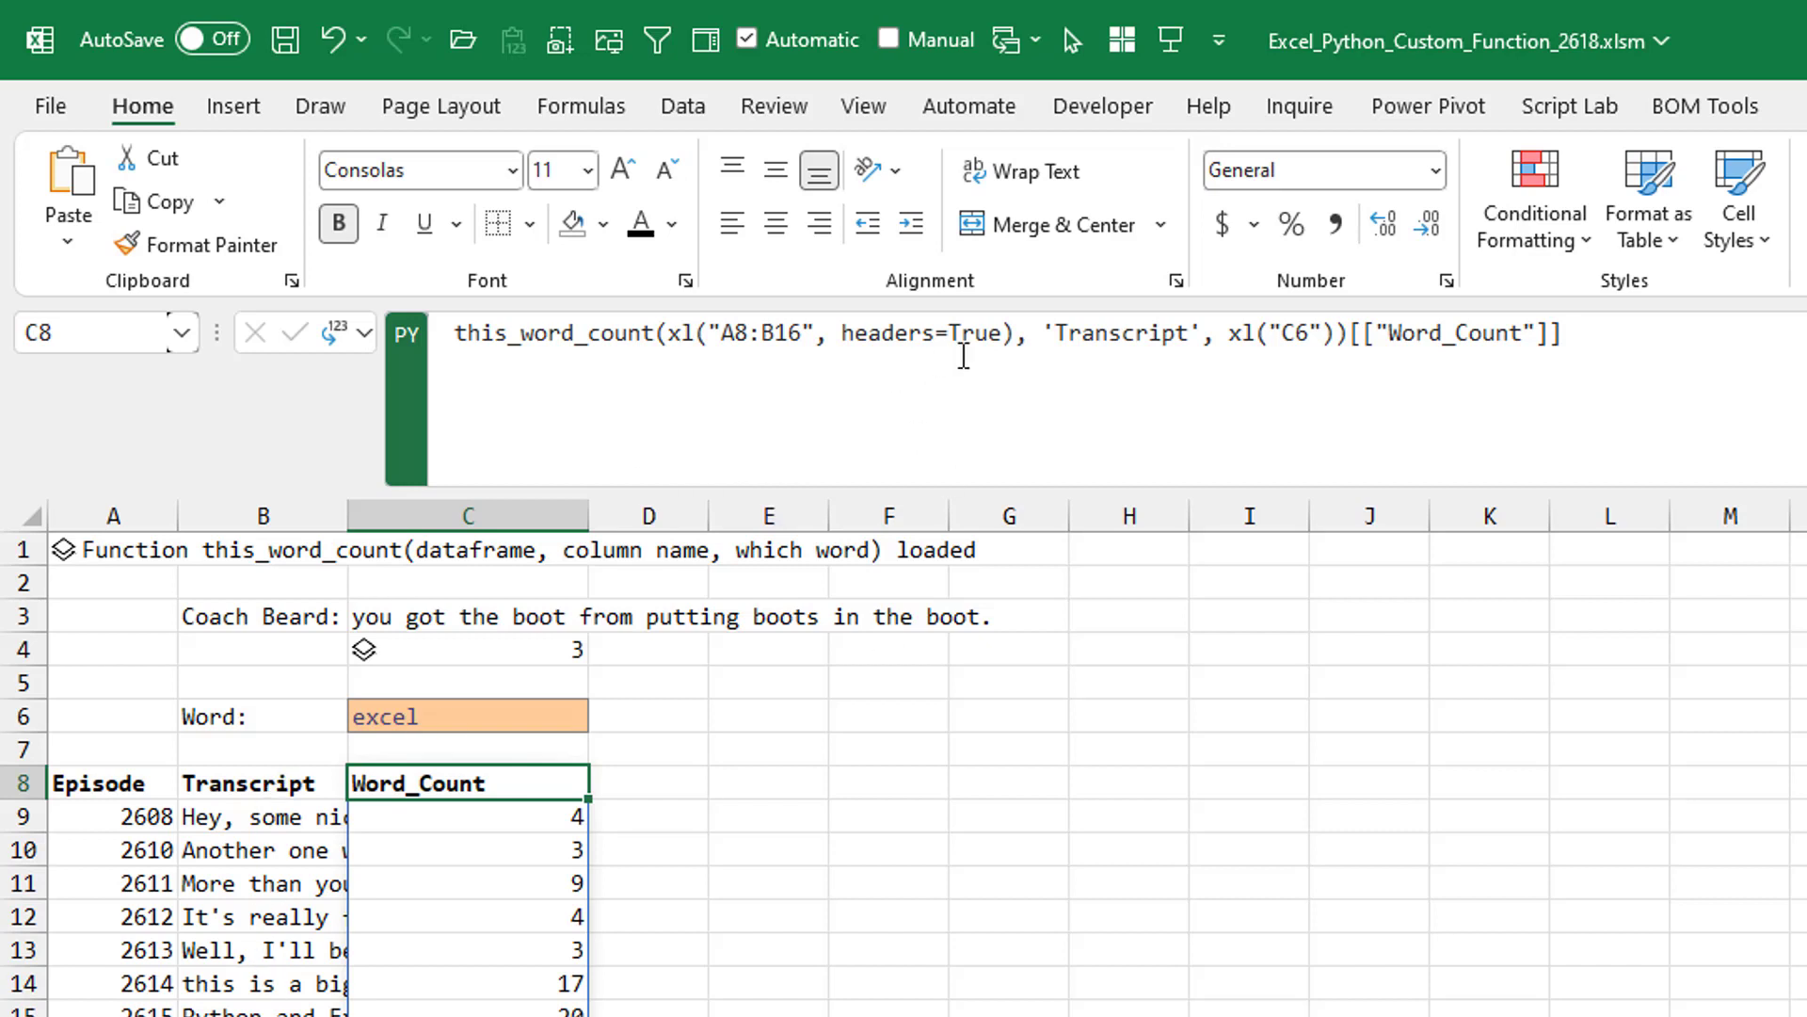
left_click(725, 332)
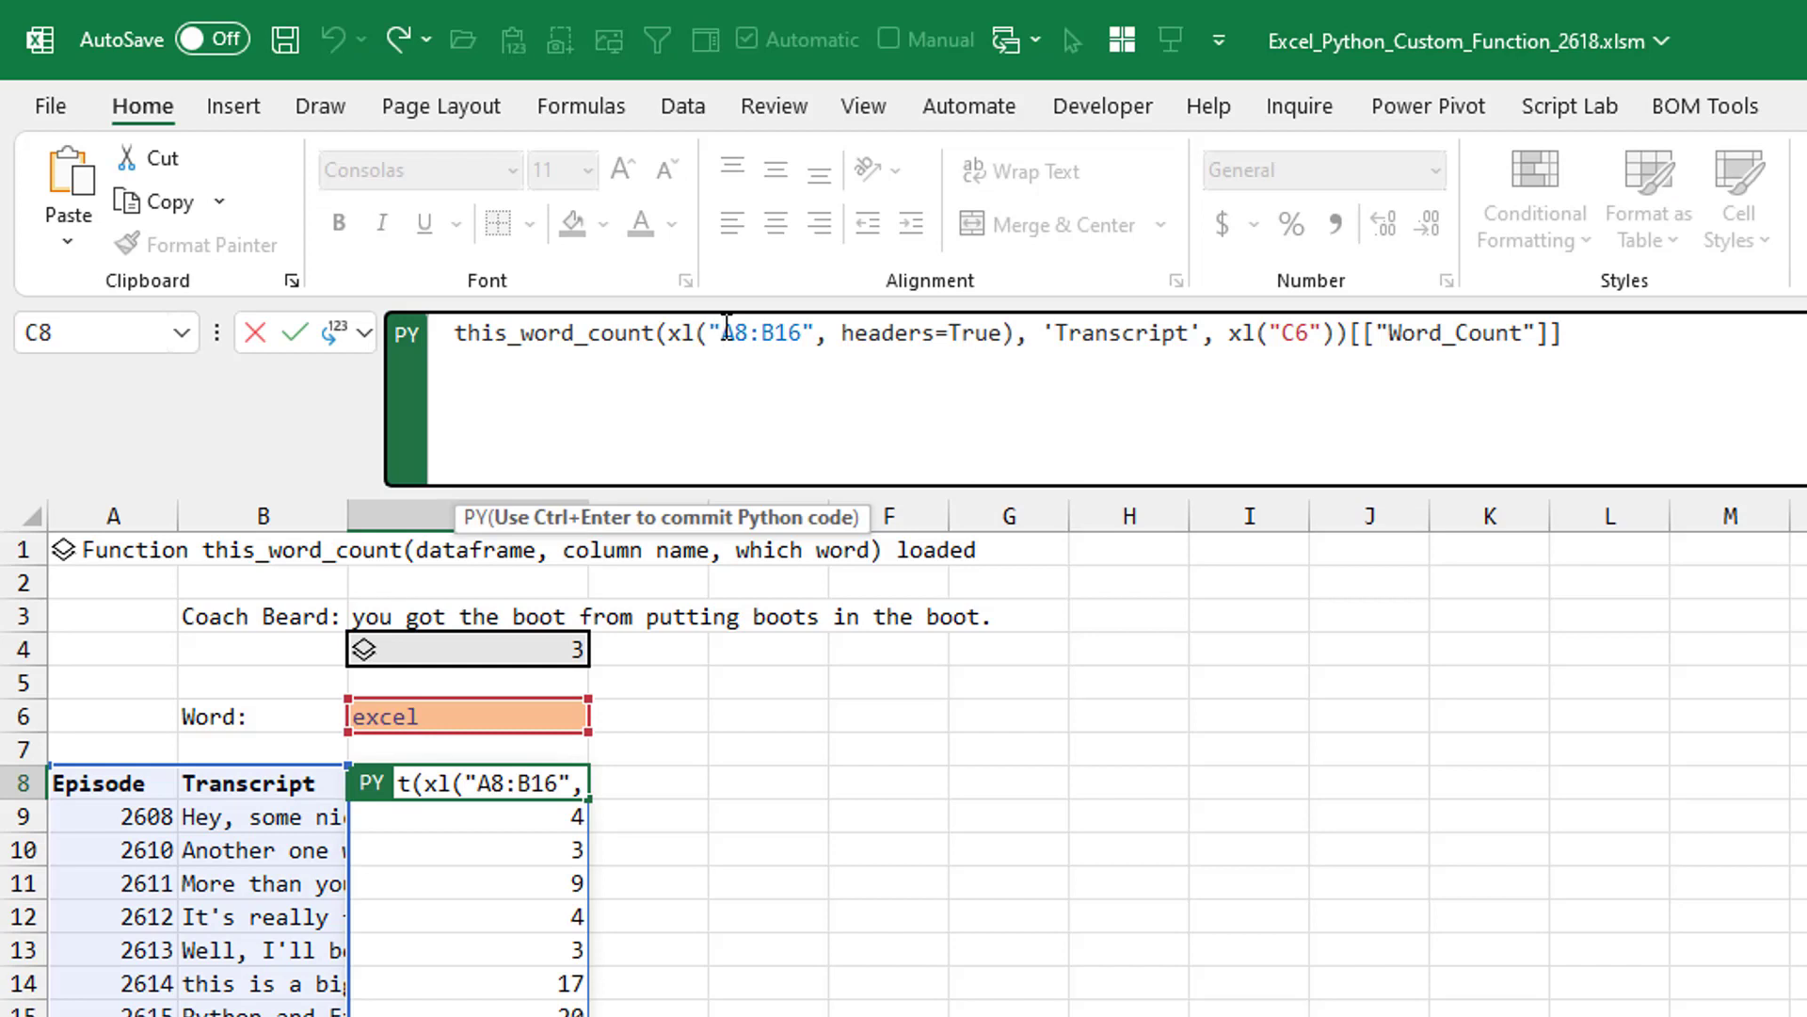
type("B")
key("Delete")
key("Right")
key("Right")
key("Right")
key("Right")
key("Right")
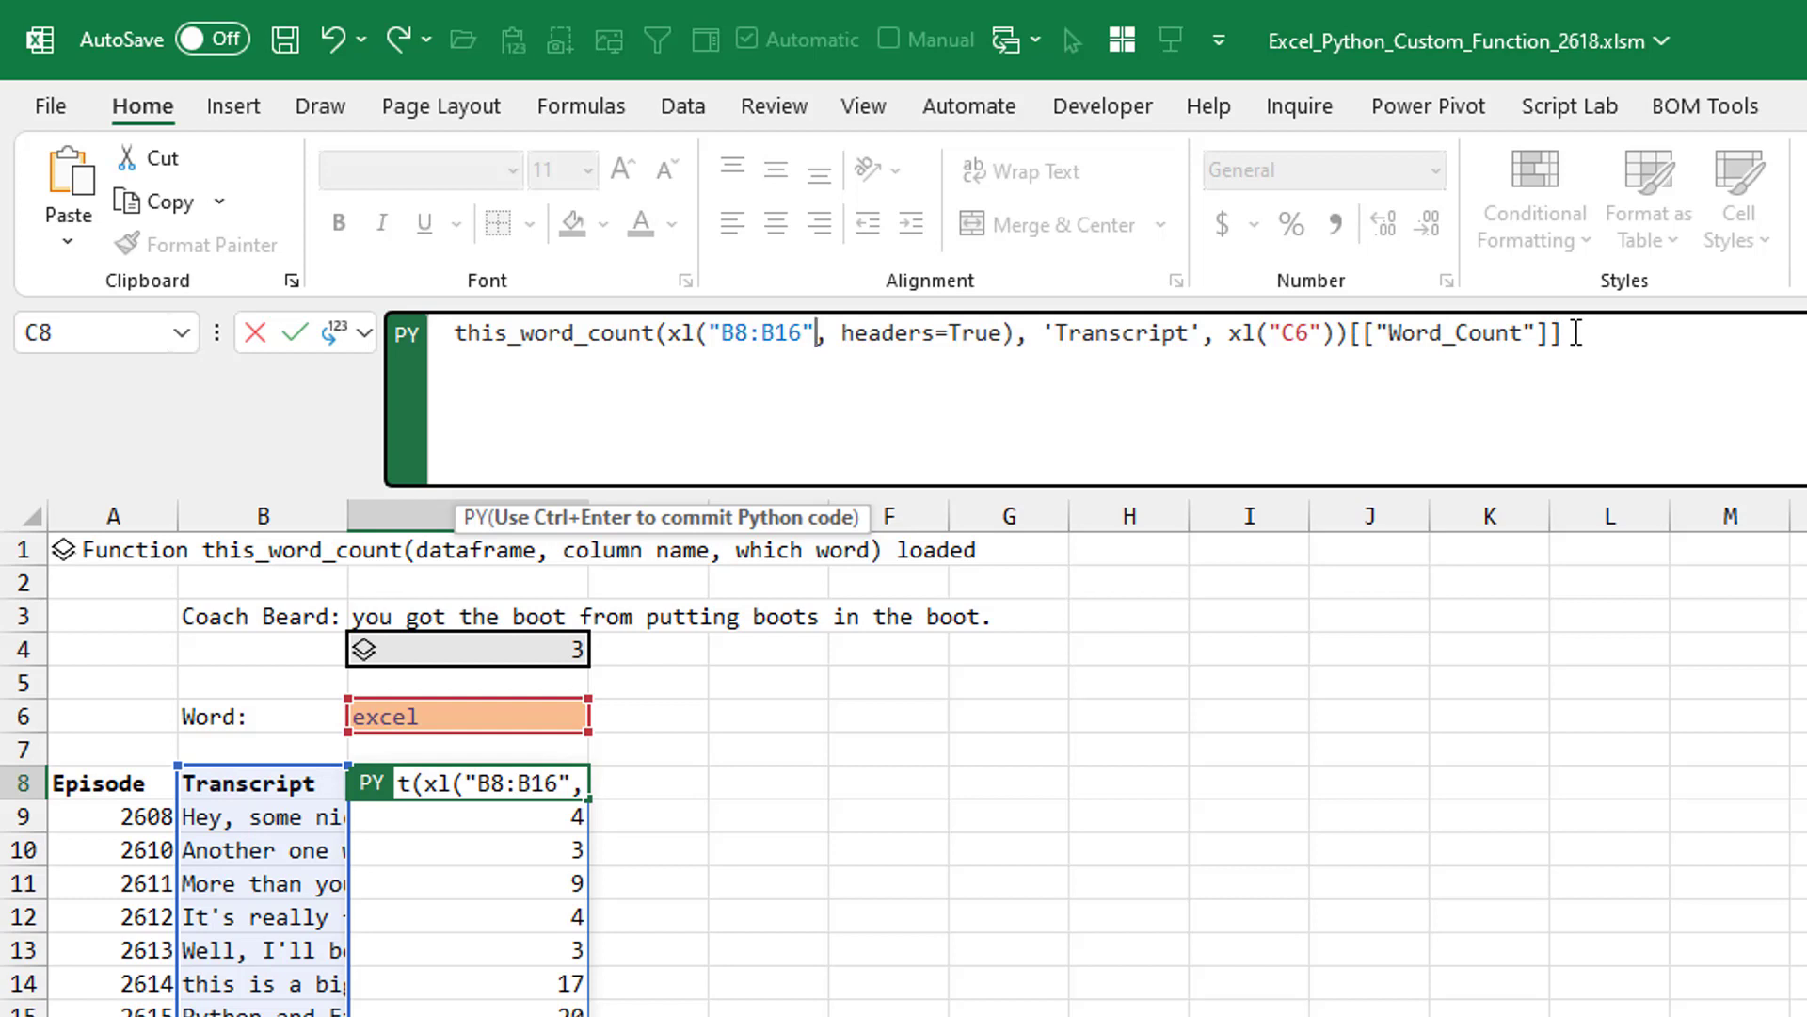
key("ctrl+Return")
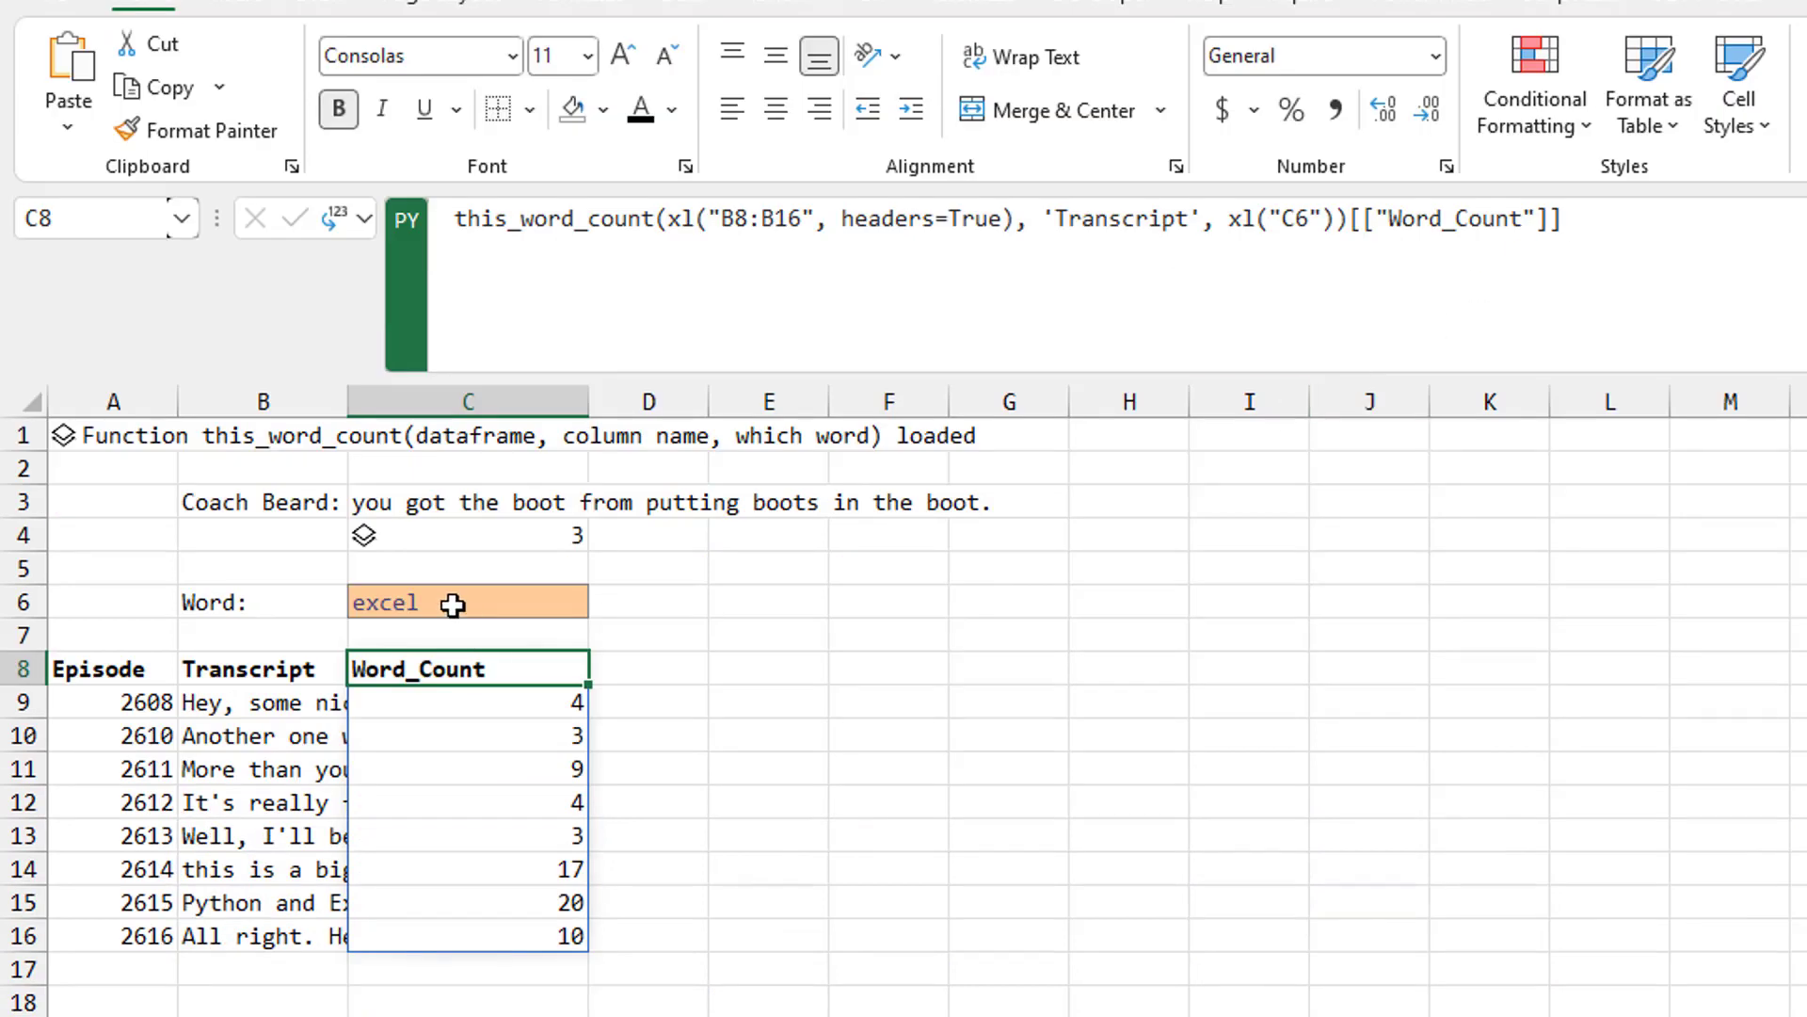
- Set the word in C6 to python and add print('Calling Function') to A1's this_word_count code
left_click(453, 605)
type("python")
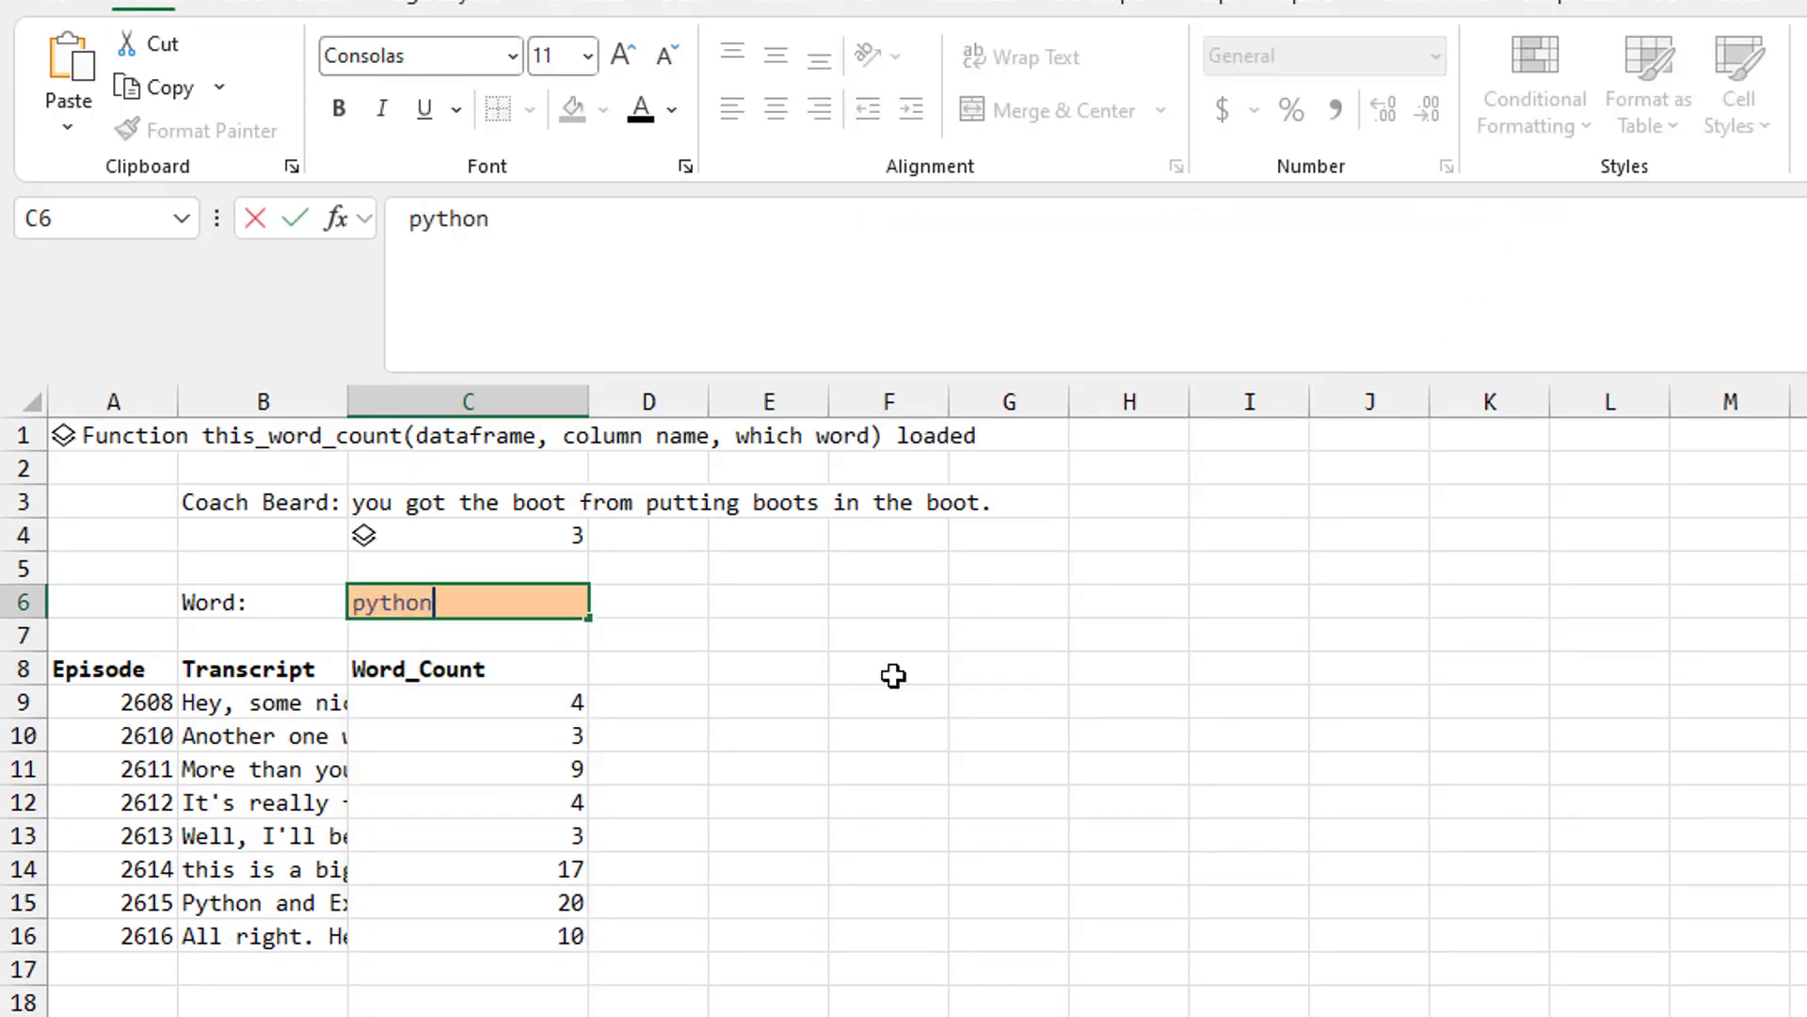
key("Return")
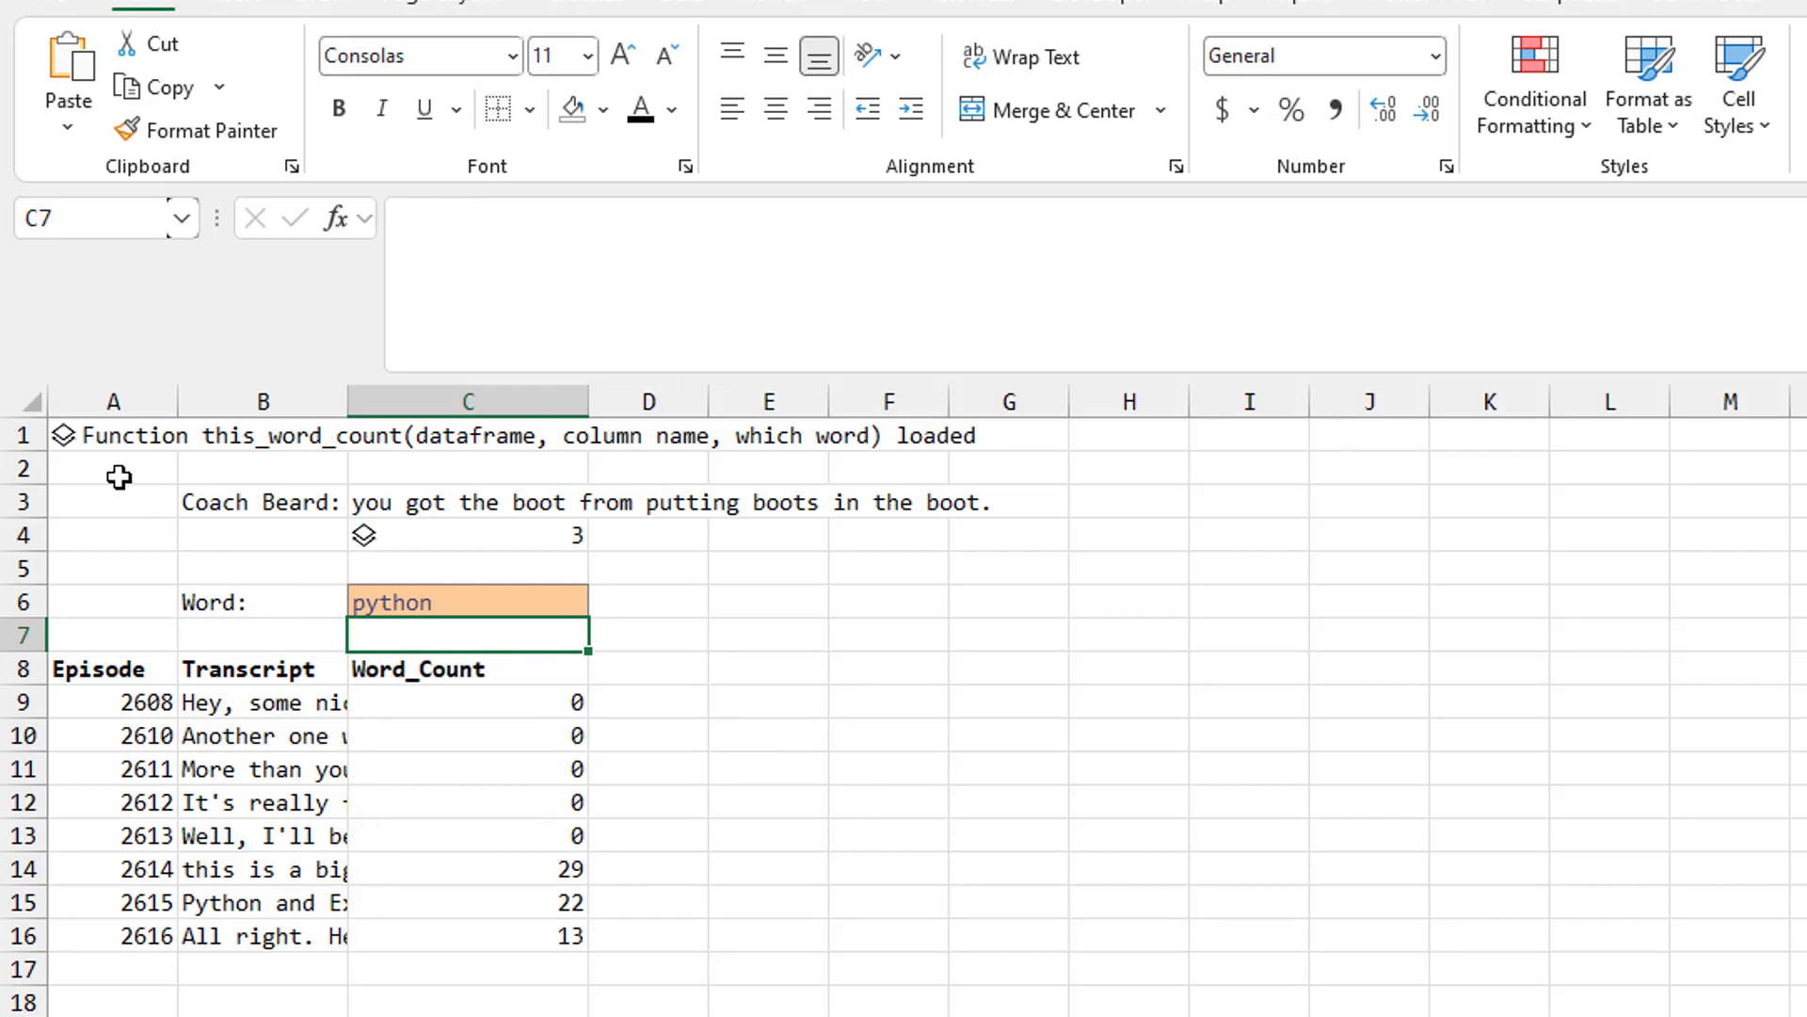
left_click(114, 437)
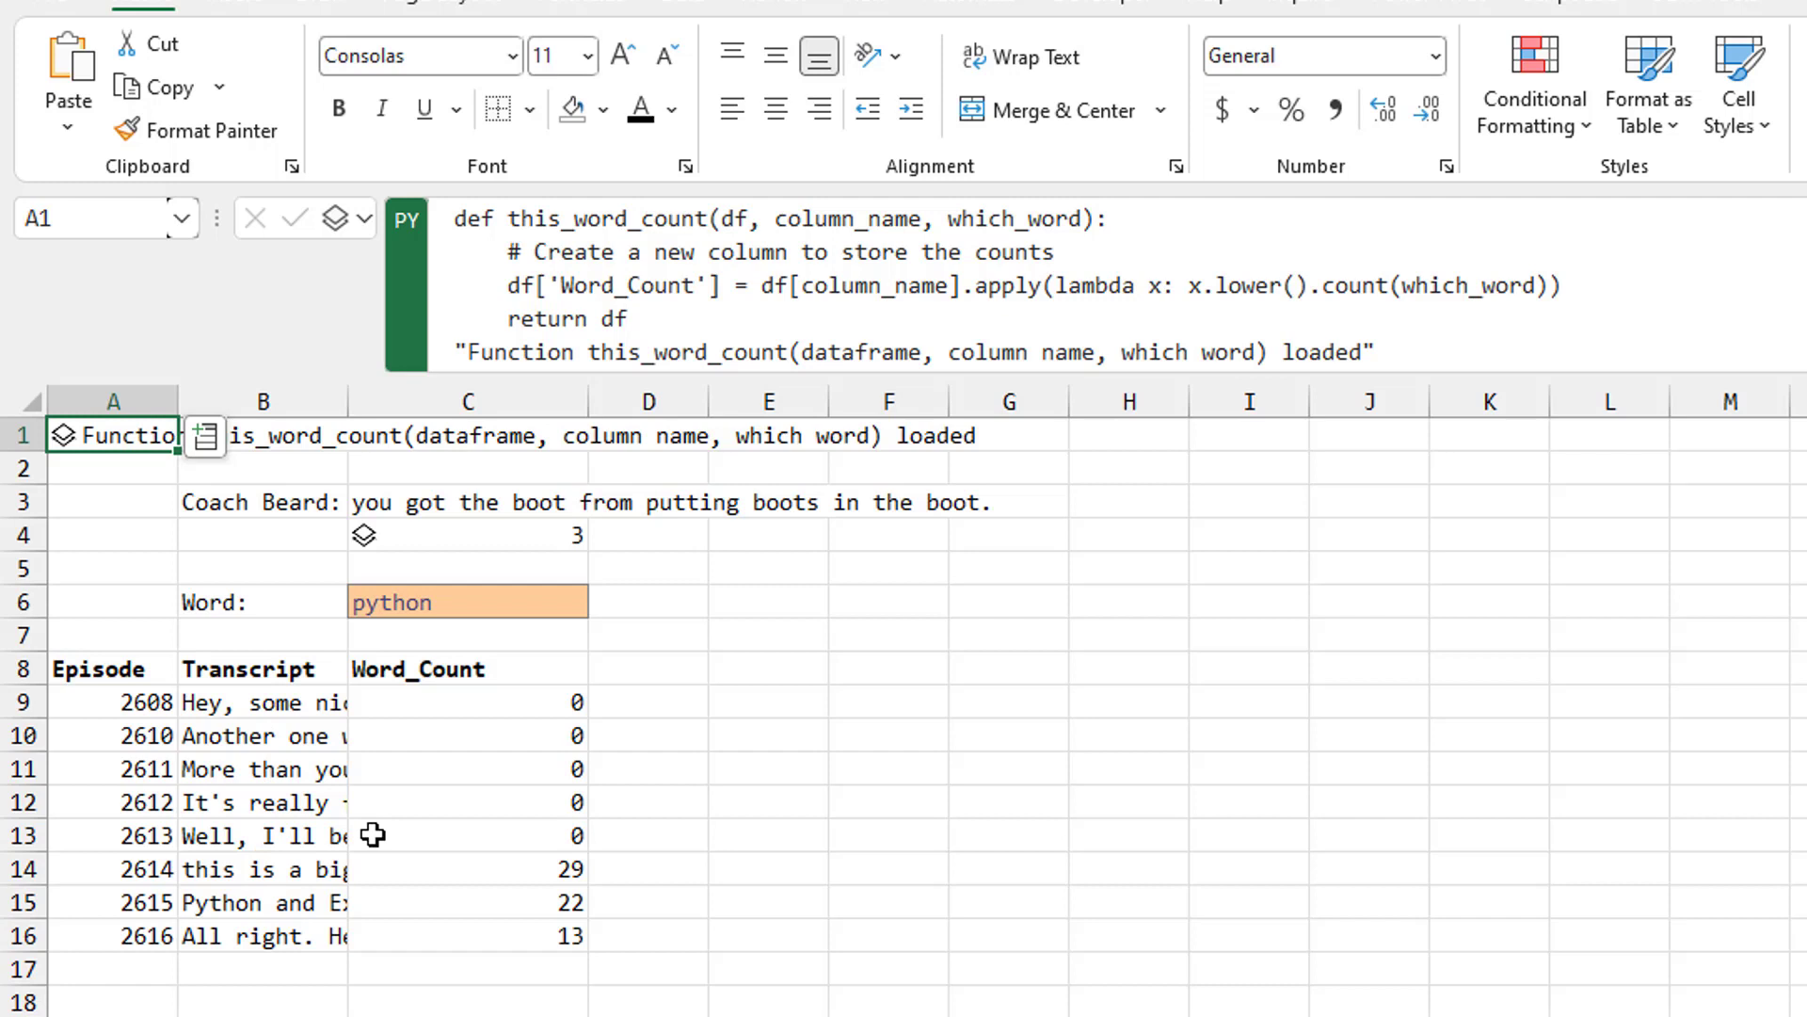
left_click(1590, 286)
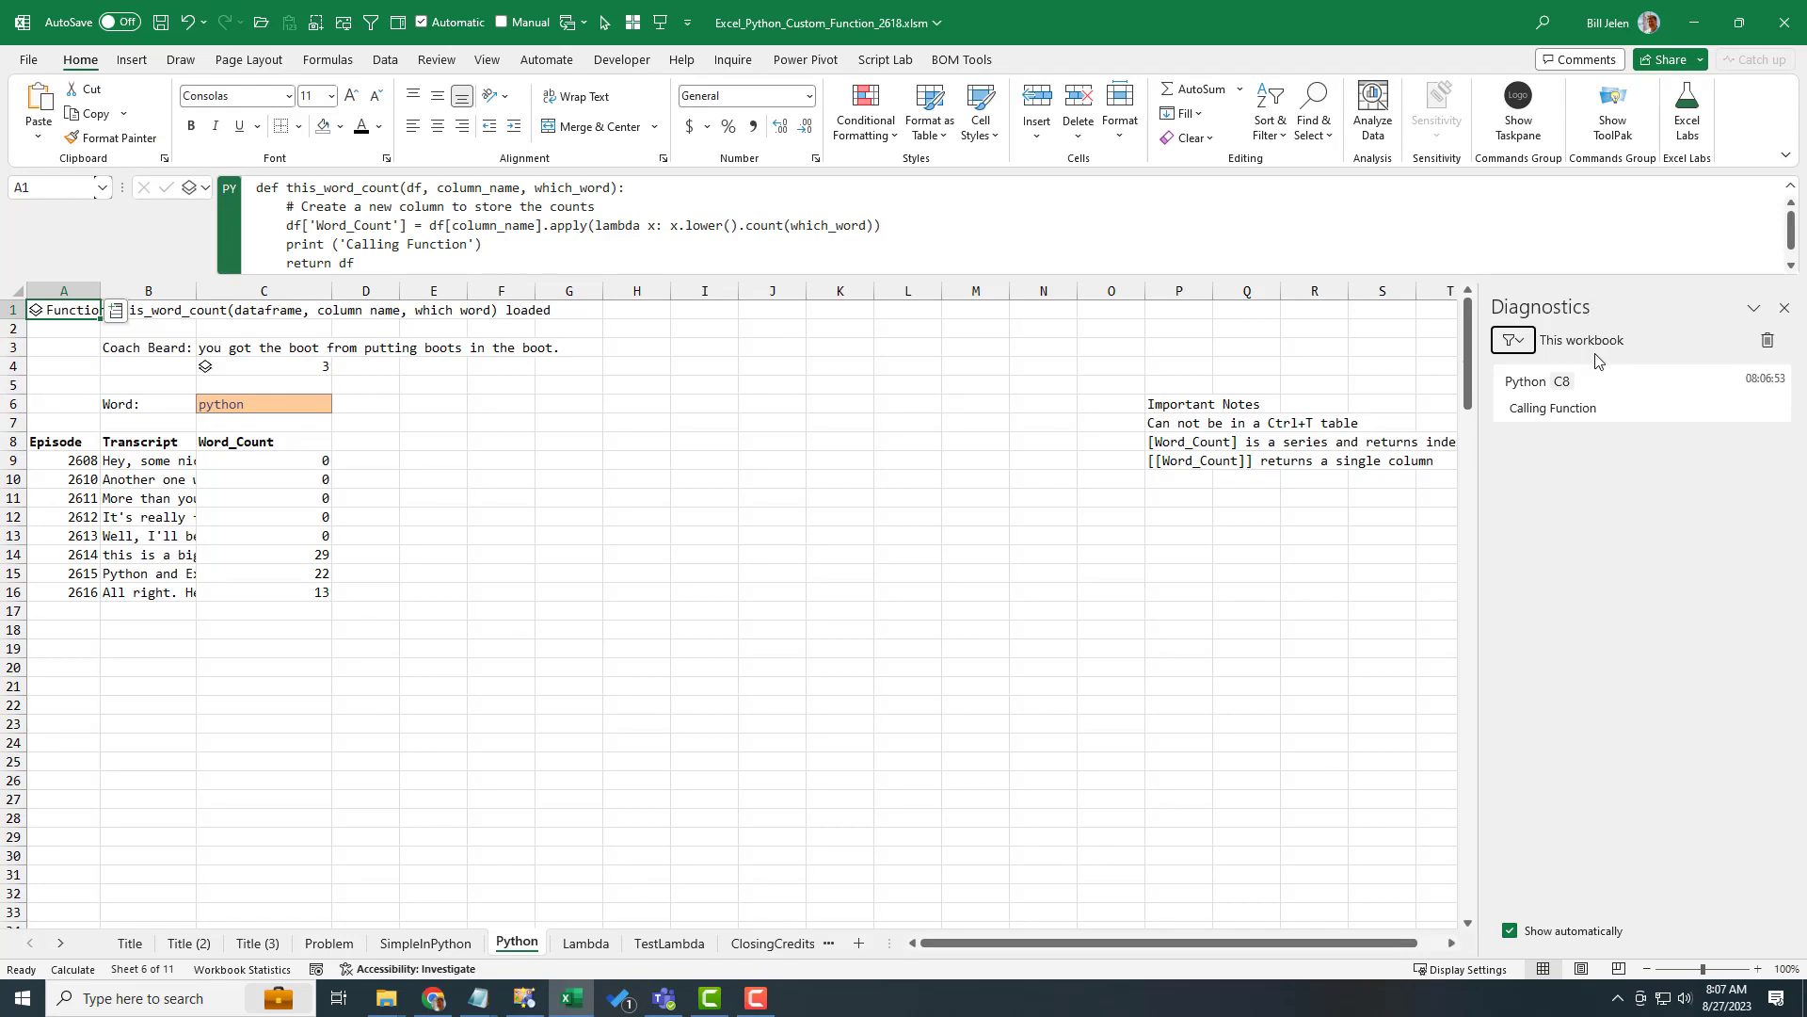
- Restore excel as the word in C6 to recalculate the counts
left_click(272, 399)
type("excel")
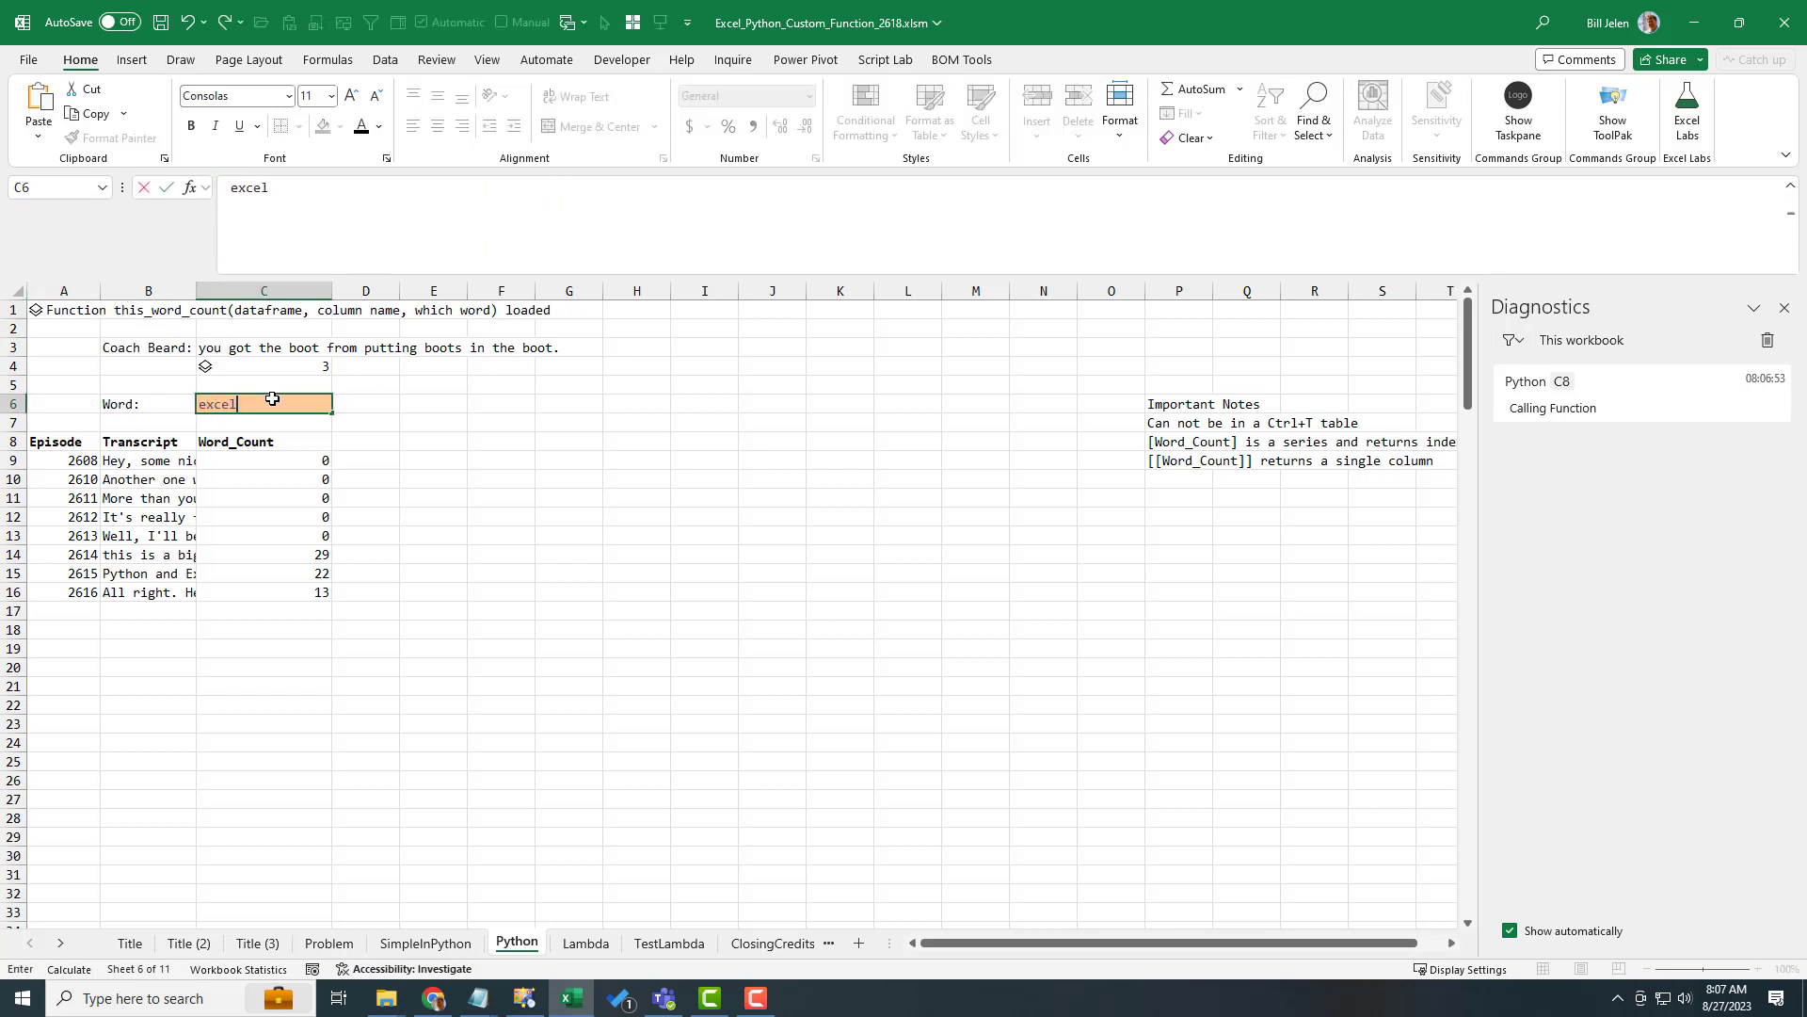
key("Return")
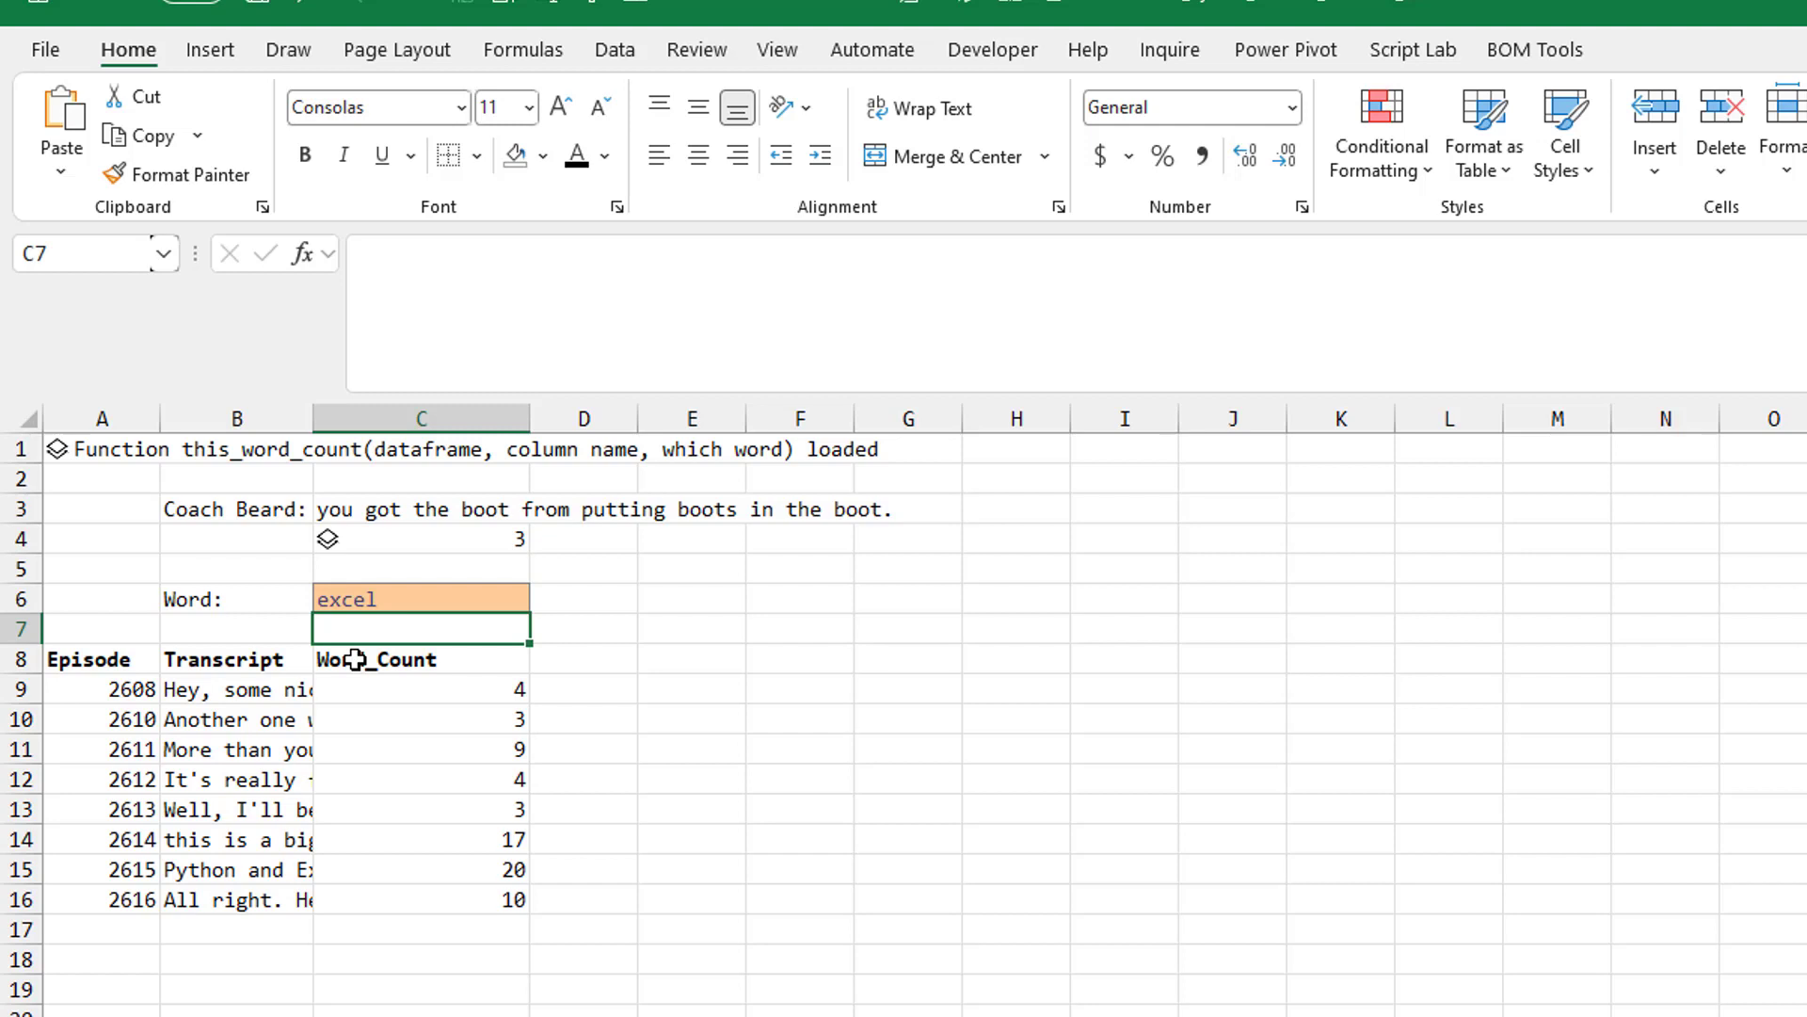
- Remove the [["Word_Count"]] selector from C8's formula to spill the whole returned dataframe
left_click(358, 659)
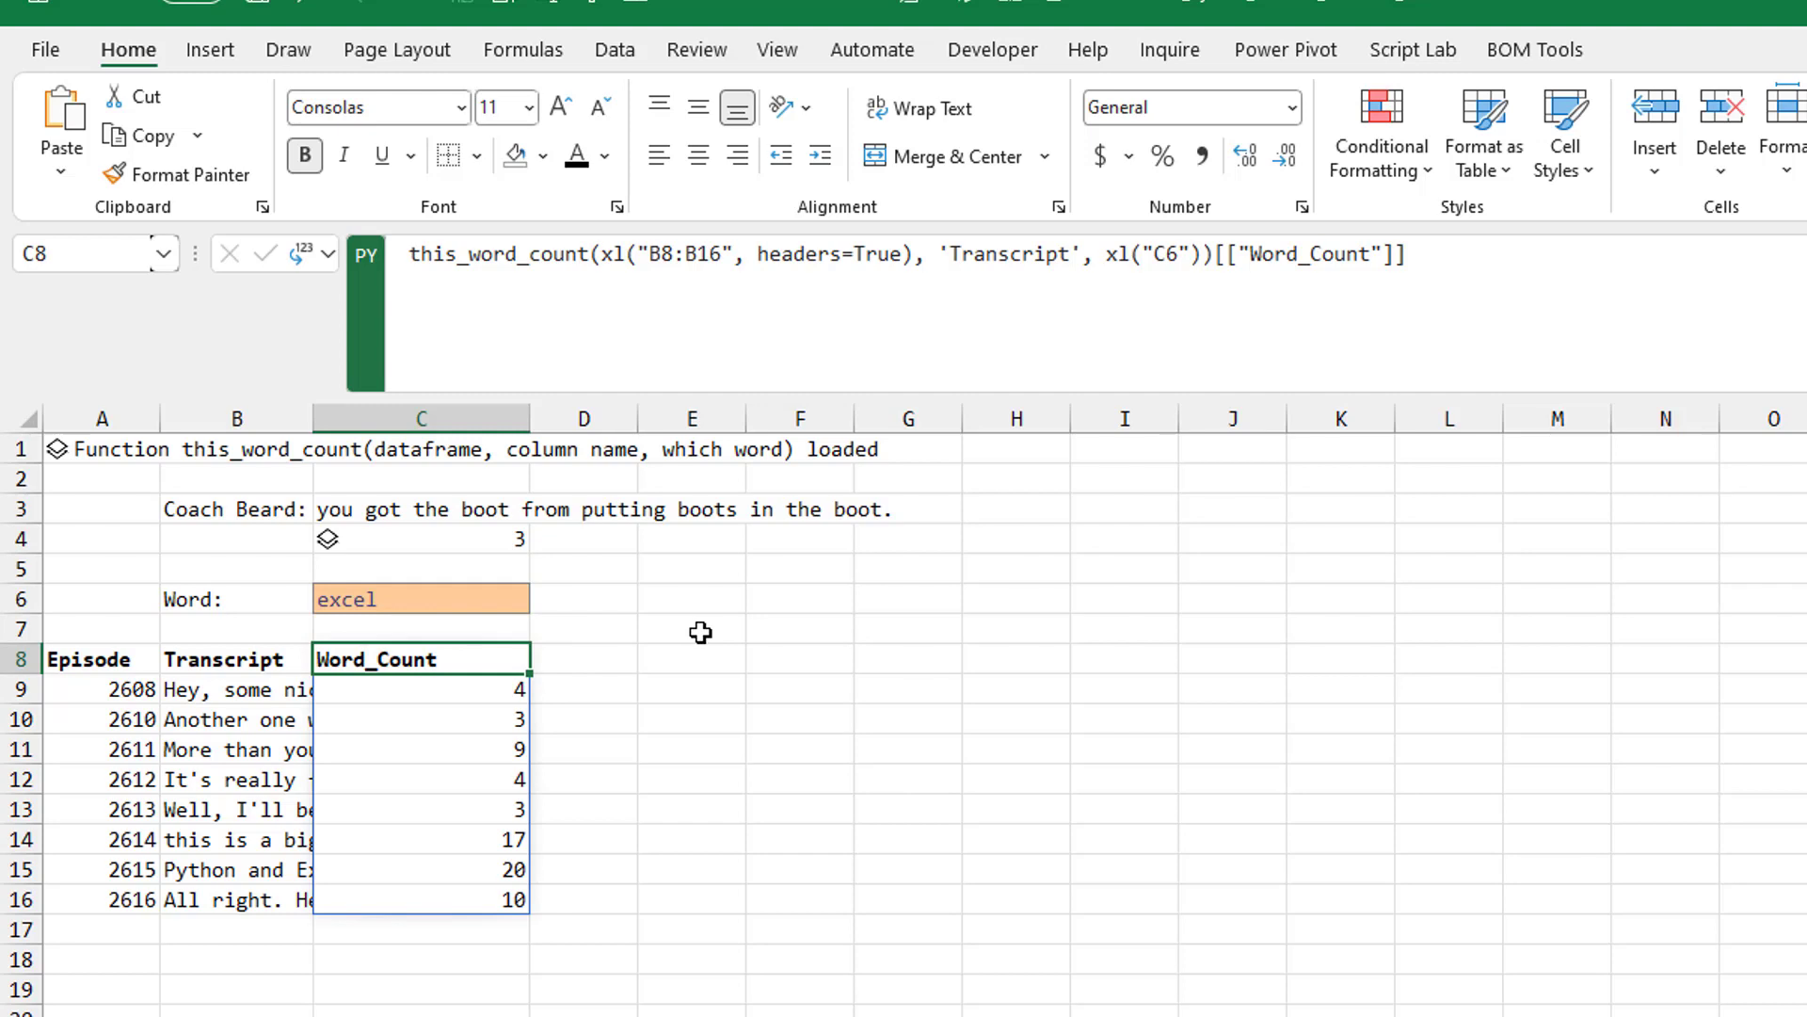
left_click(1228, 254)
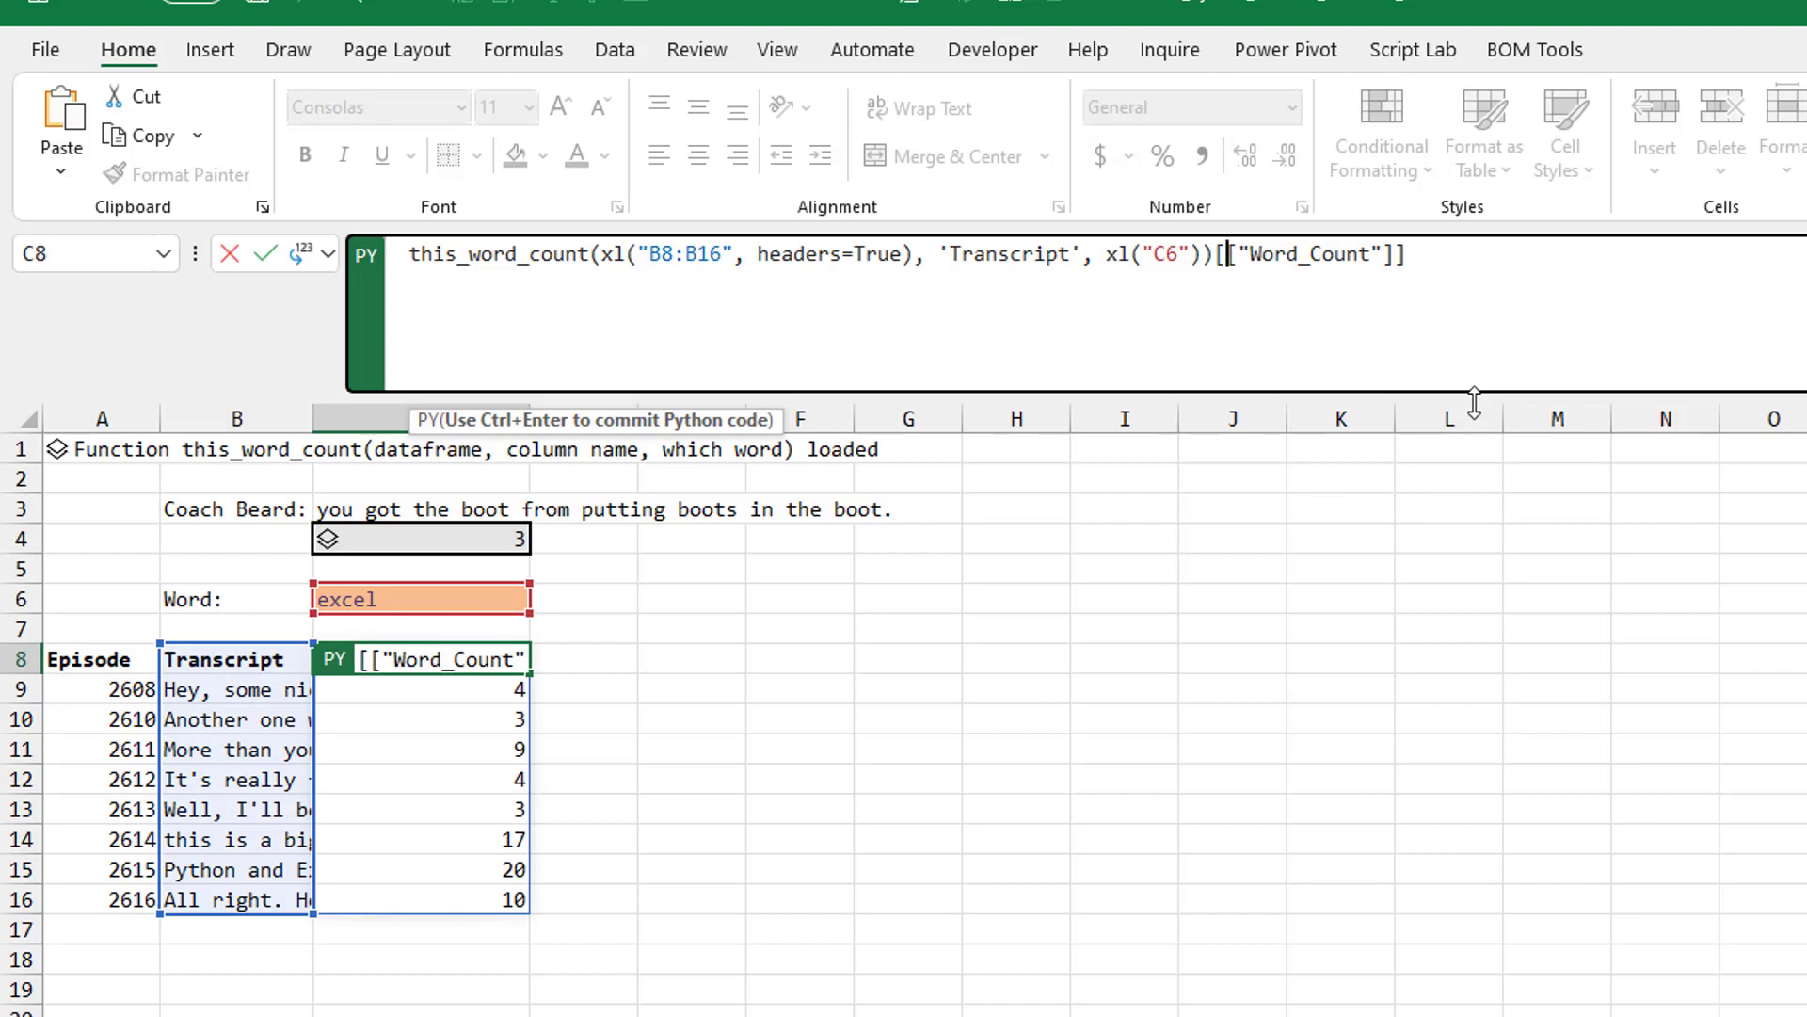
key("Left")
key("shift+End")
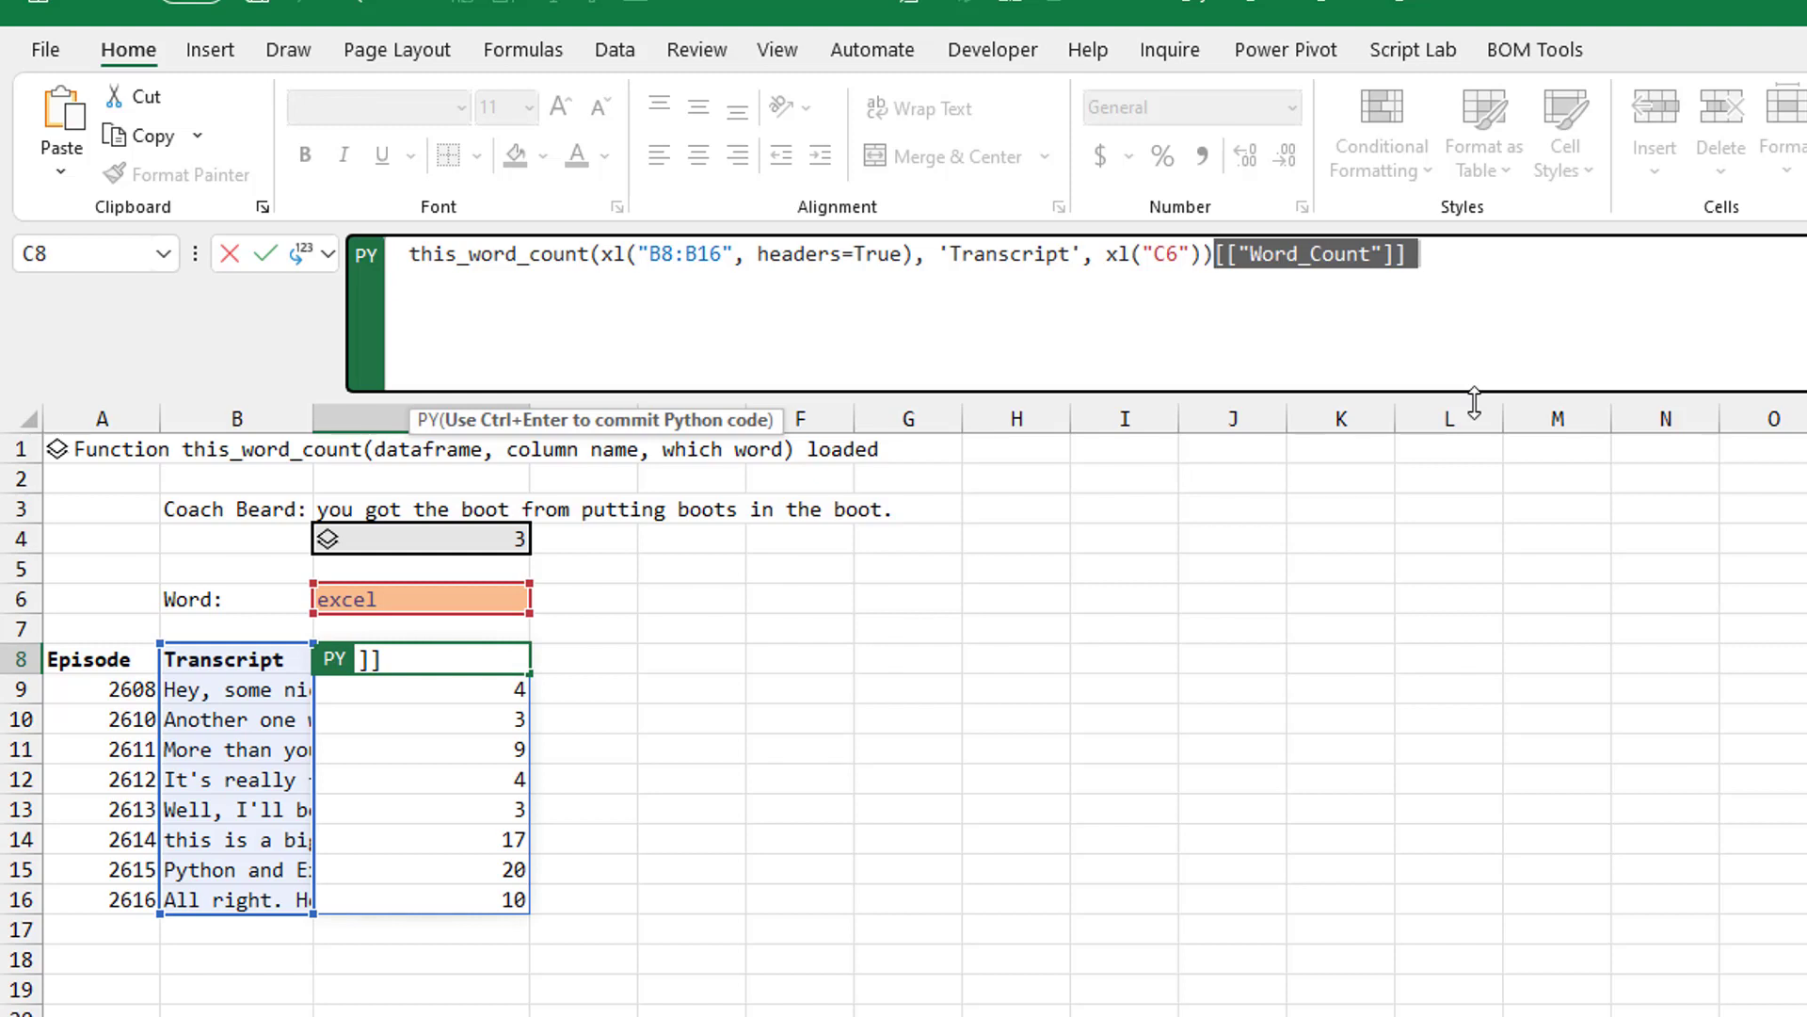
key("Delete")
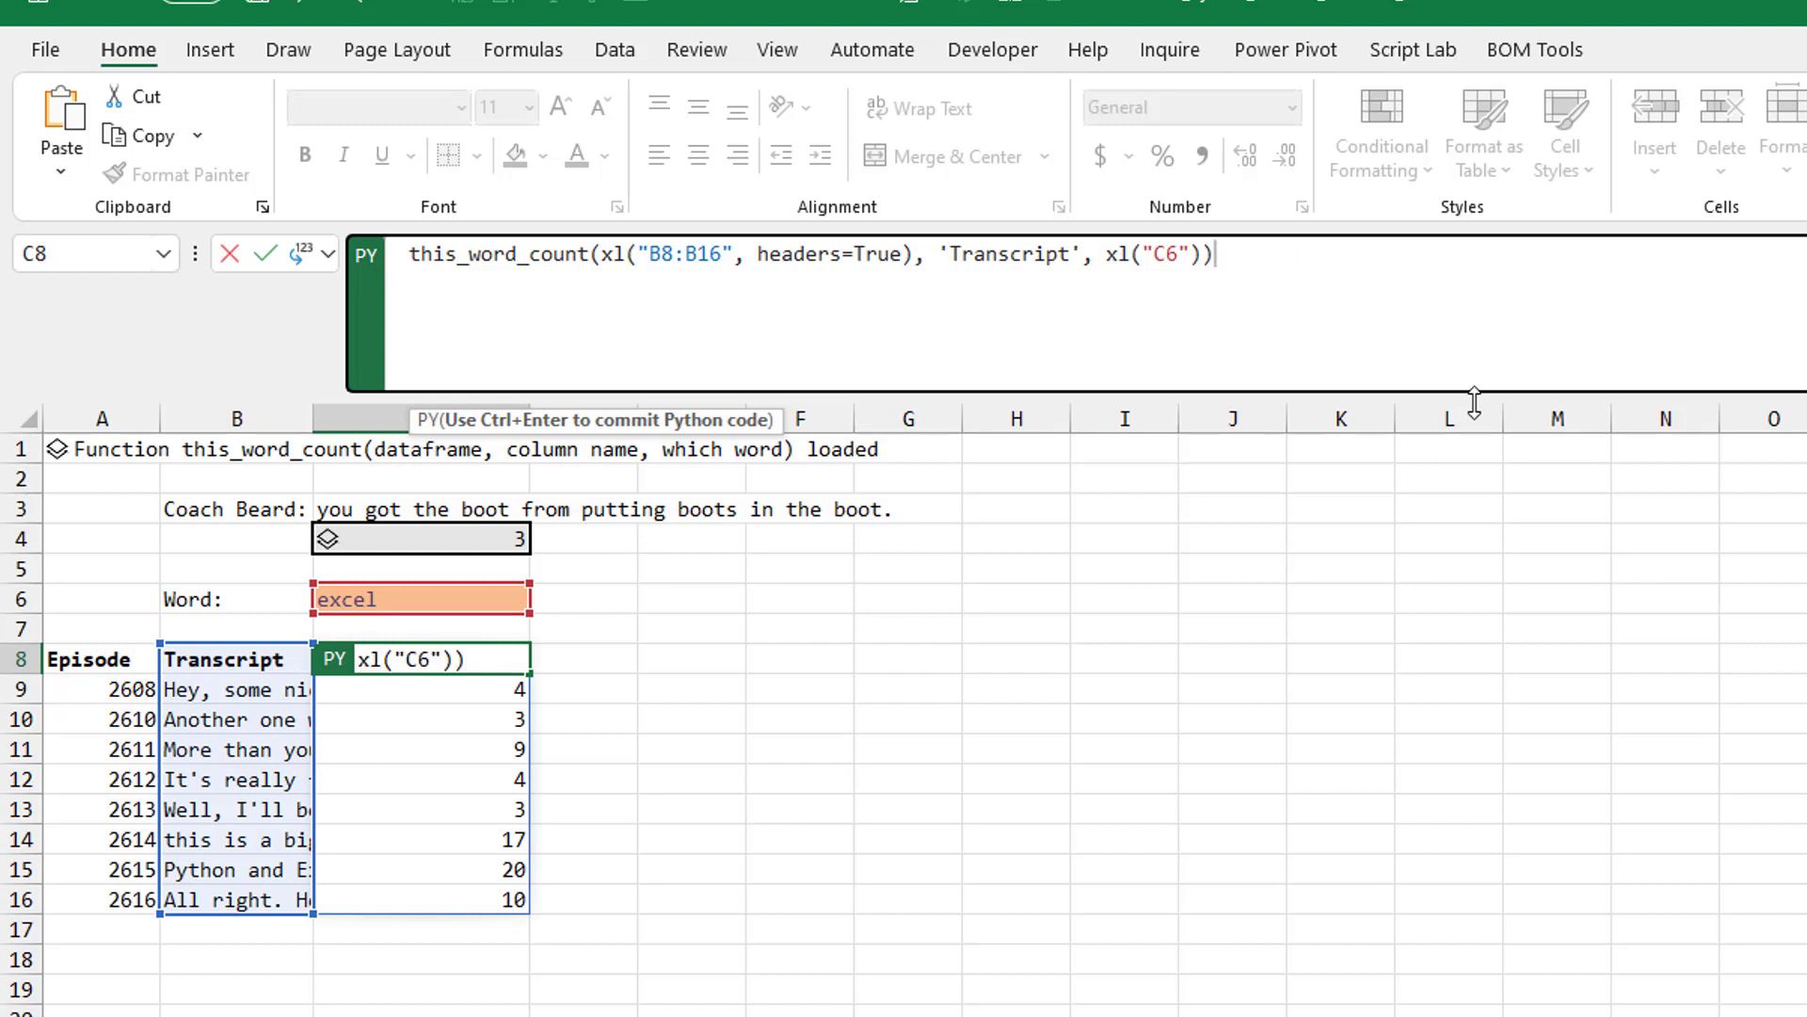
key("ctrl+Return")
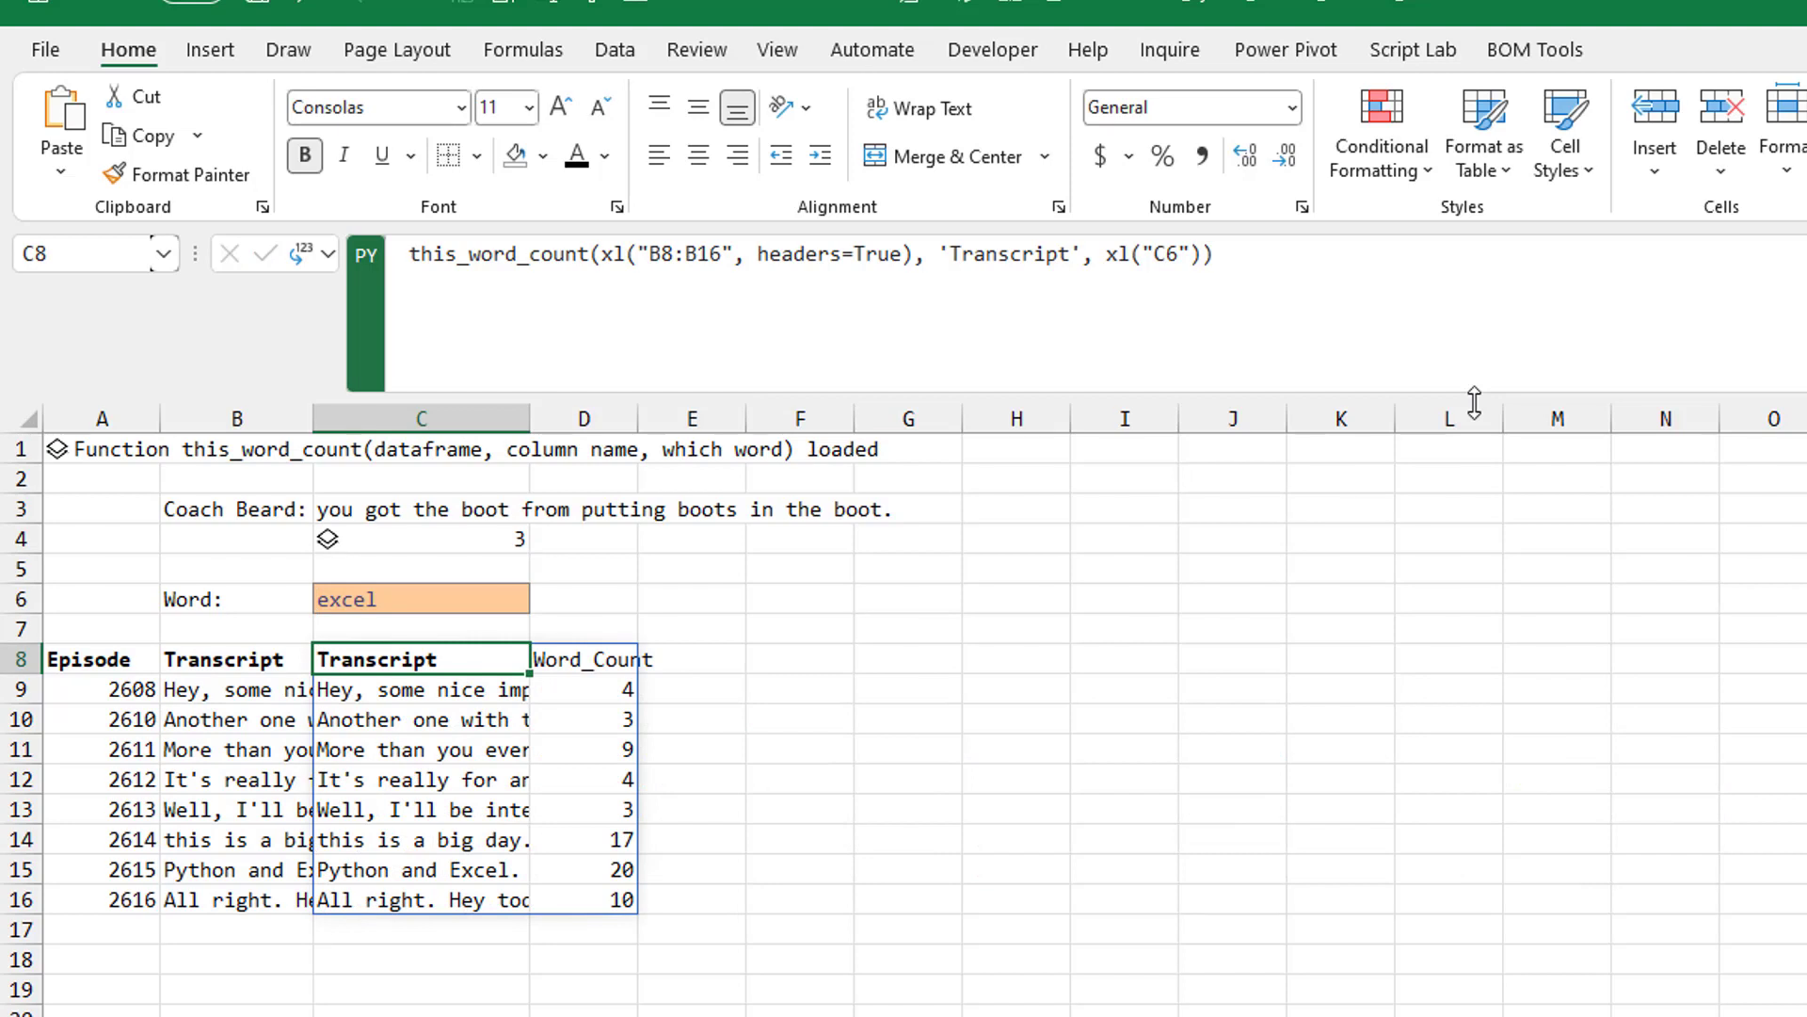
- Append ['Word_Count'] to C8's formula to spill only the count series with indices 0–7
left_click(1239, 261)
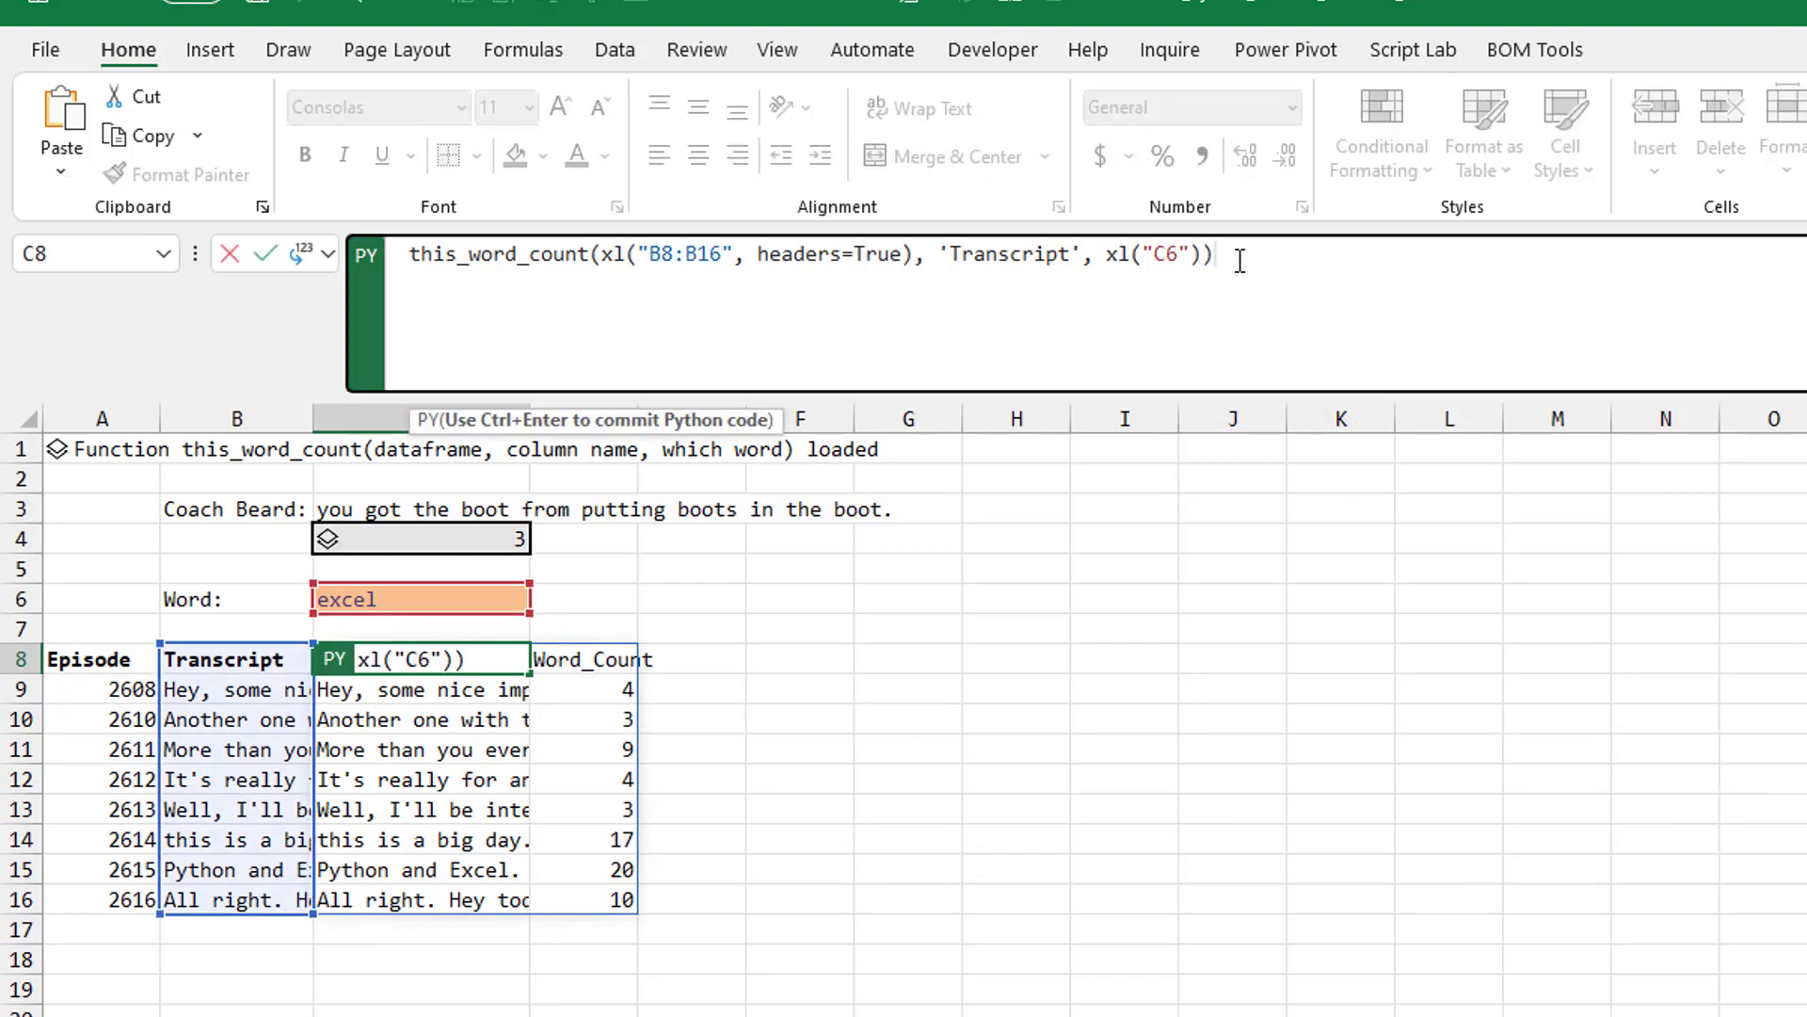
type("['Word_Count']")
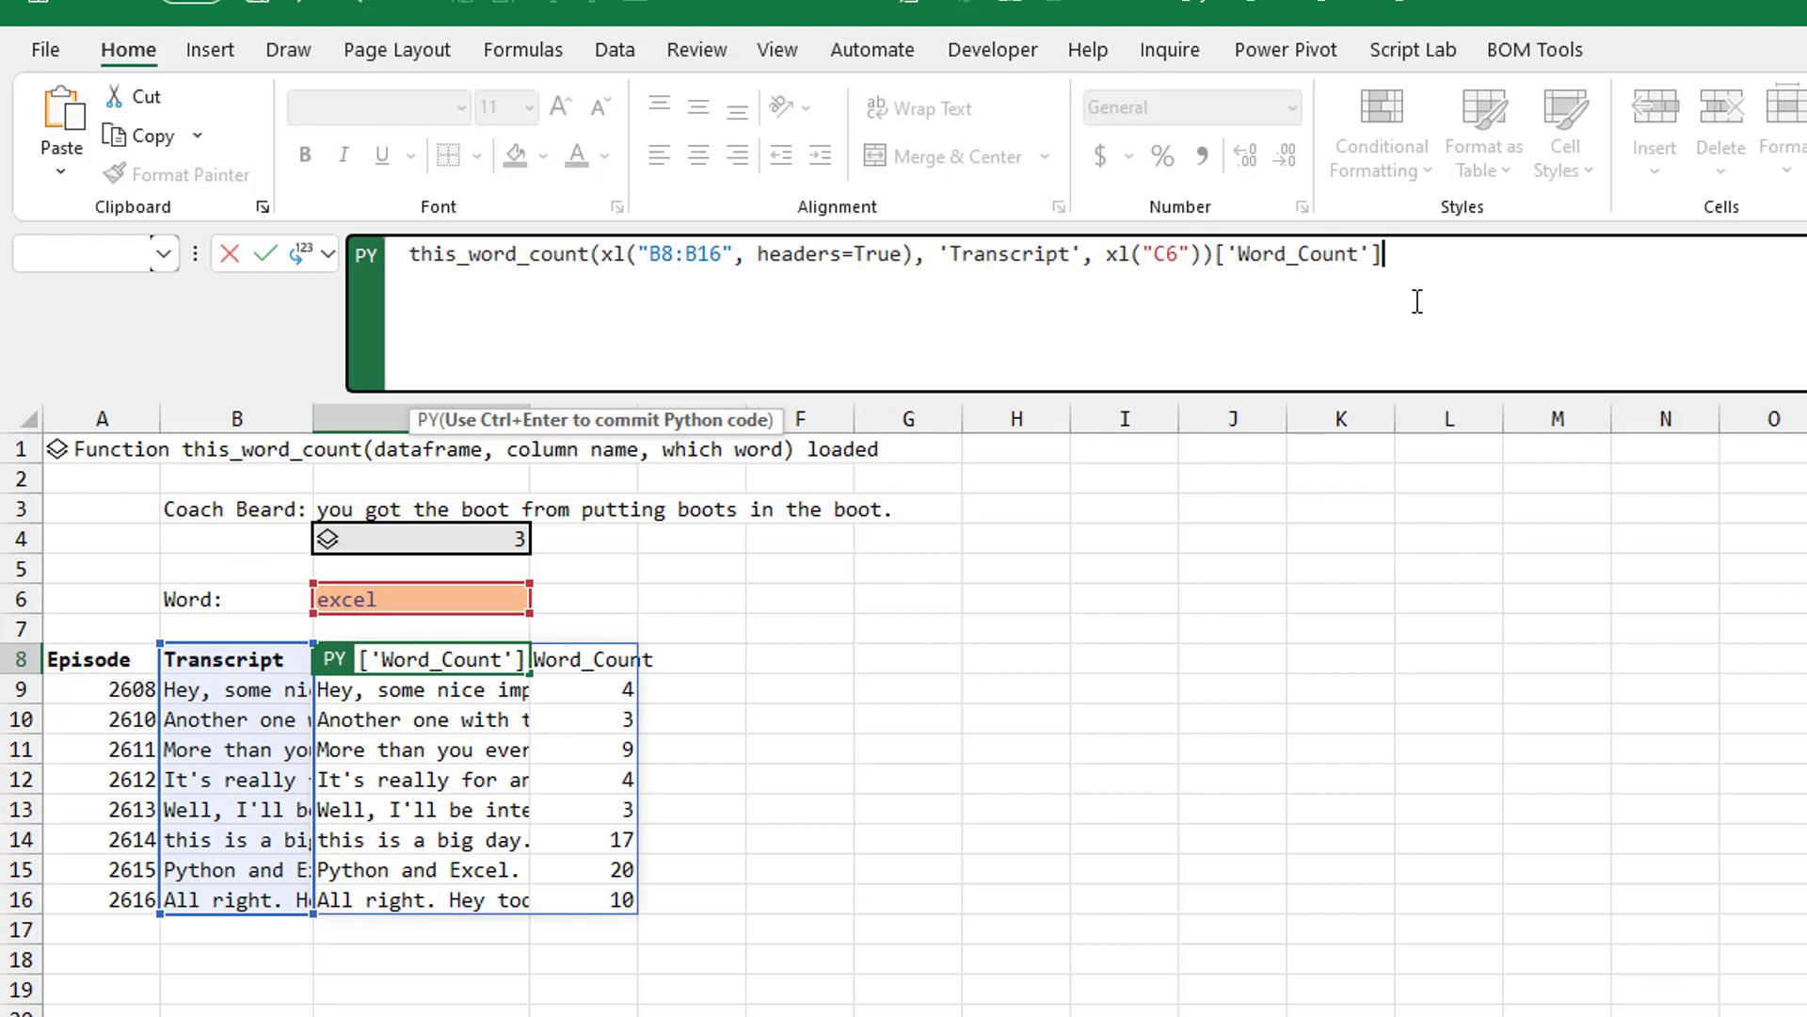
key("ctrl+Return")
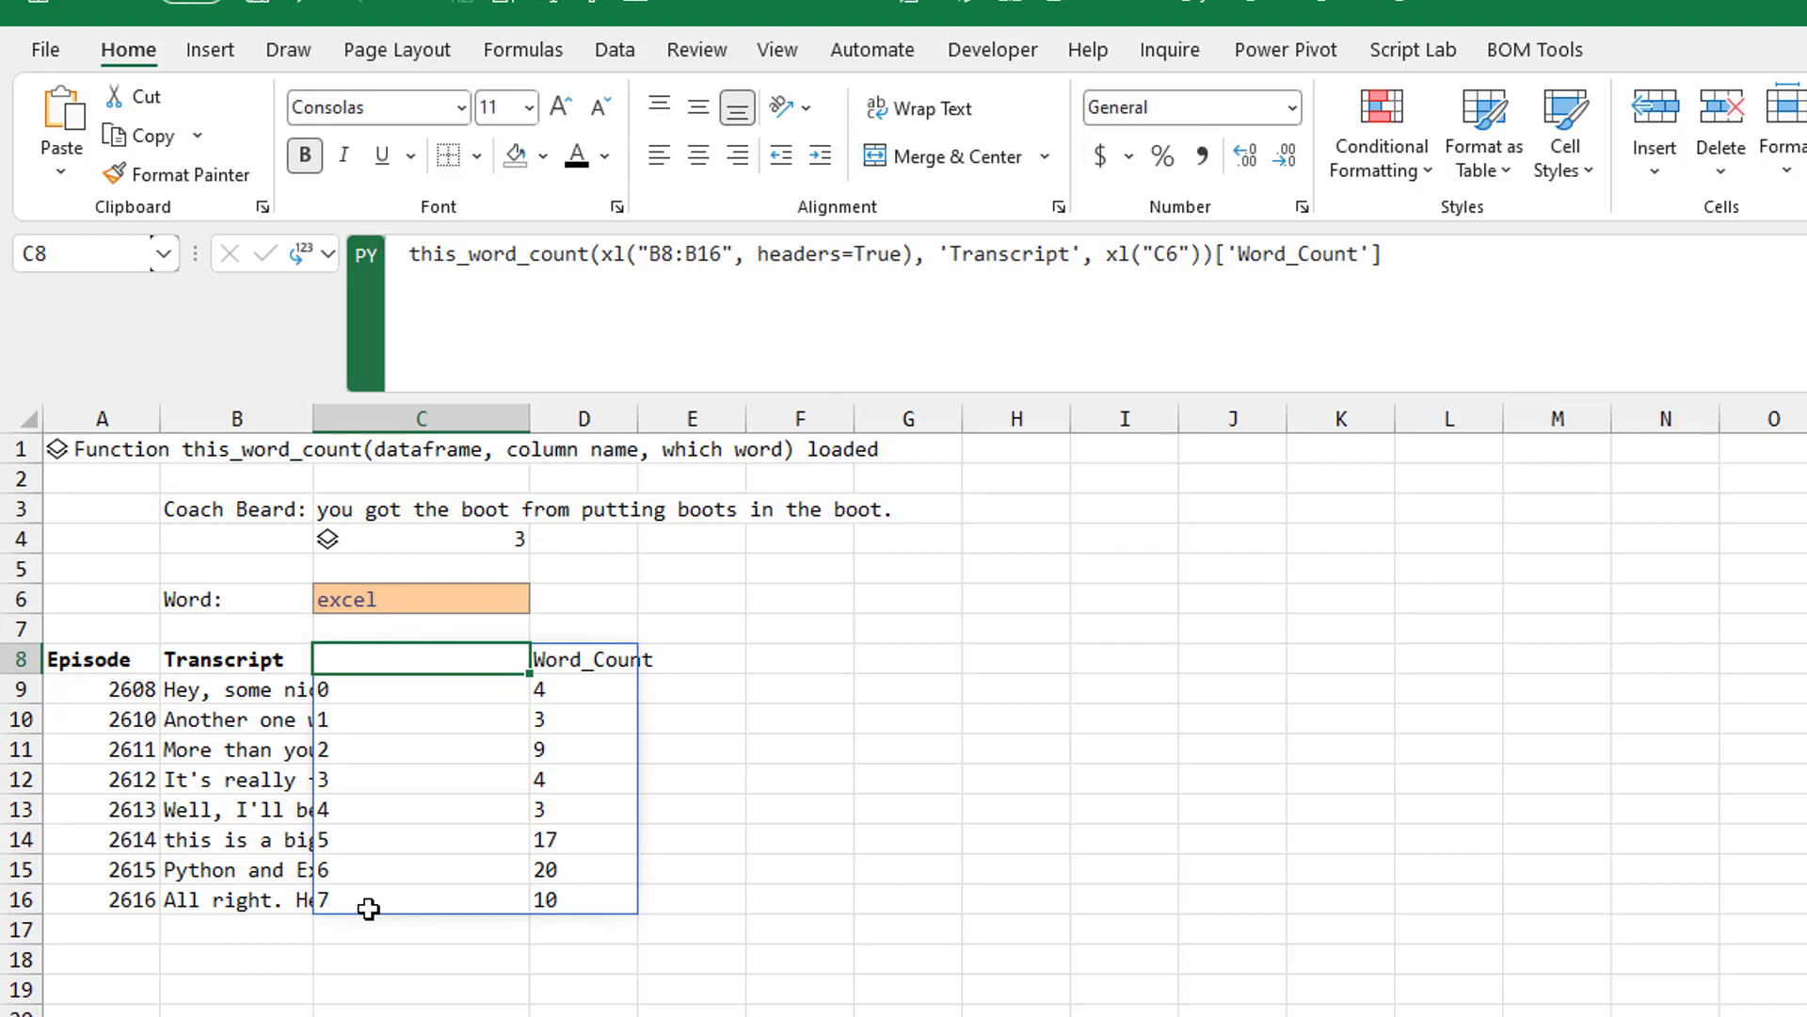
- Change C8's selector to [['Word_Count']] to spill a headed Word_Count column without index numbers
left_click(1228, 254)
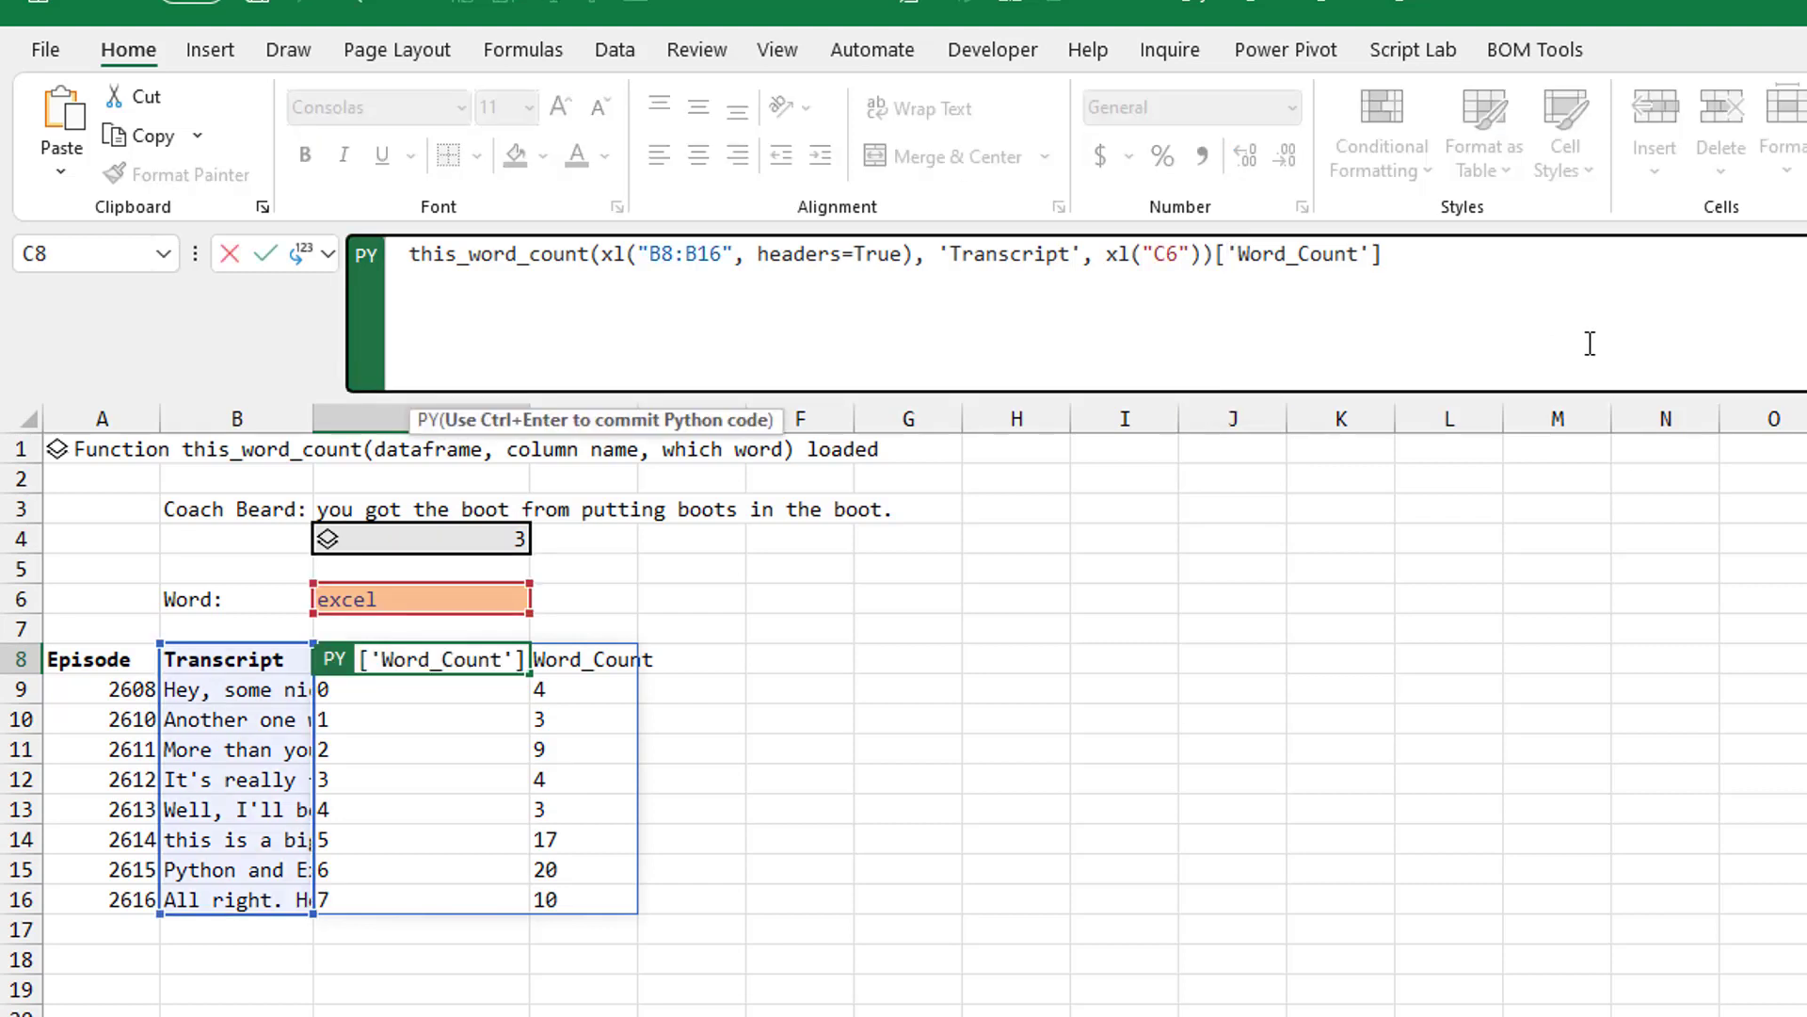
type("[")
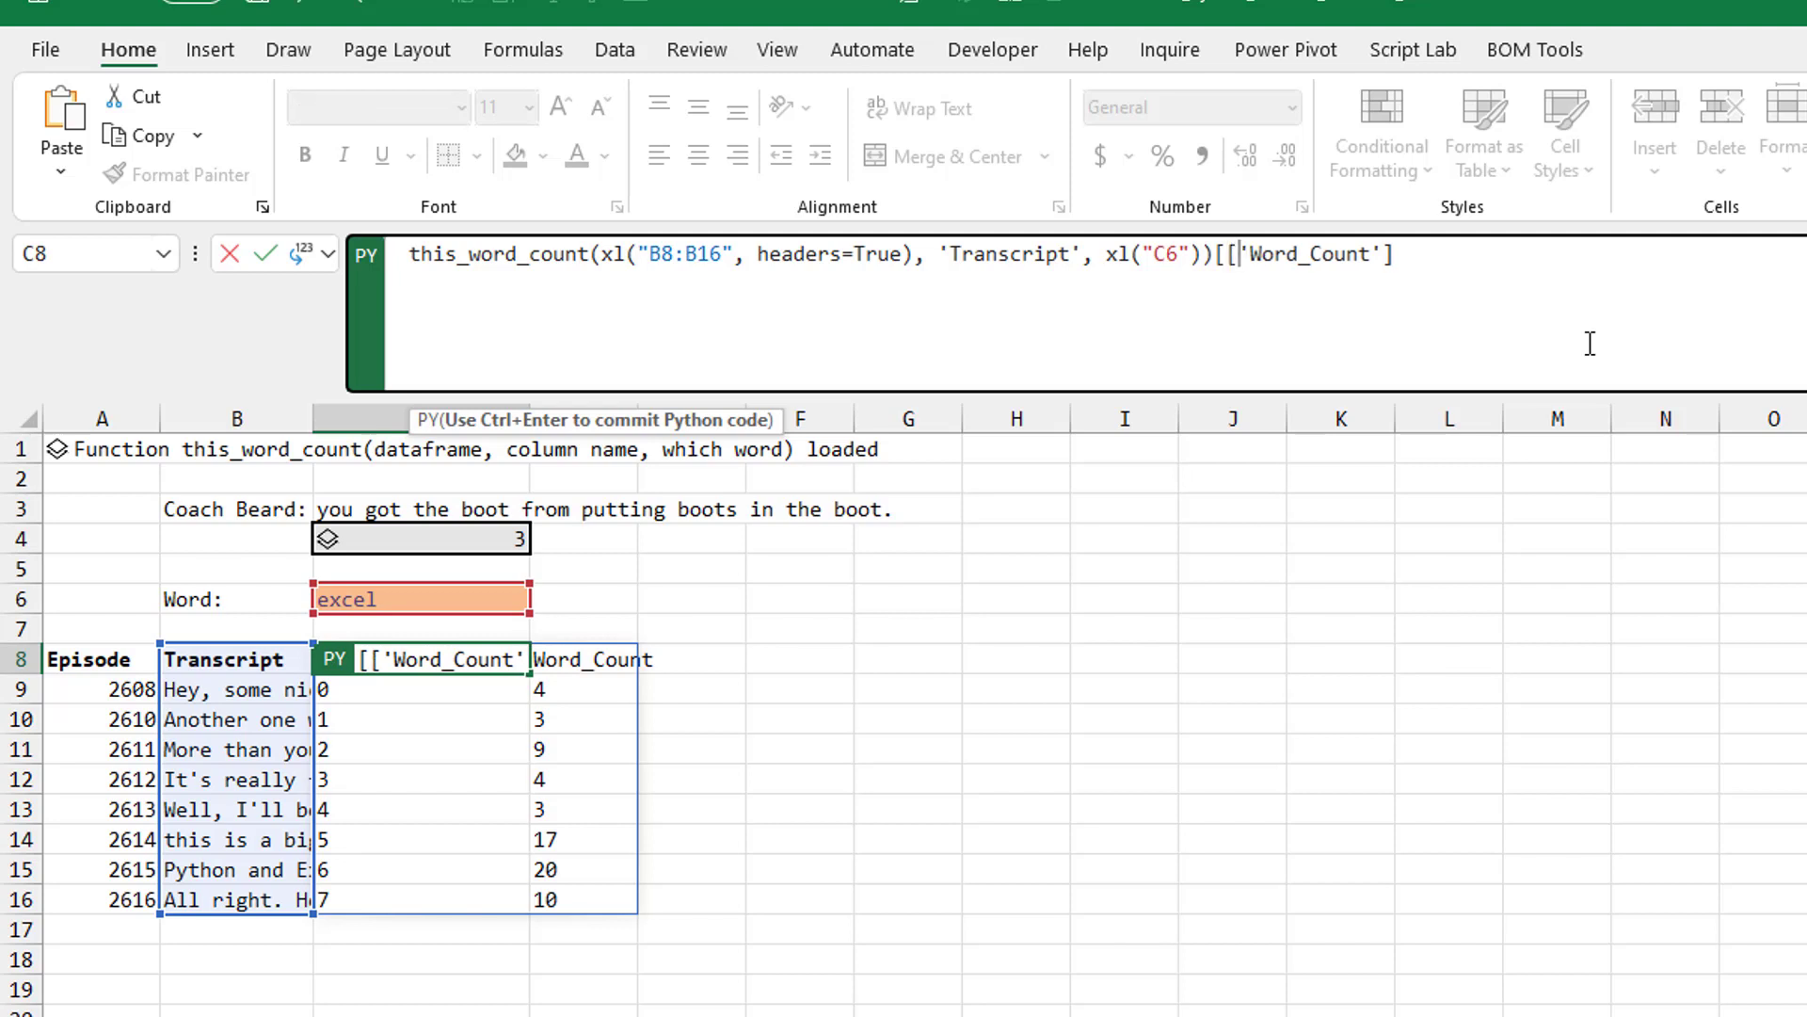
key("Right")
key("Right")
key("Right")
key("Right")
key("Right")
key("Right")
key("Right")
key("Right")
key("Right")
key("Right")
key("Right")
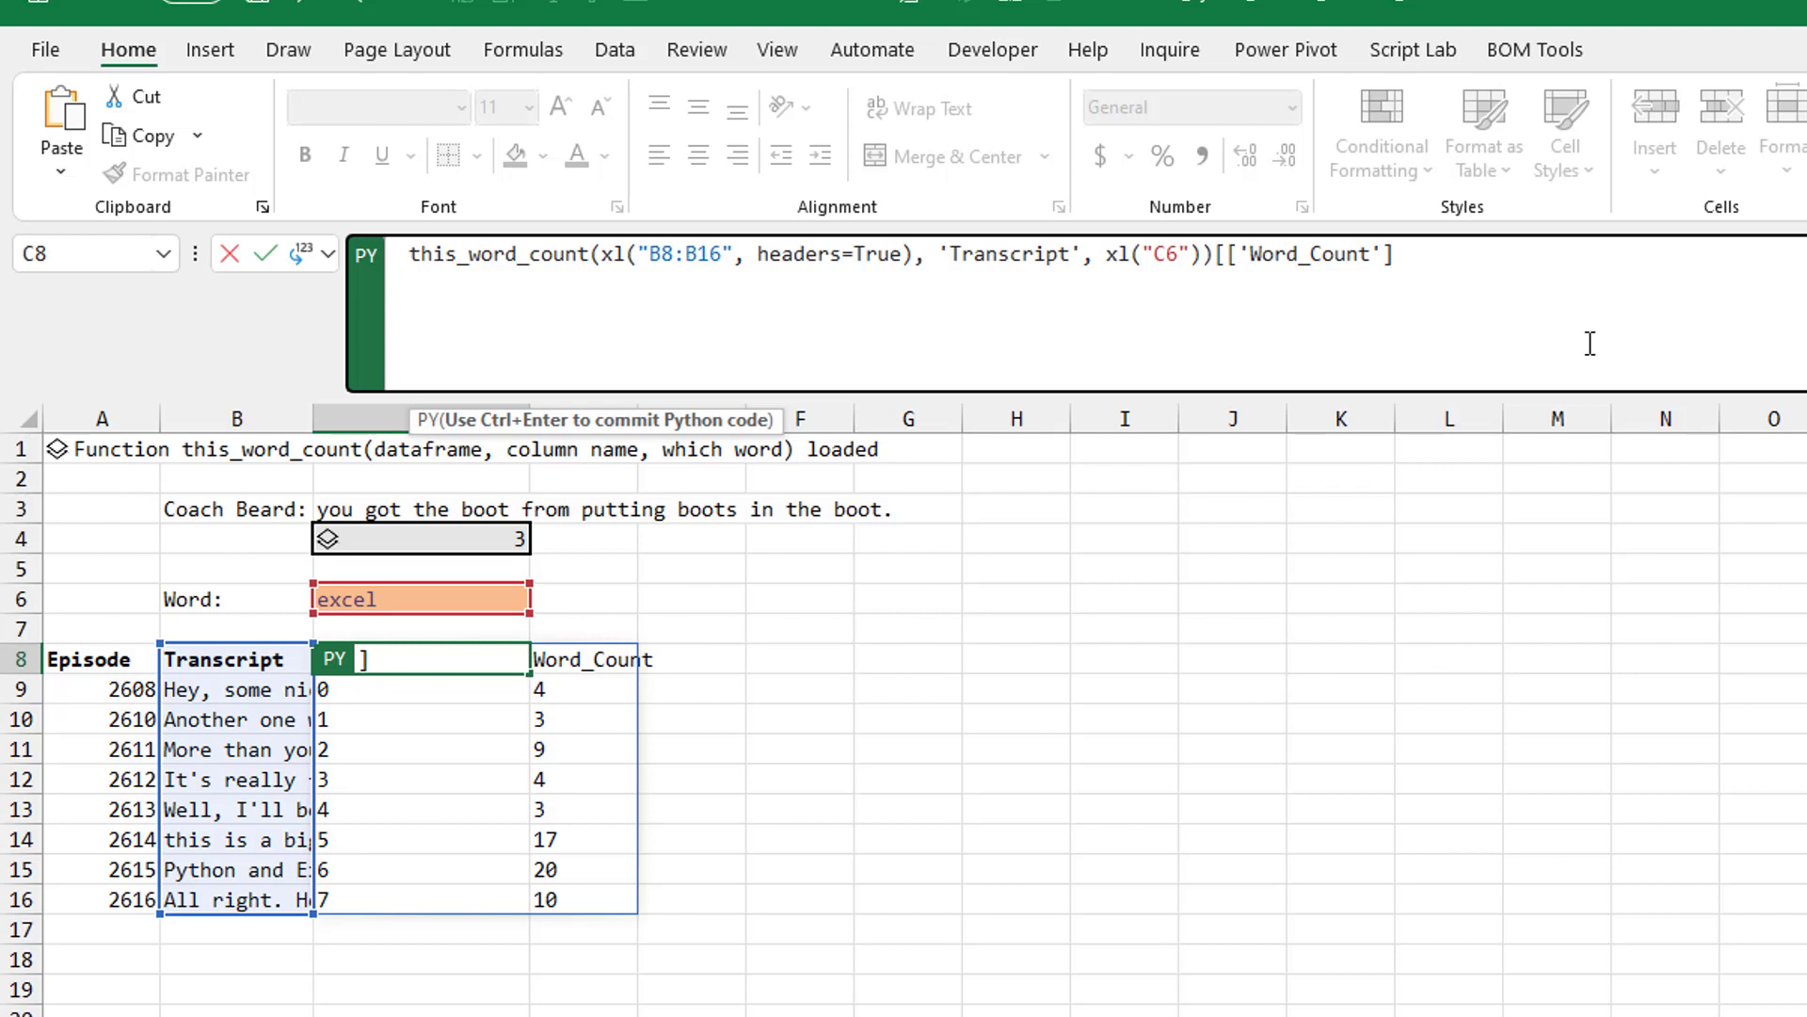
type("]")
key("ctrl+Return")
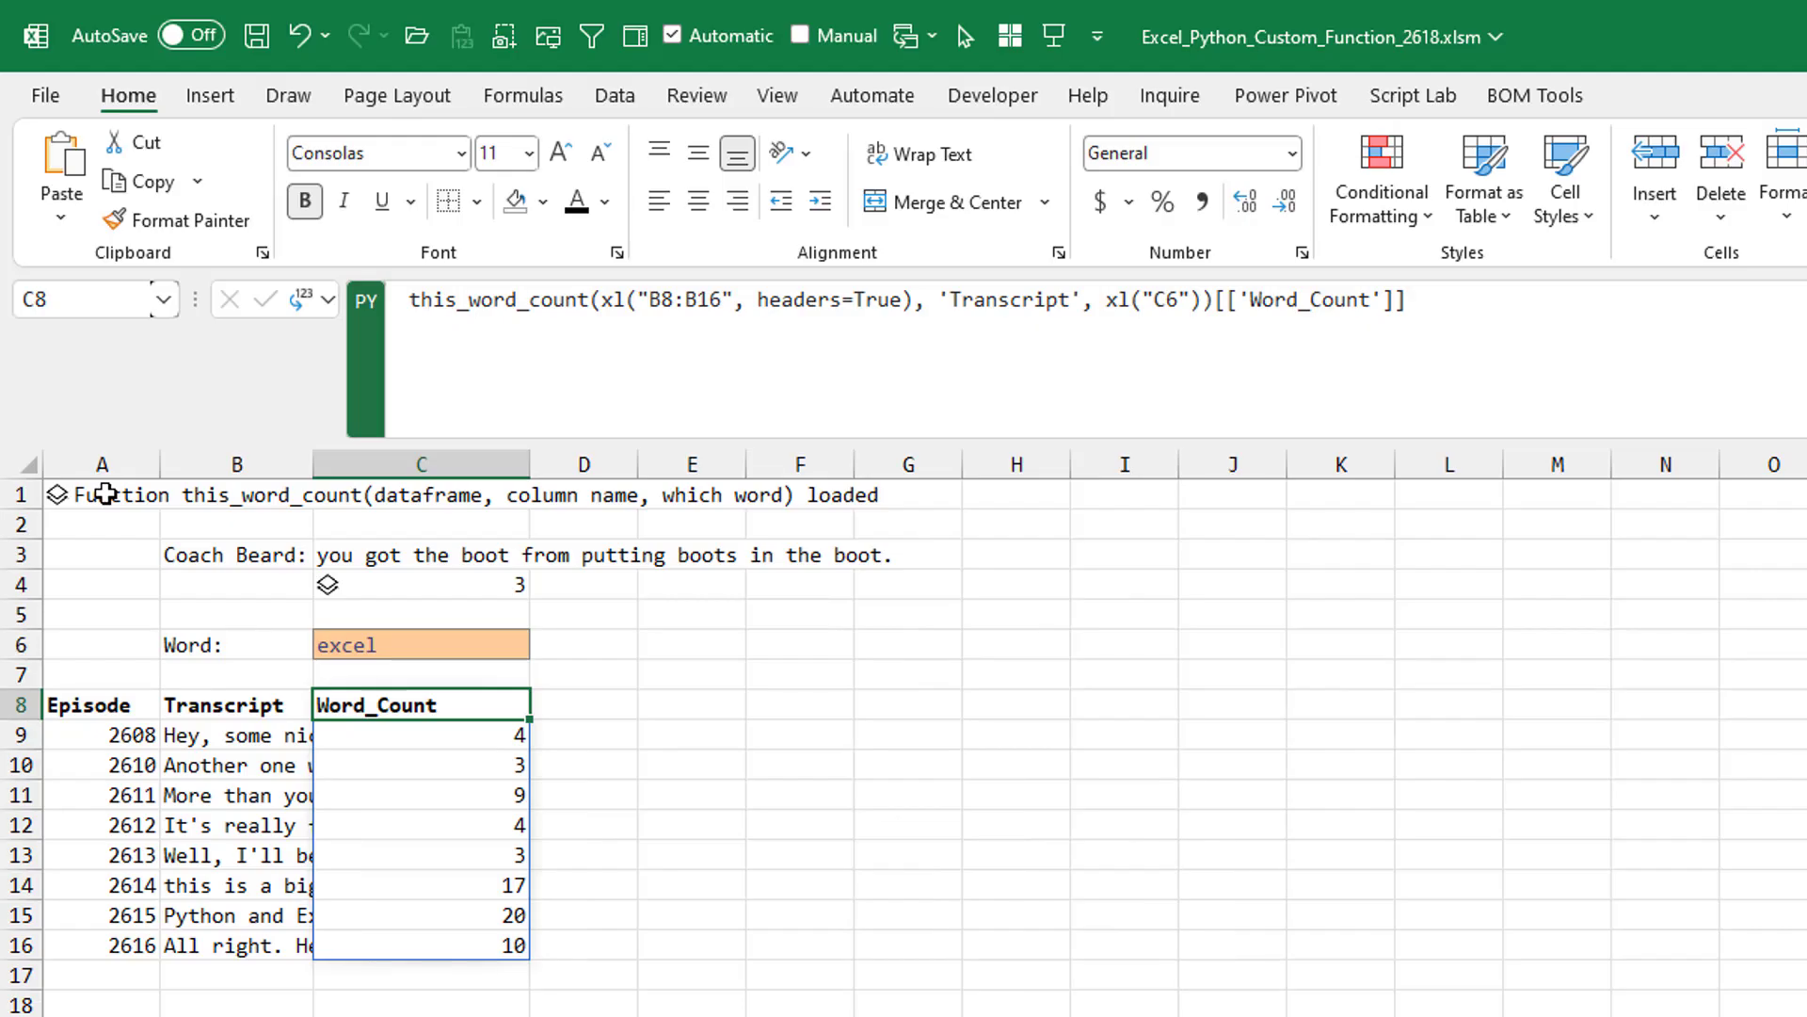
left_click(103, 493)
left_click(543, 389)
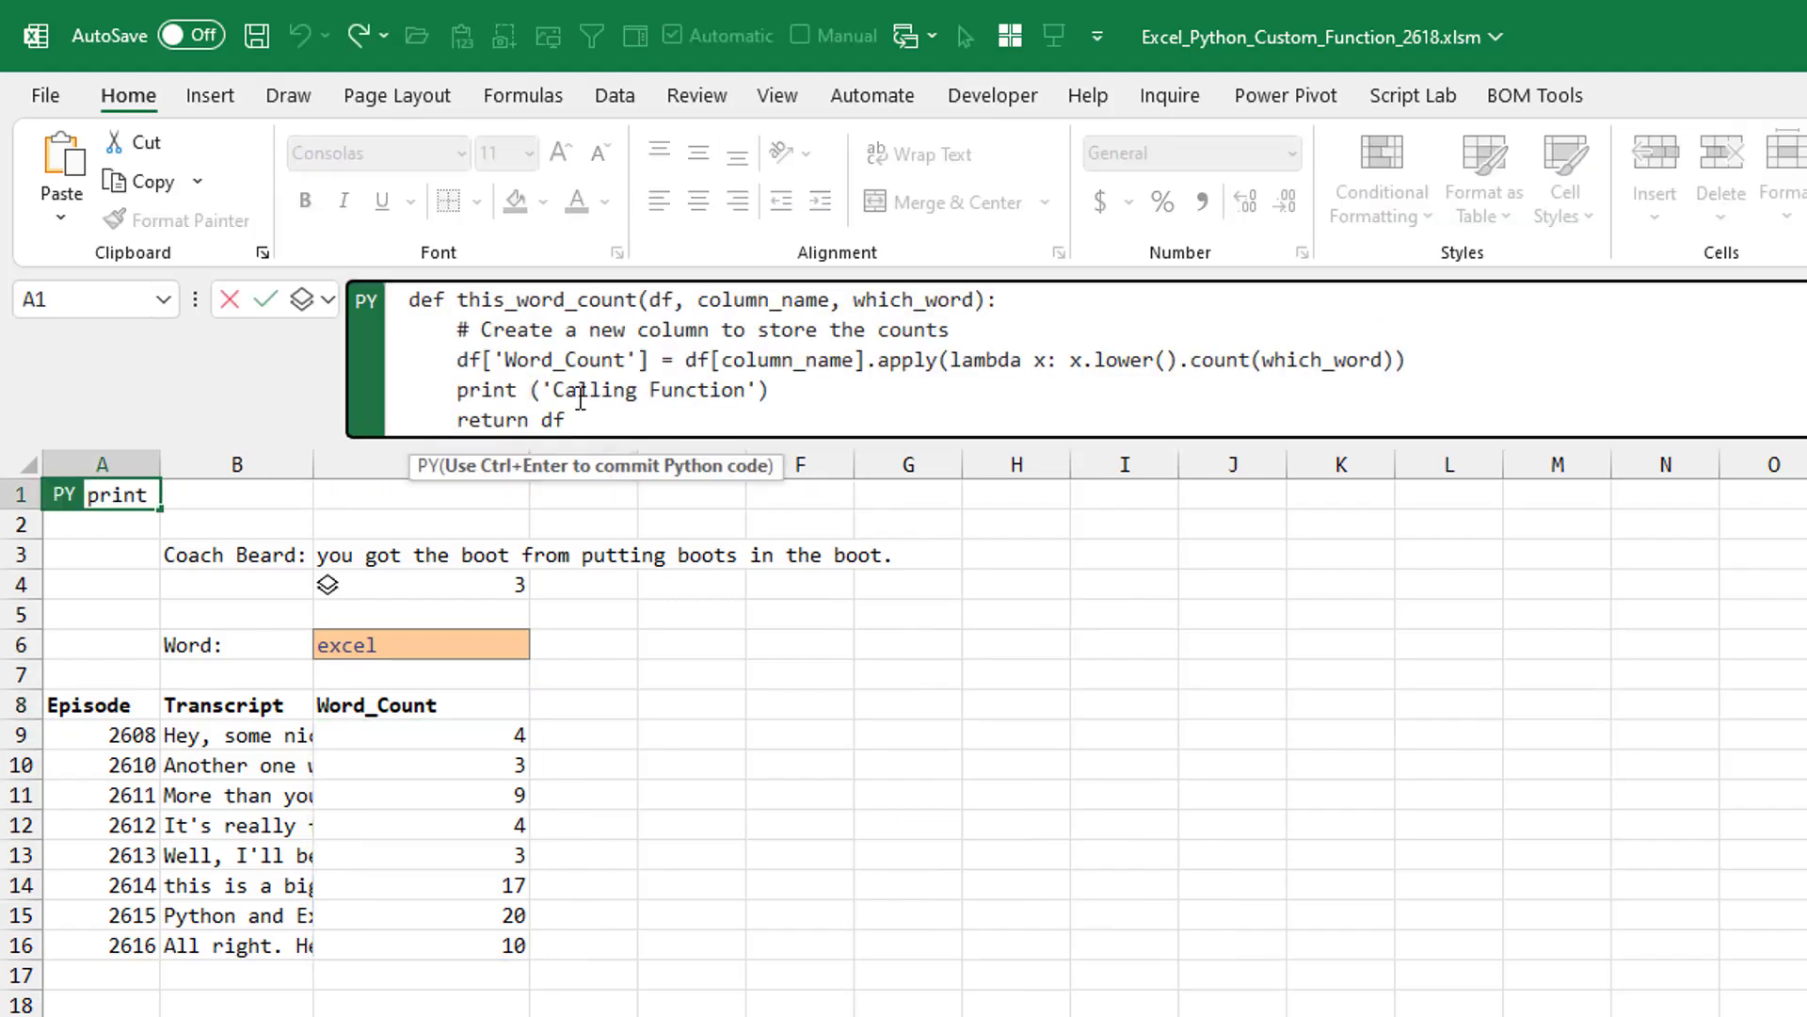
key("Home")
key("shift+End")
key("Delete")
key("Delete")
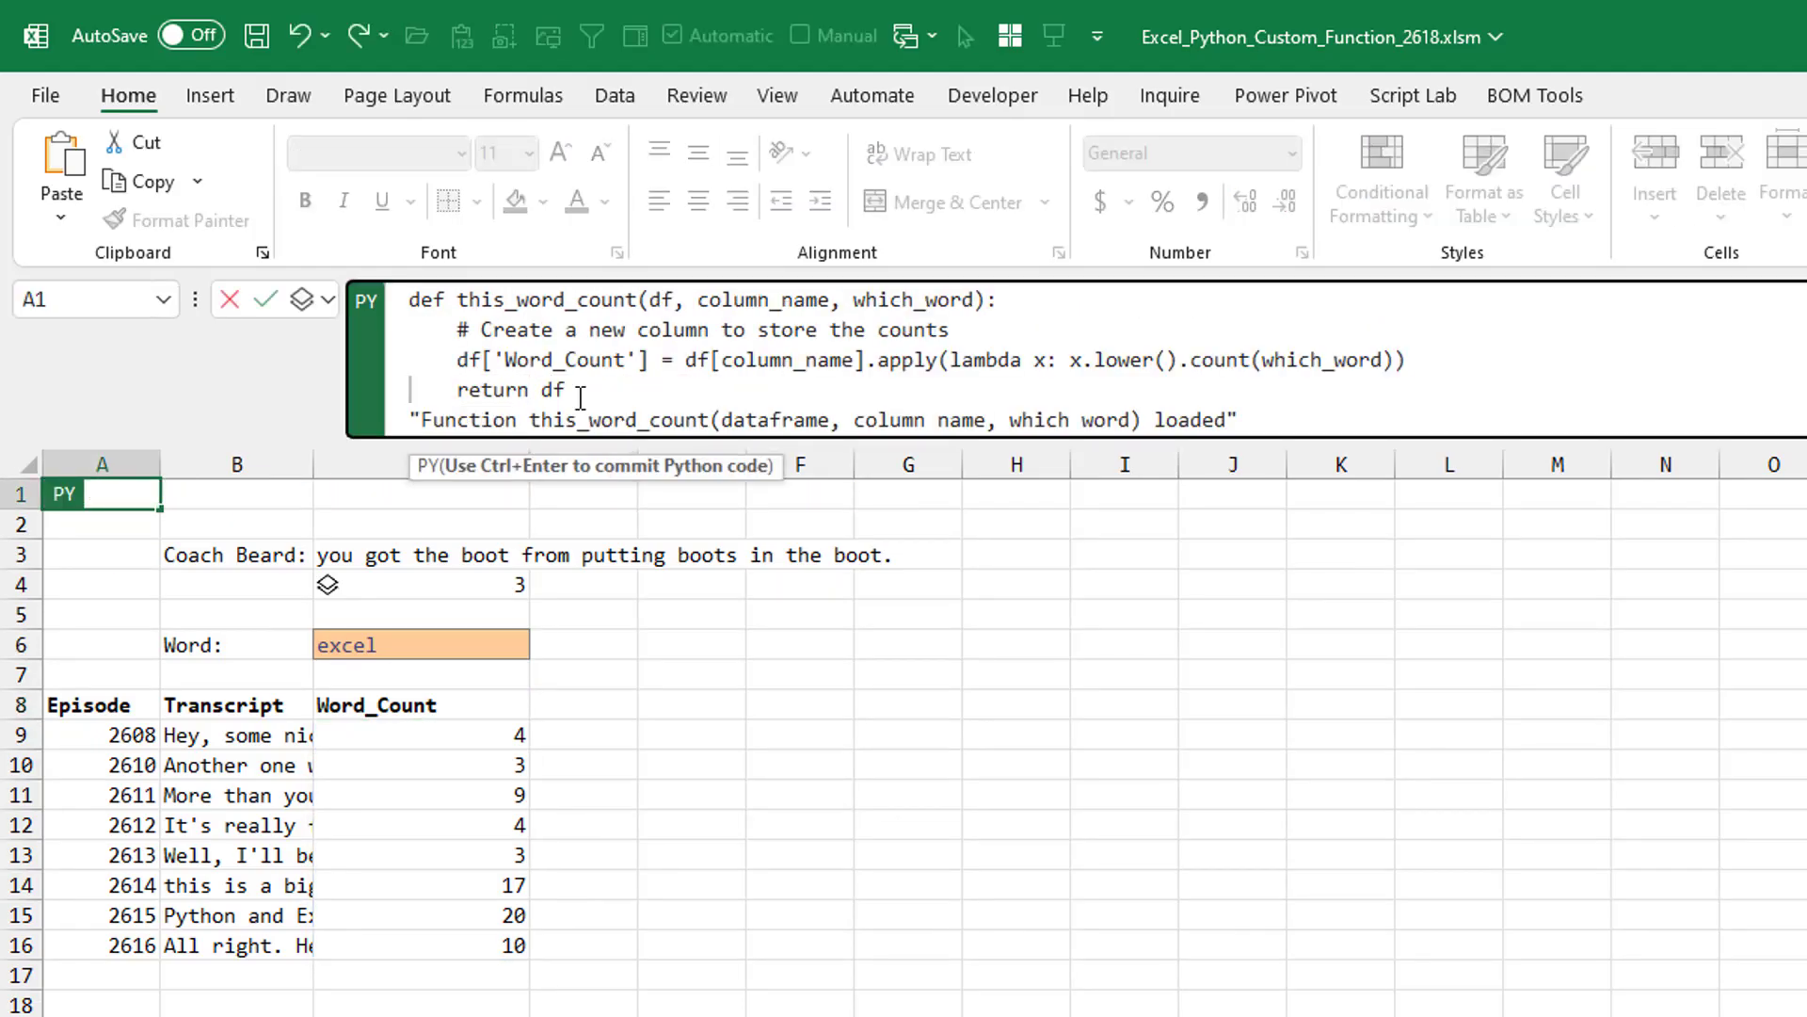
key("ctrl+Return")
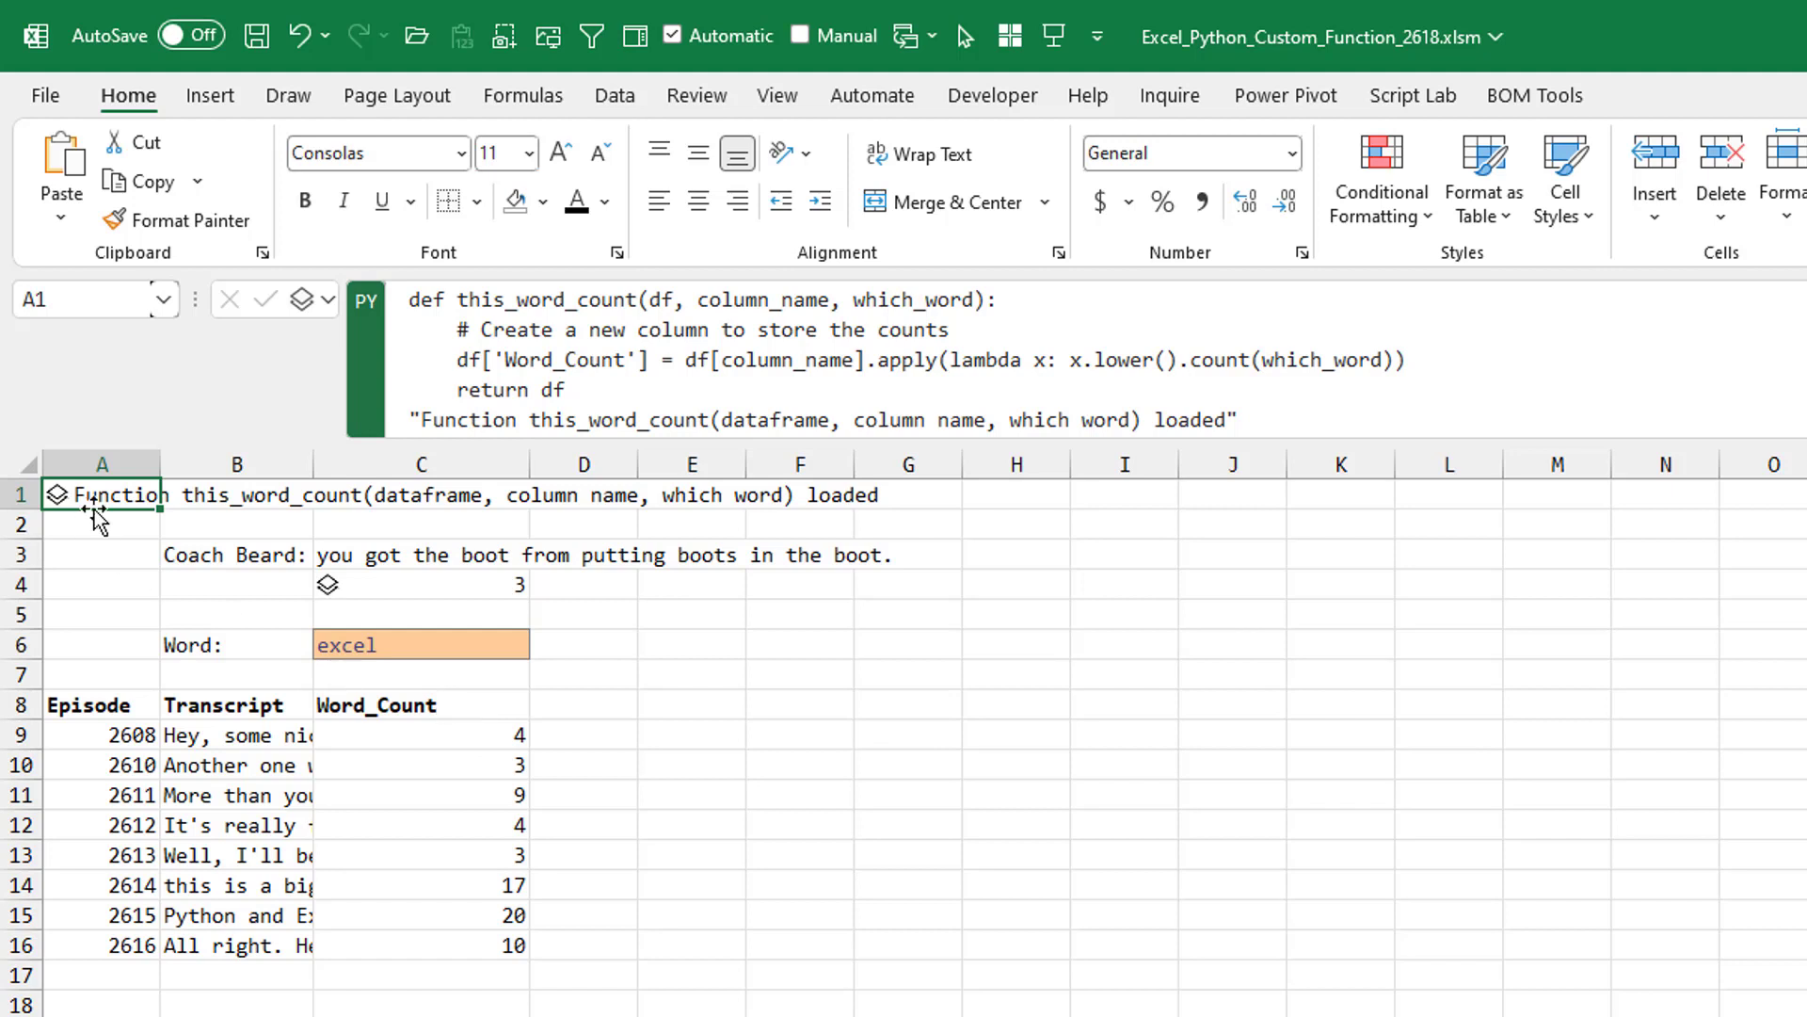
left_click(370, 707)
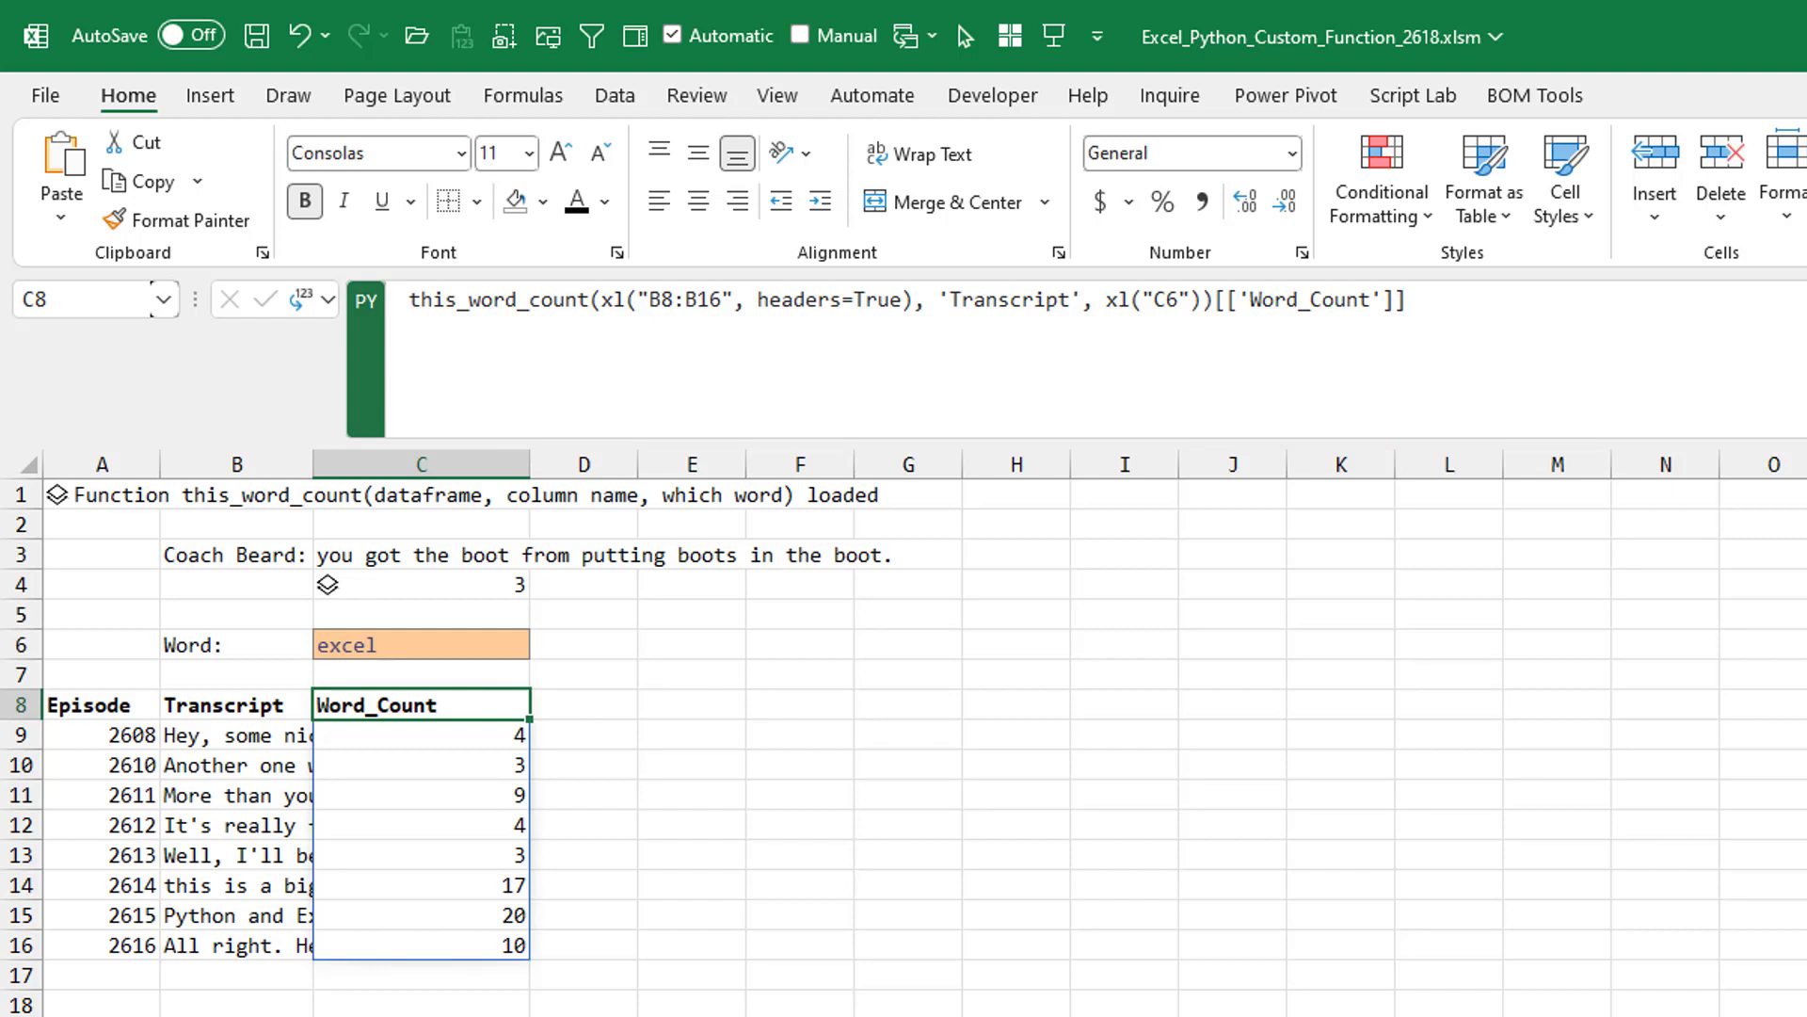
- On the Lambda sheet, select the A16:H17 calculation and close the Diagnostics pane
left_click(937, 1016)
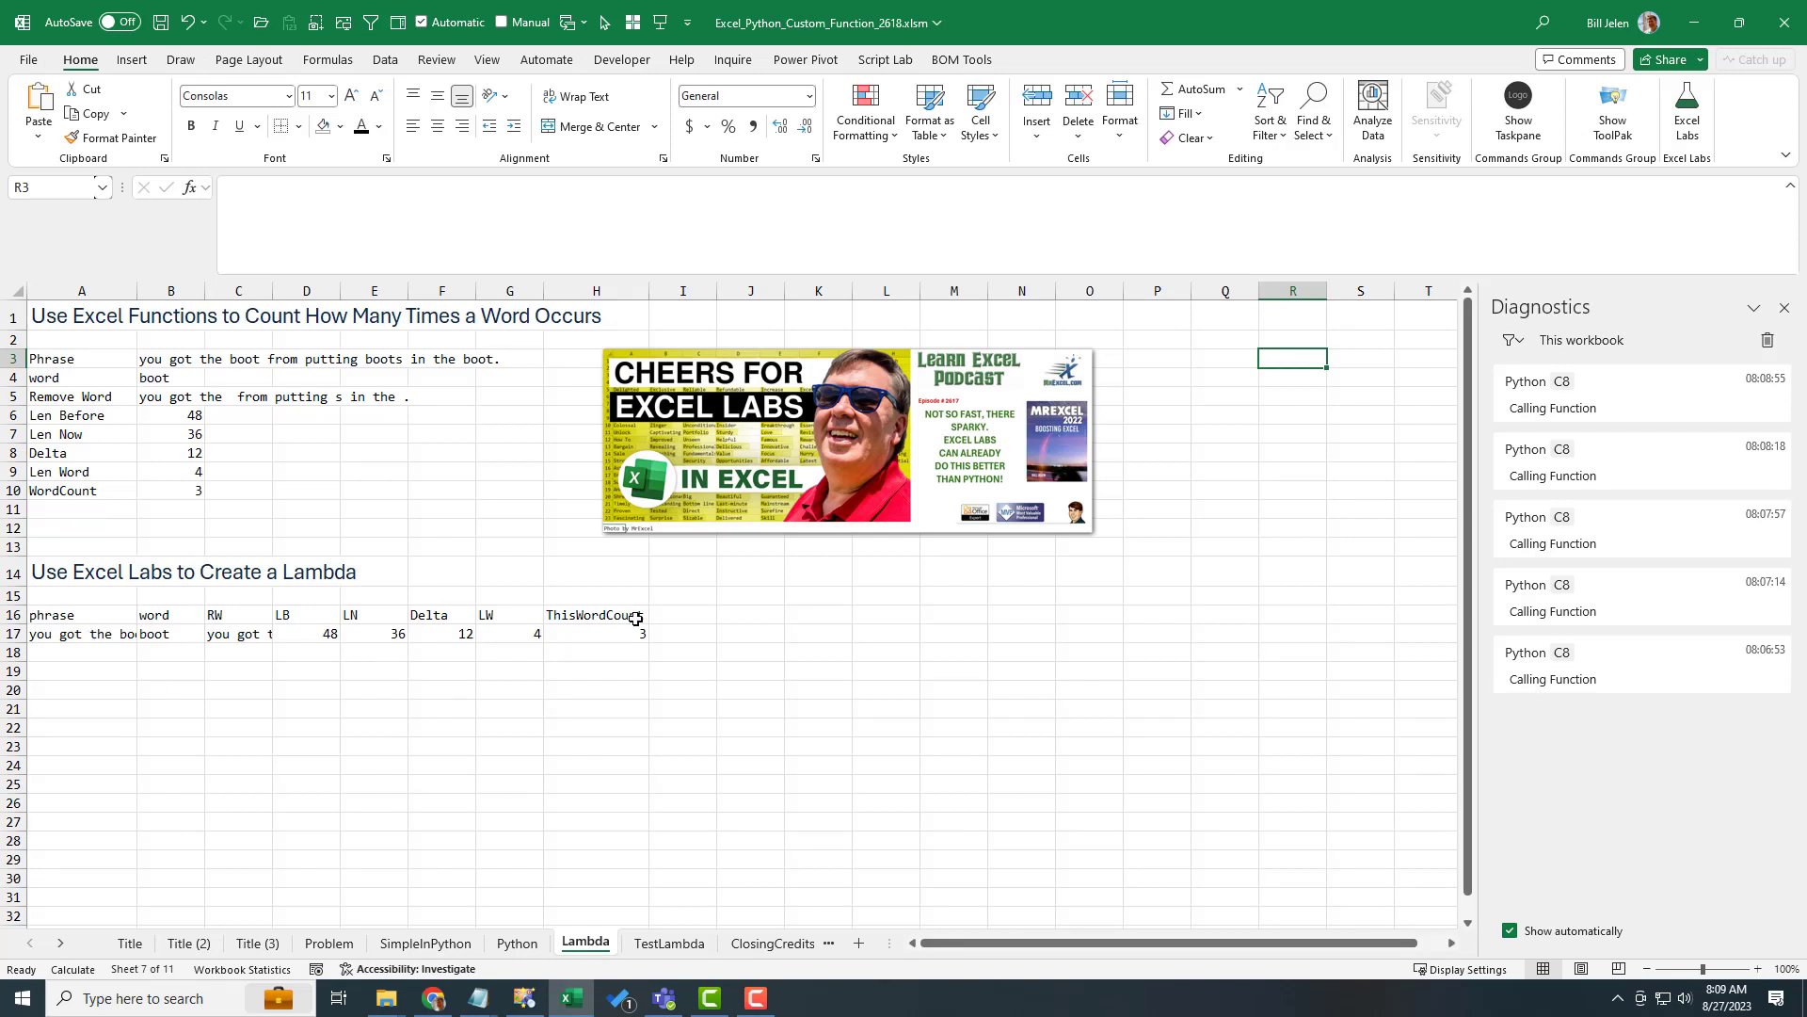
left_click_drag(64, 614, 580, 631)
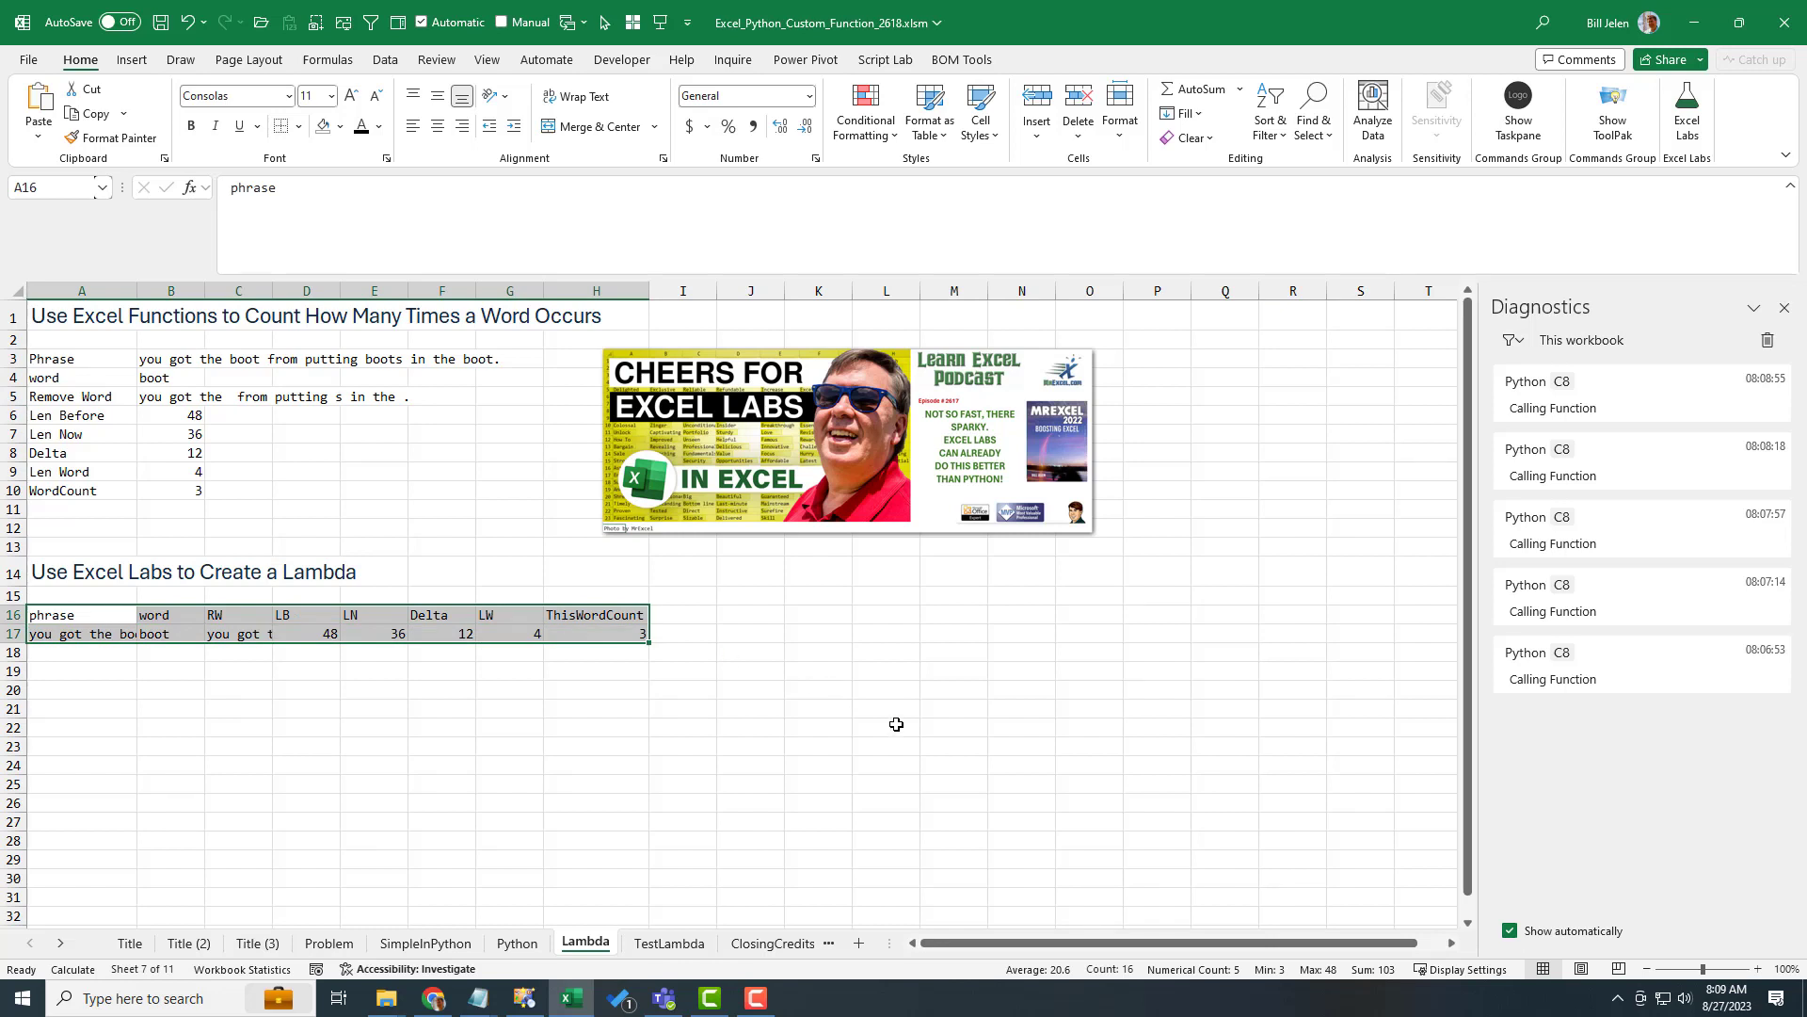
left_click(1786, 312)
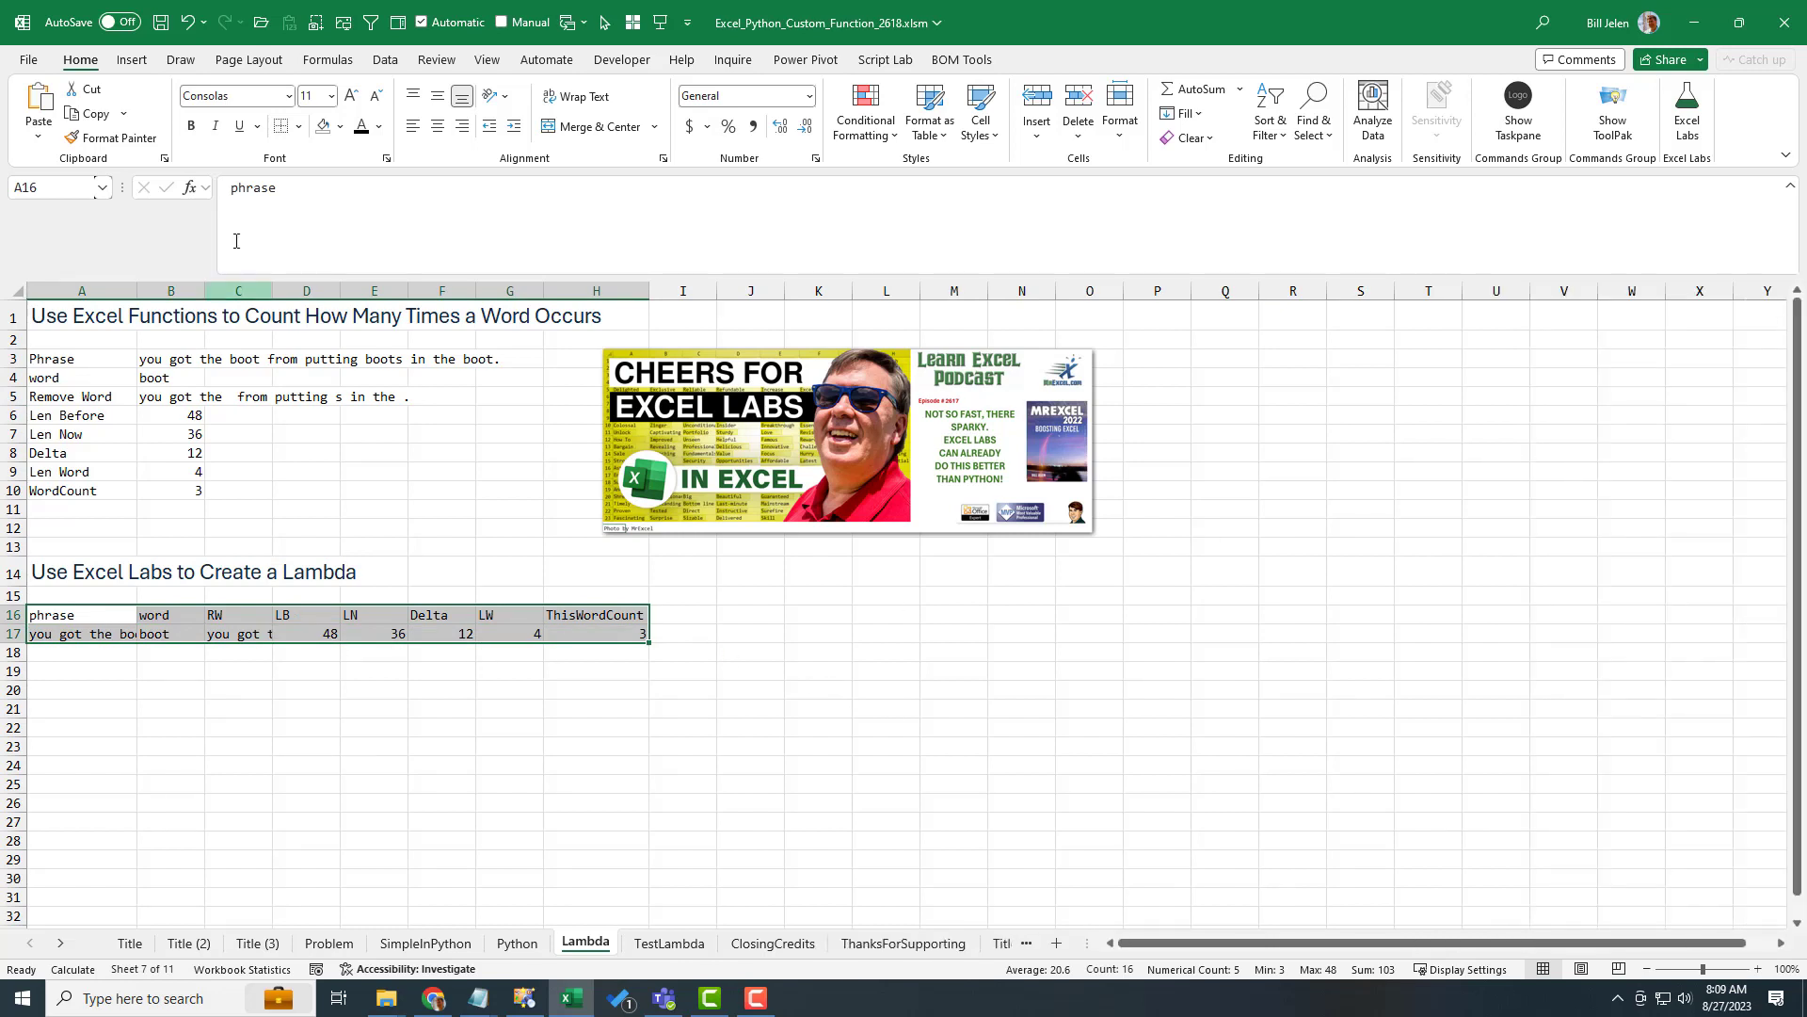
- Open the Excel Labs advanced formula environment from the Home ribbon
left_click(132, 64)
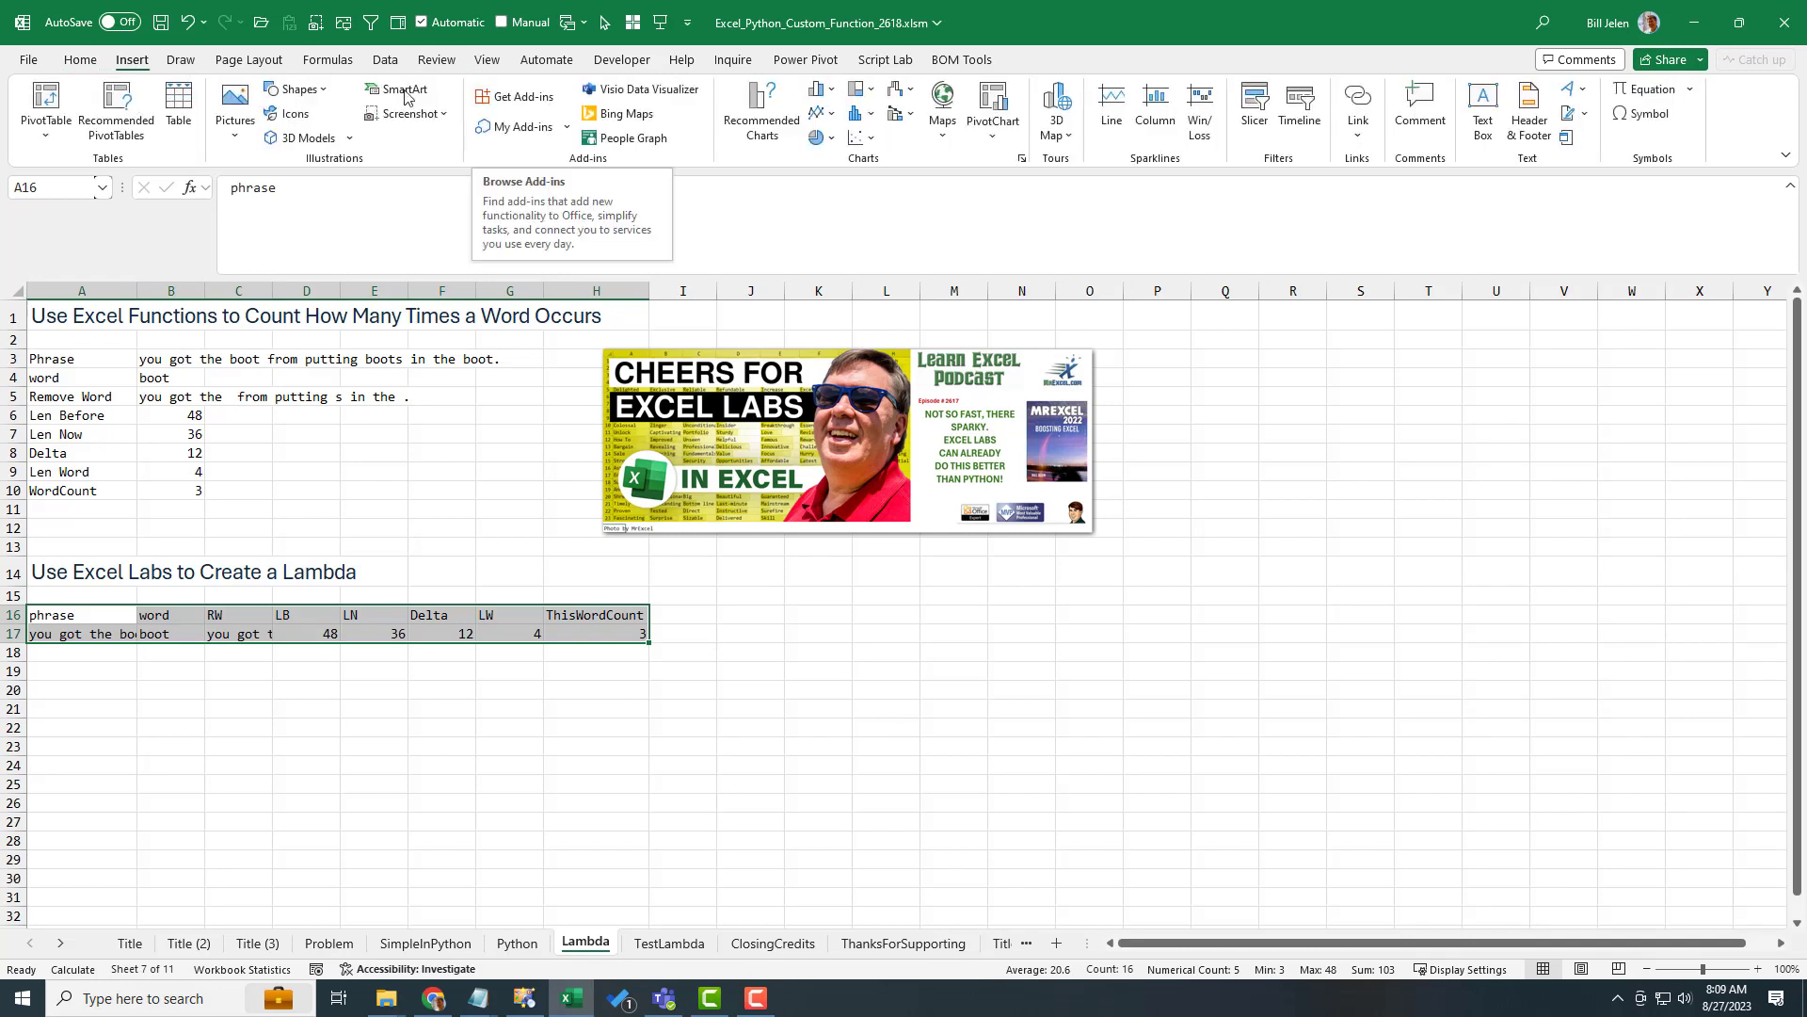
left_click(80, 59)
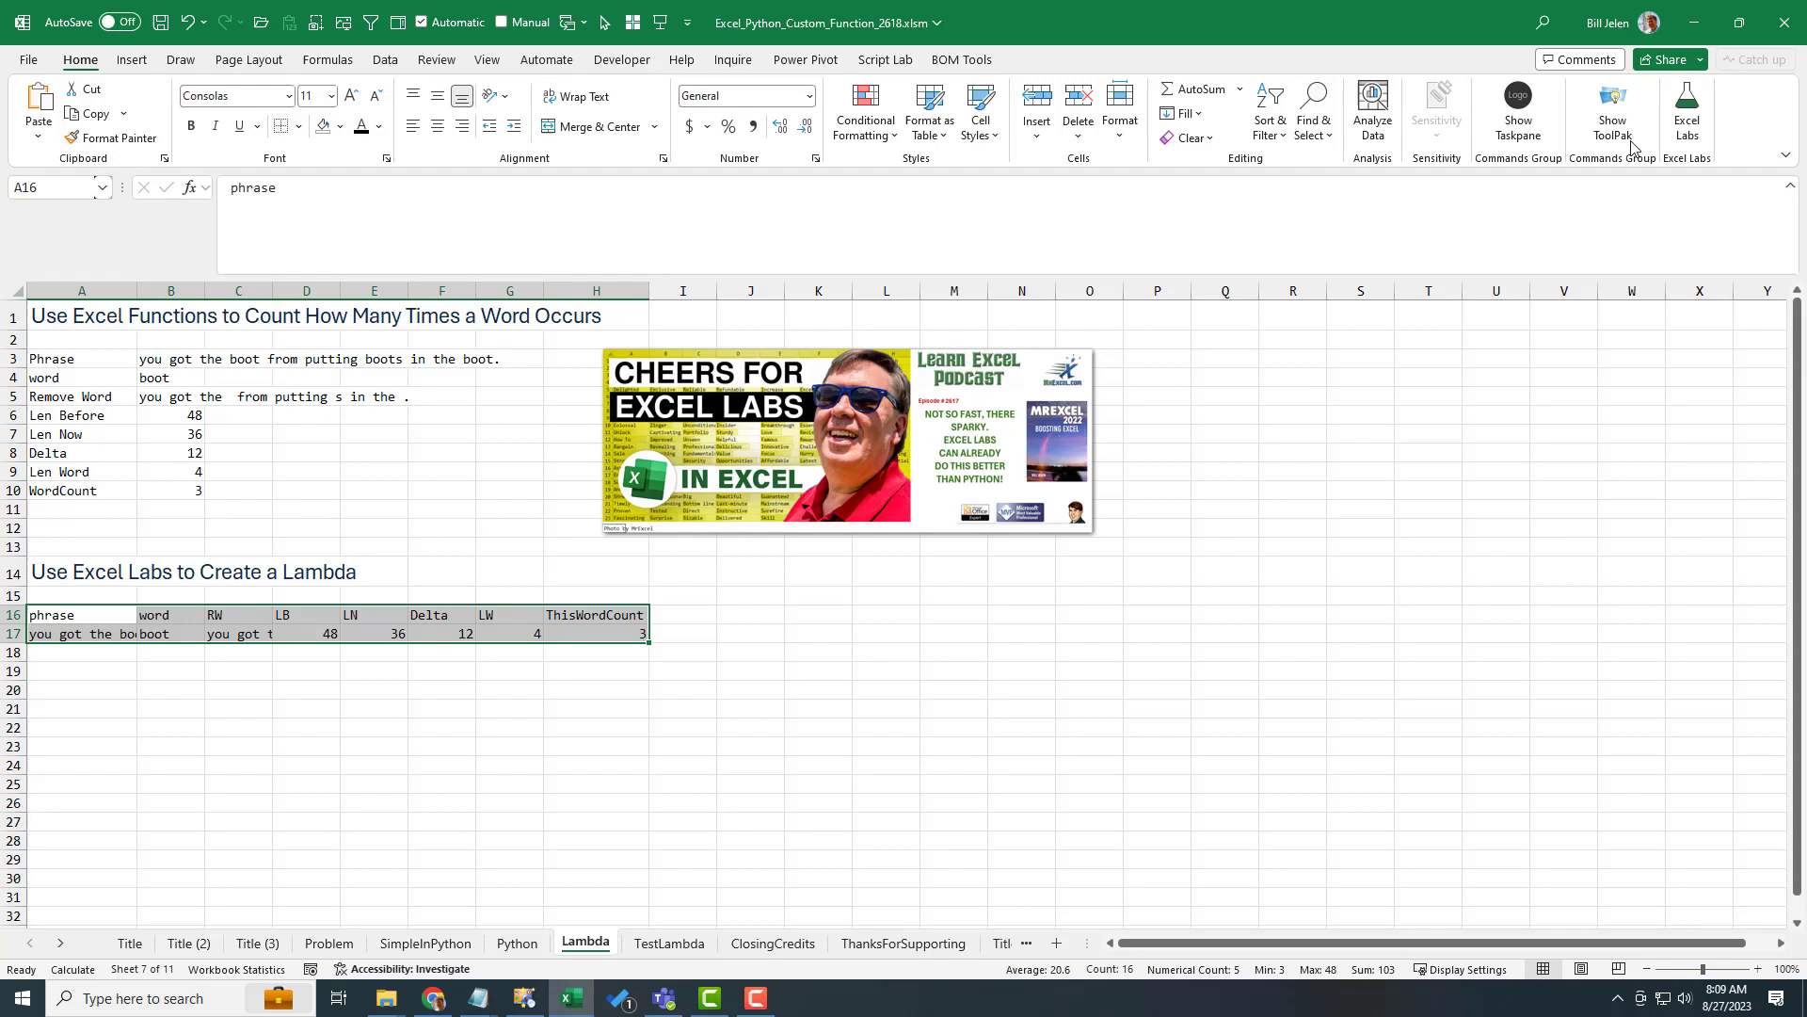
left_click(1687, 111)
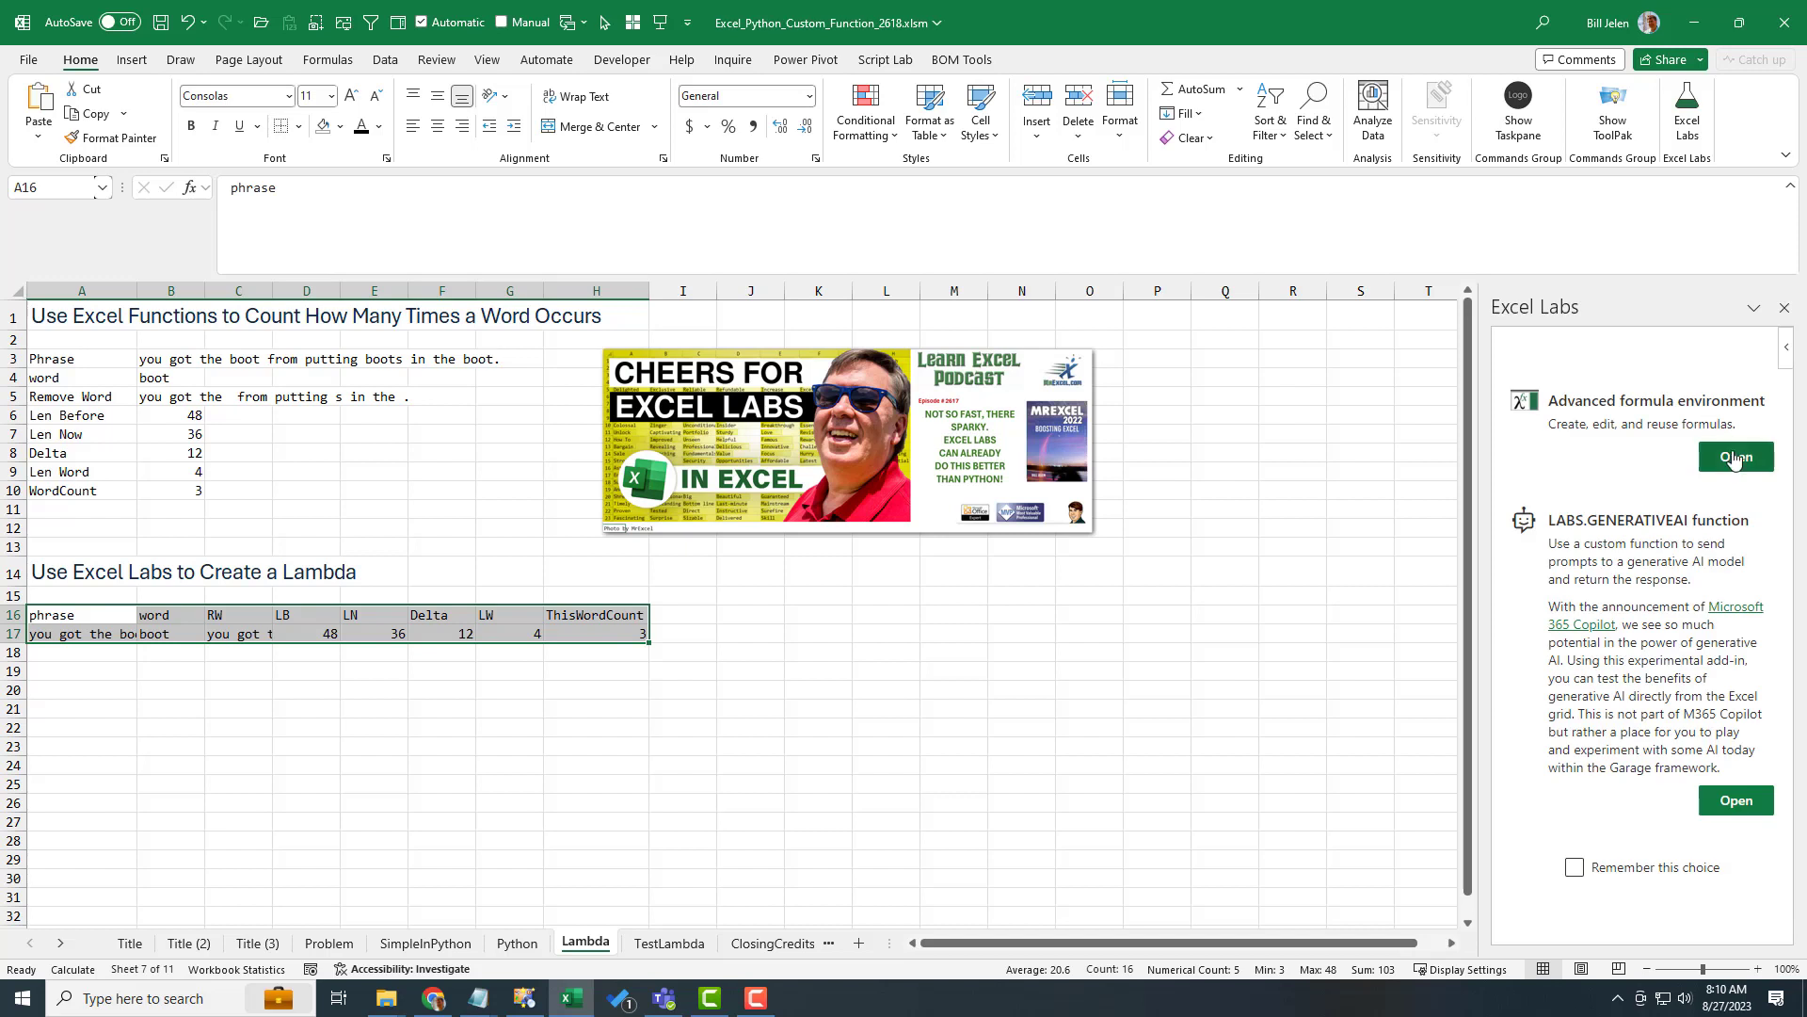
left_click(1735, 458)
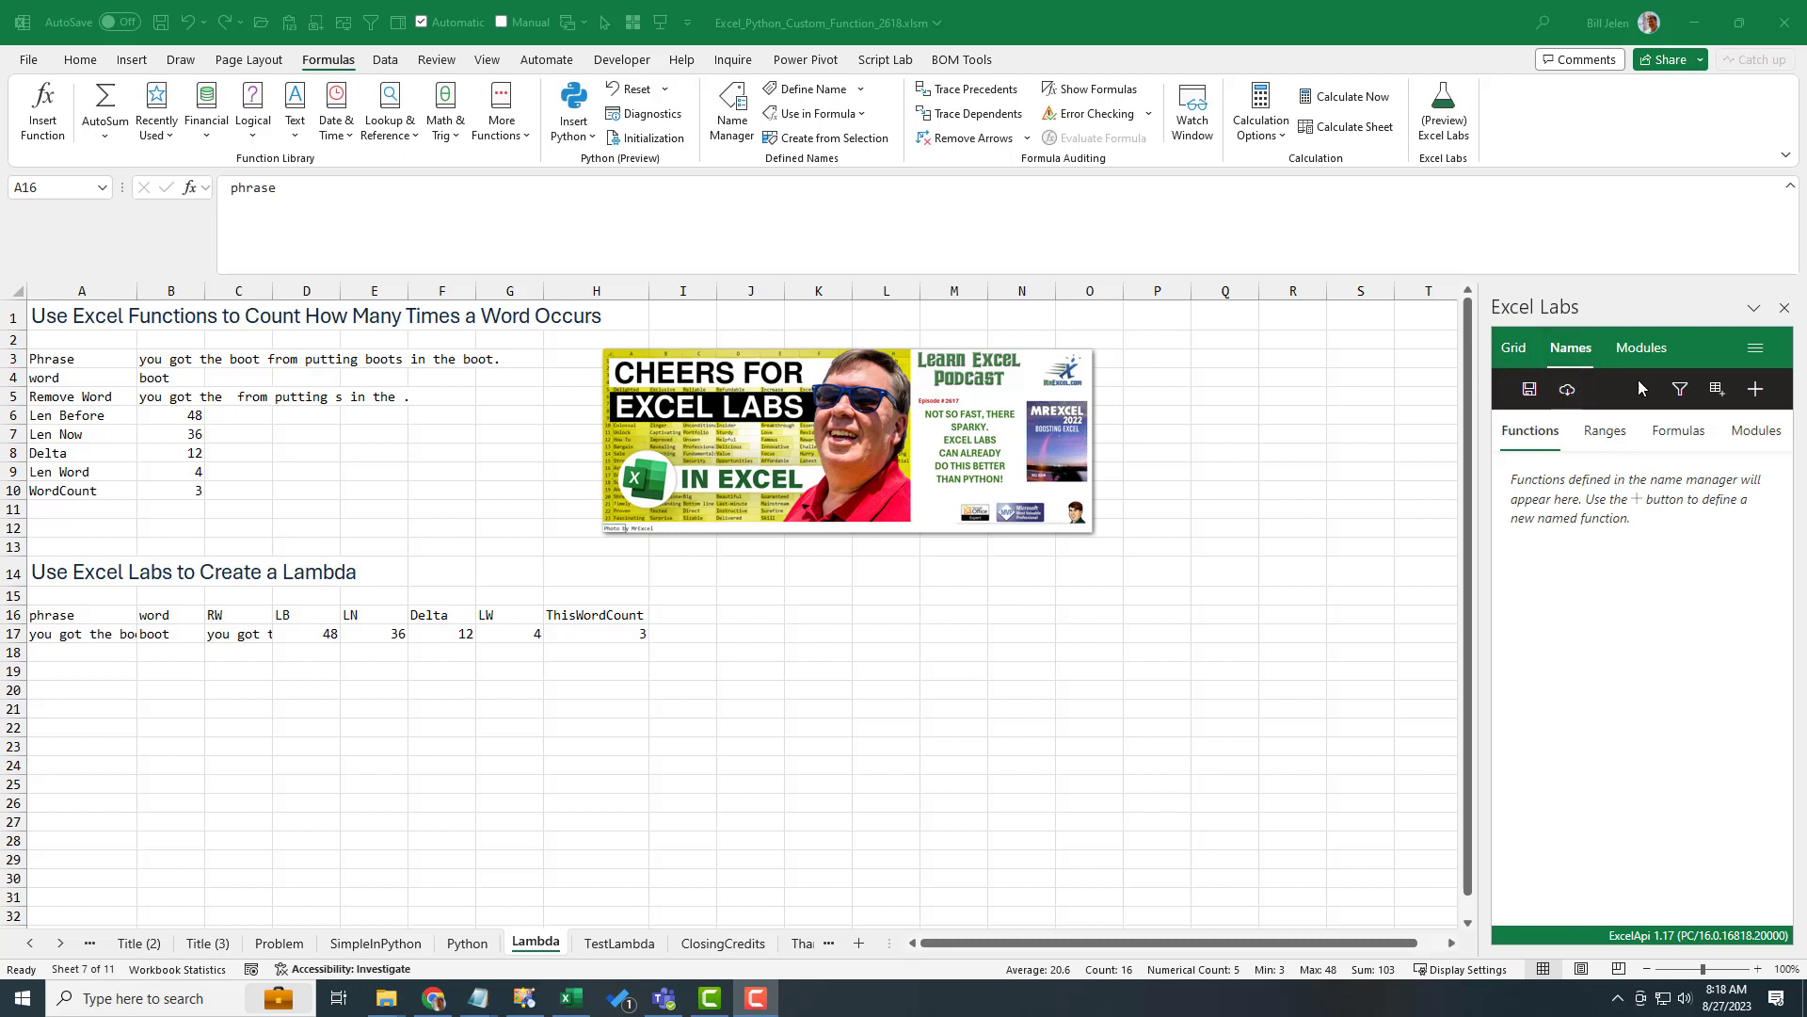
- Create the ThisWordCount(phrase, word) LAMBDA from the A16:H17 grid range in Excel Labs
left_click(1716, 390)
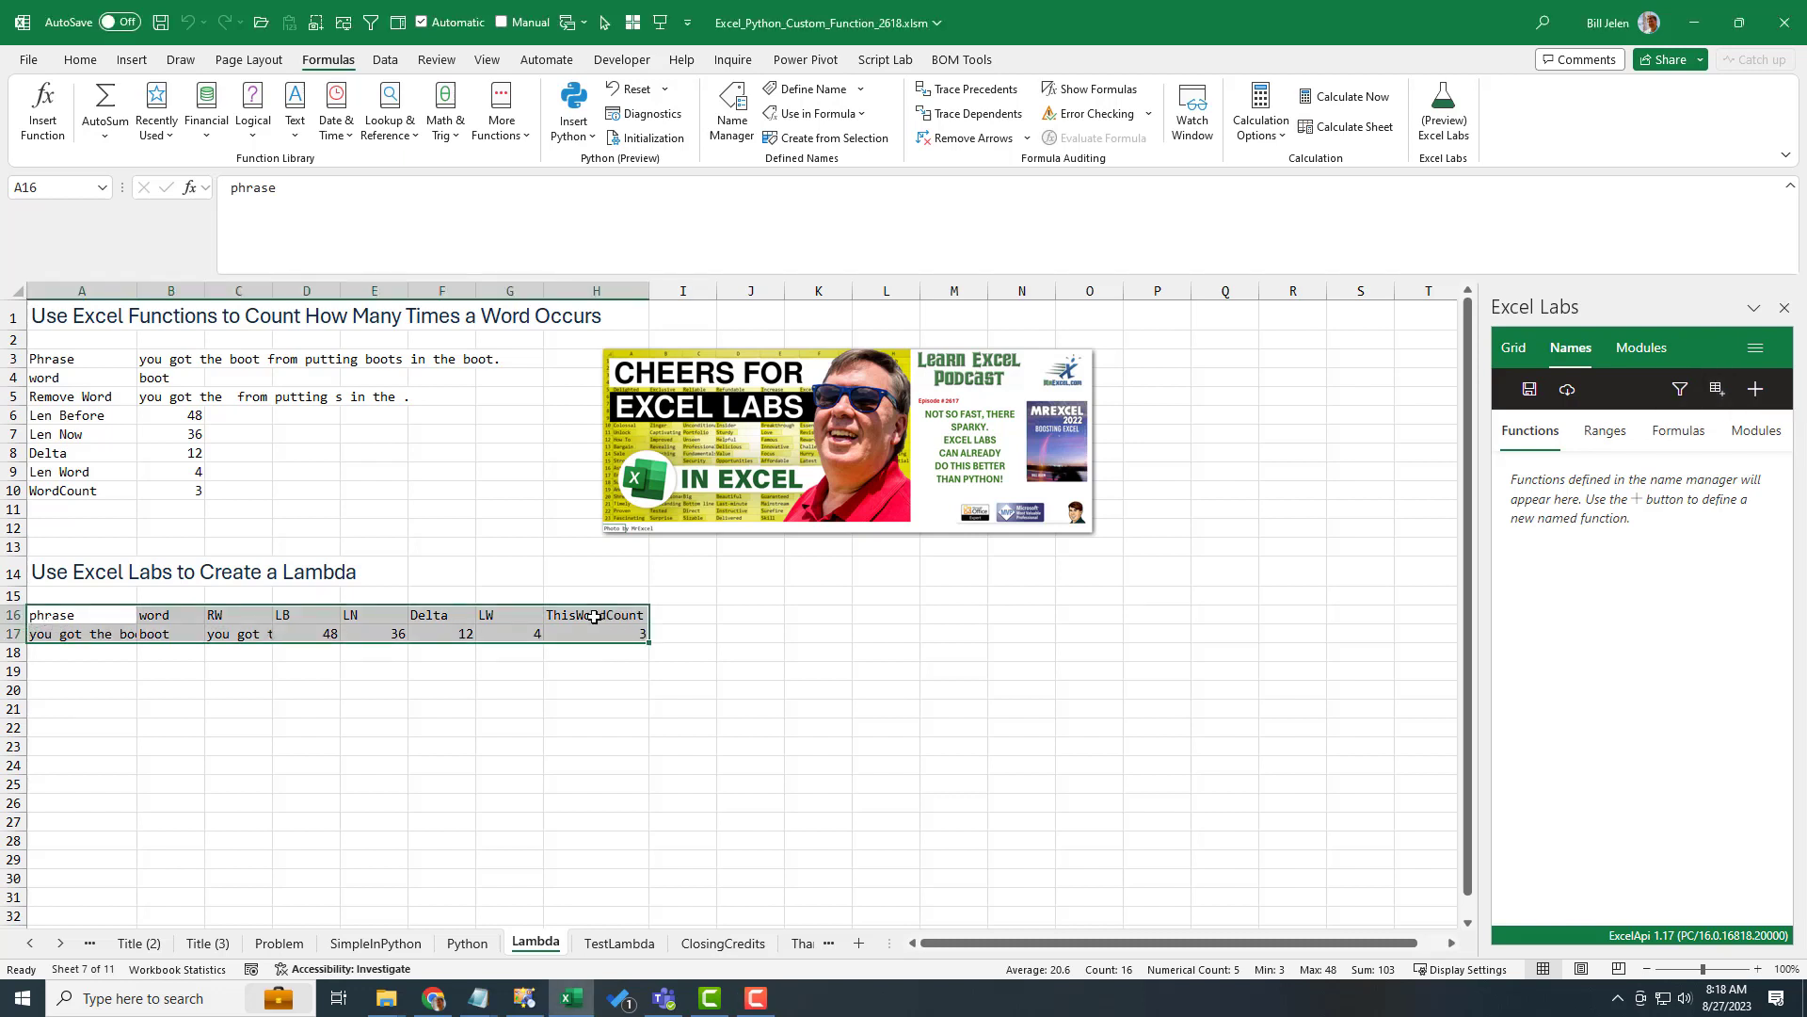
left_click(1717, 389)
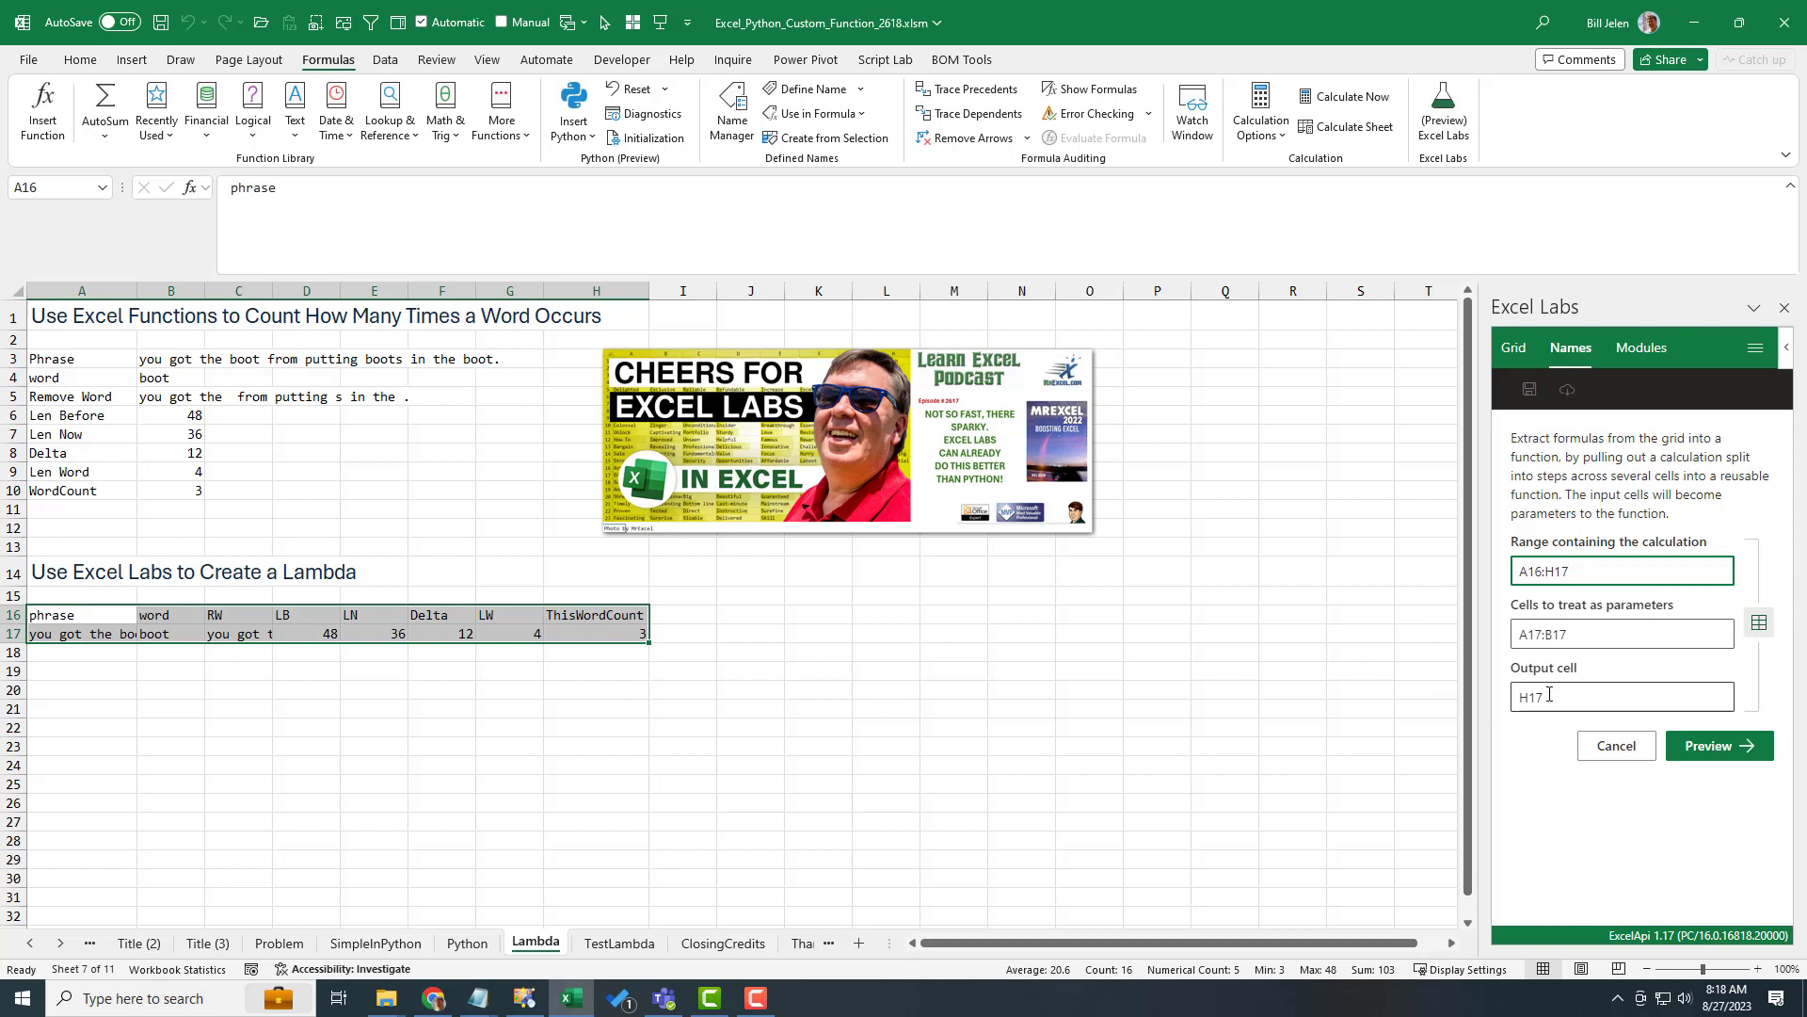
left_click(1715, 746)
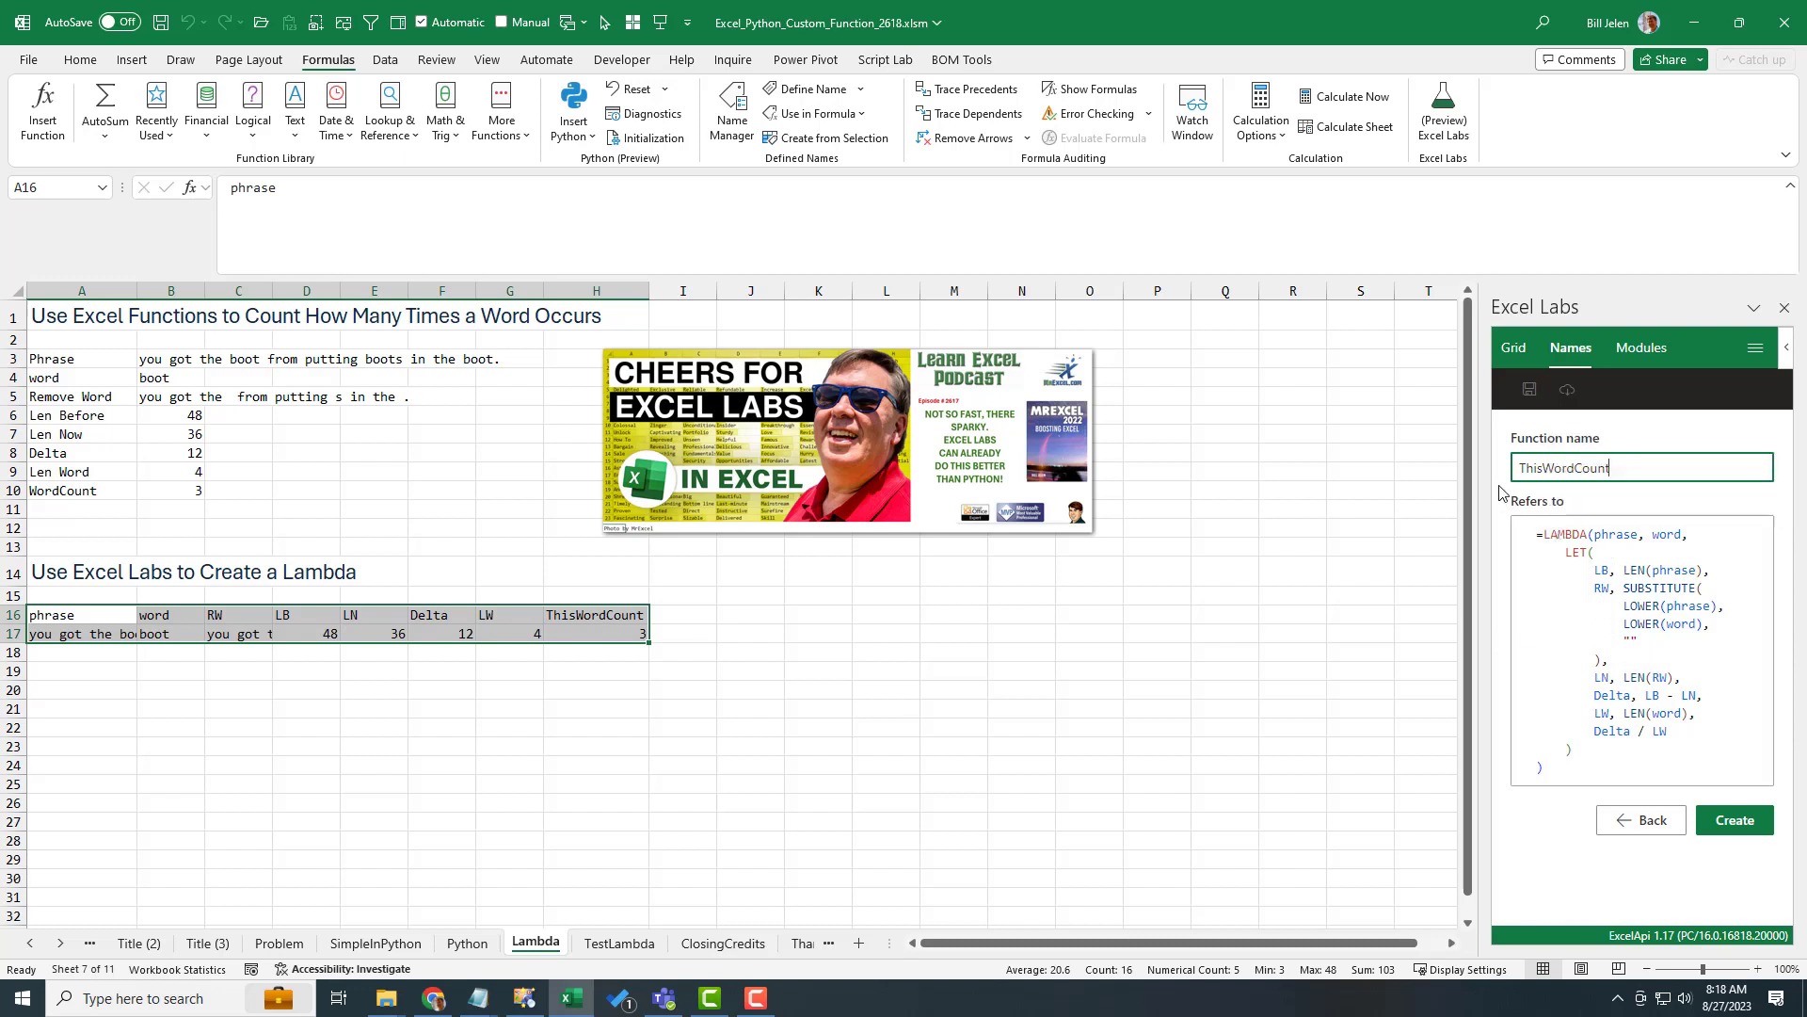
left_click(1733, 820)
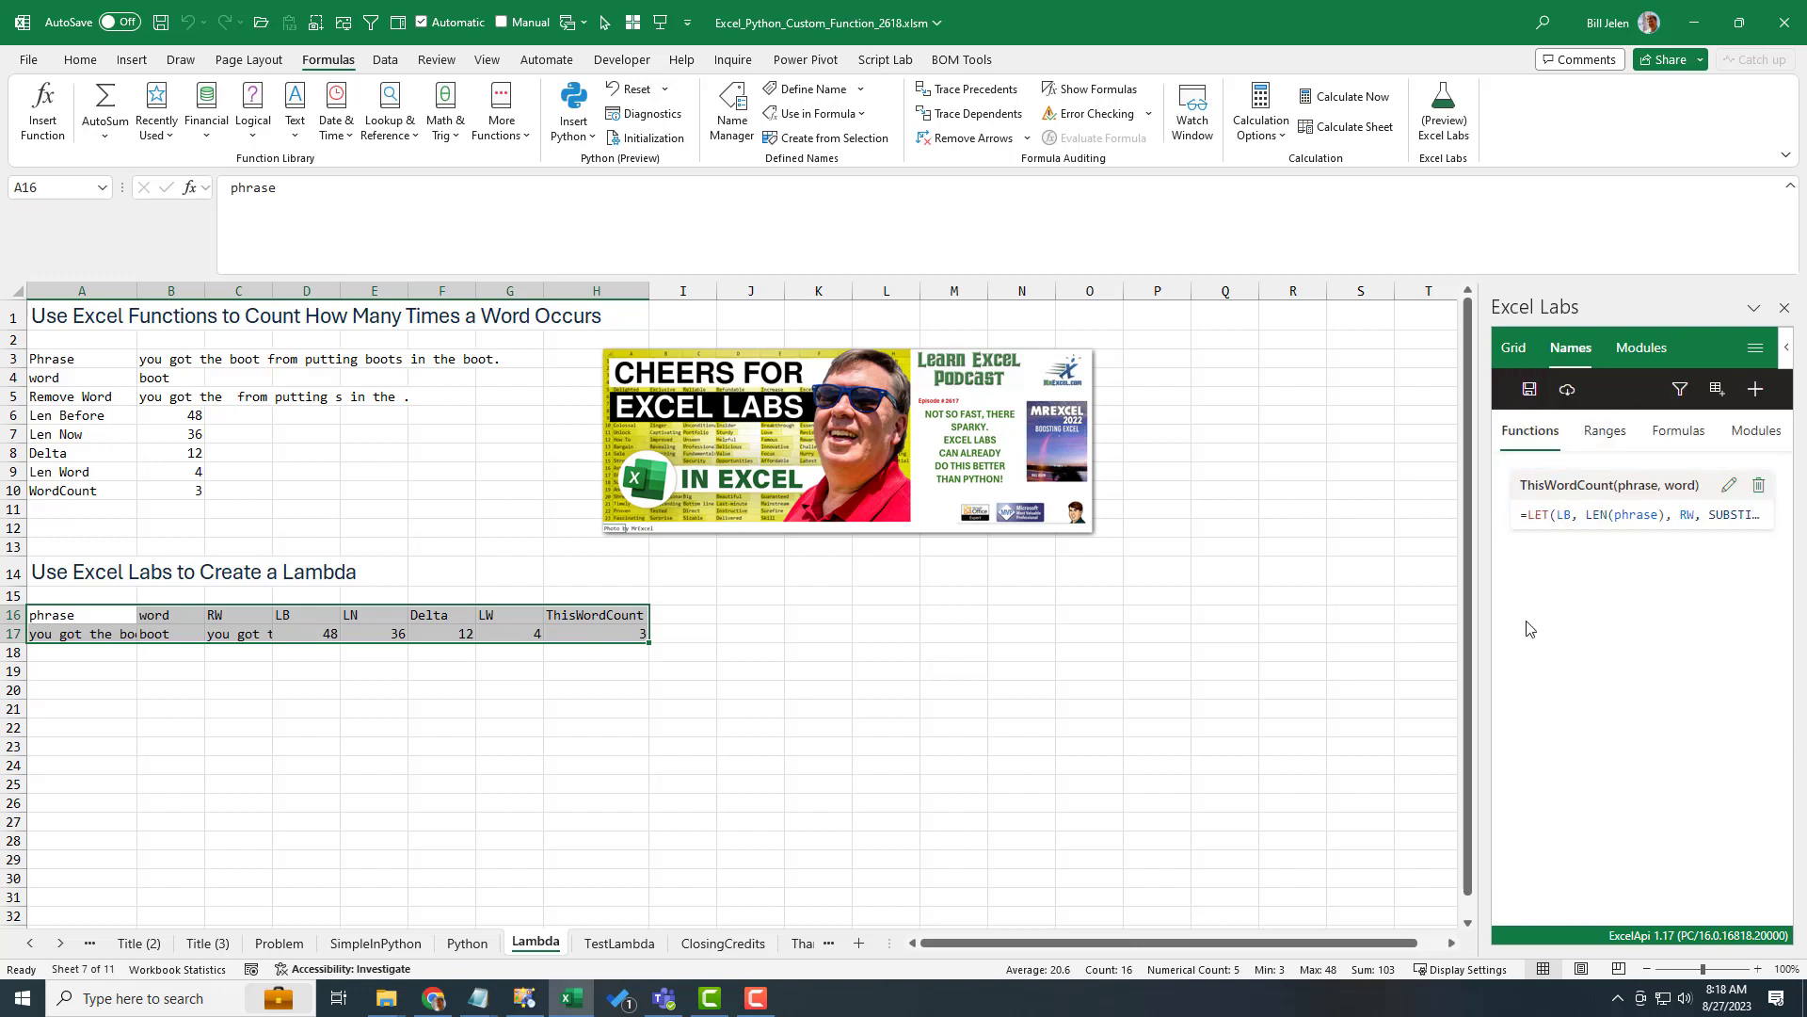
- Check the ThisWordCount definition in Name Manager
left_click(731, 111)
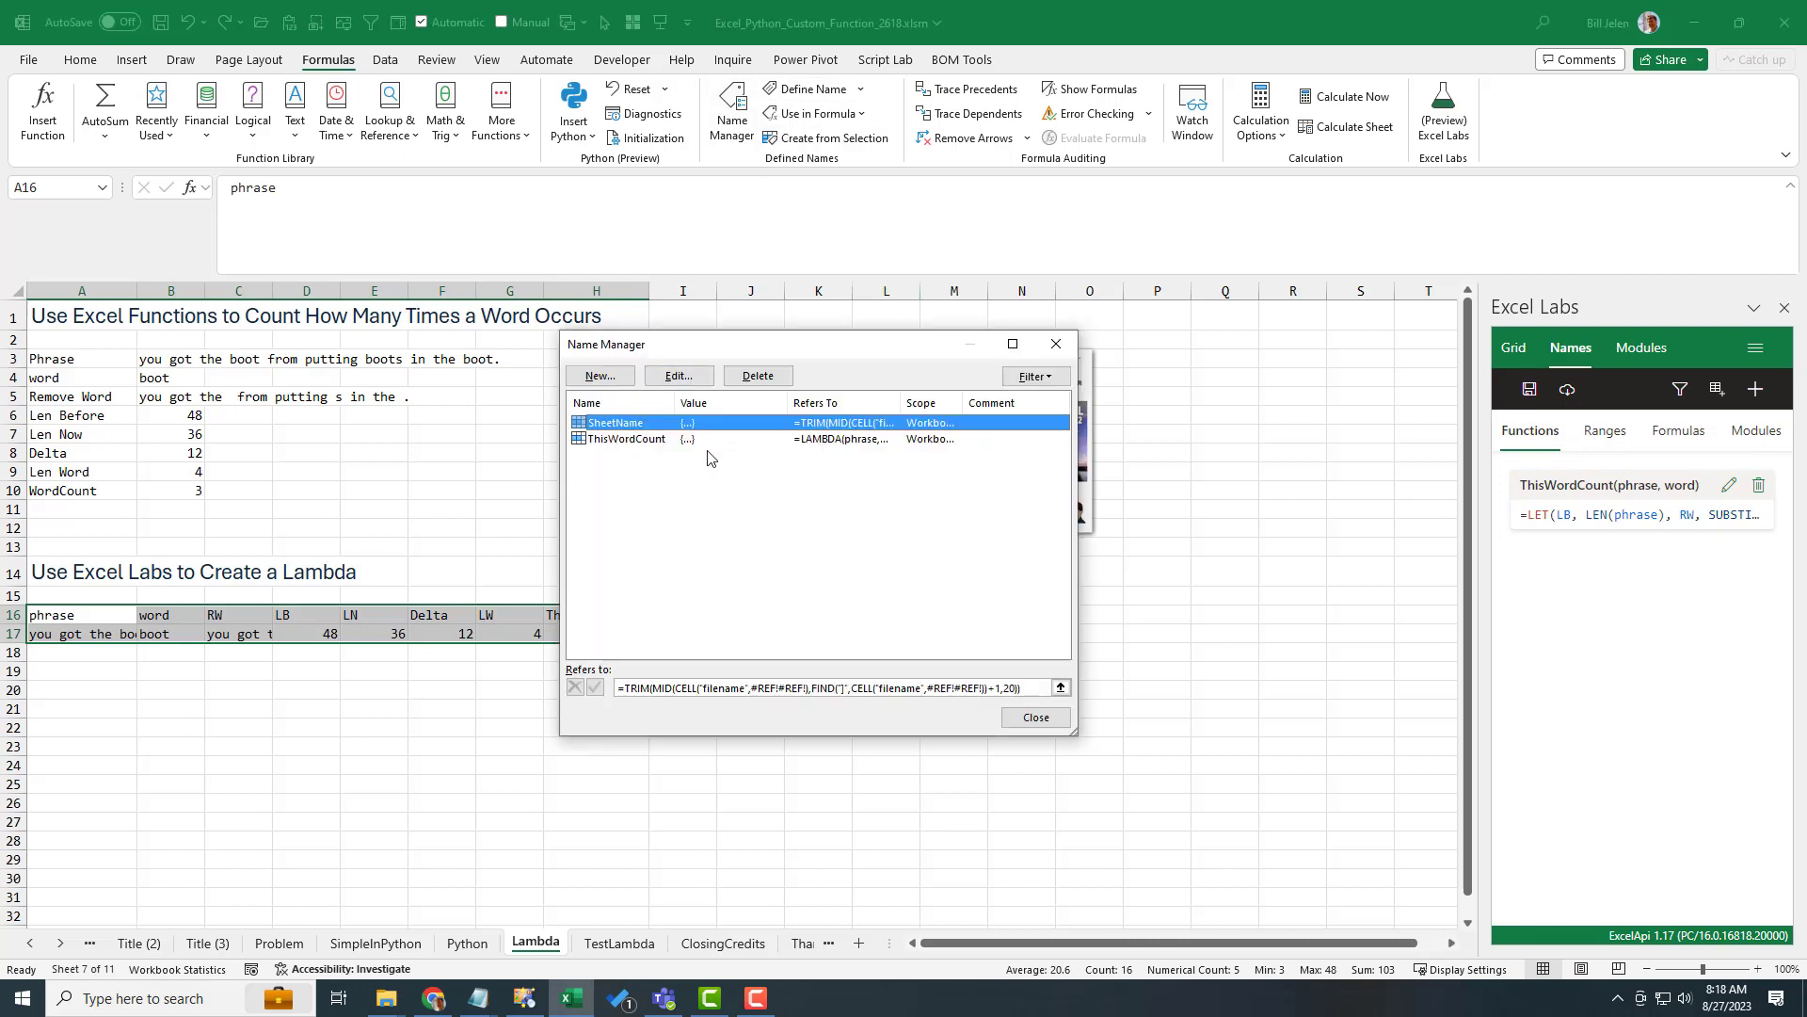
left_click(647, 439)
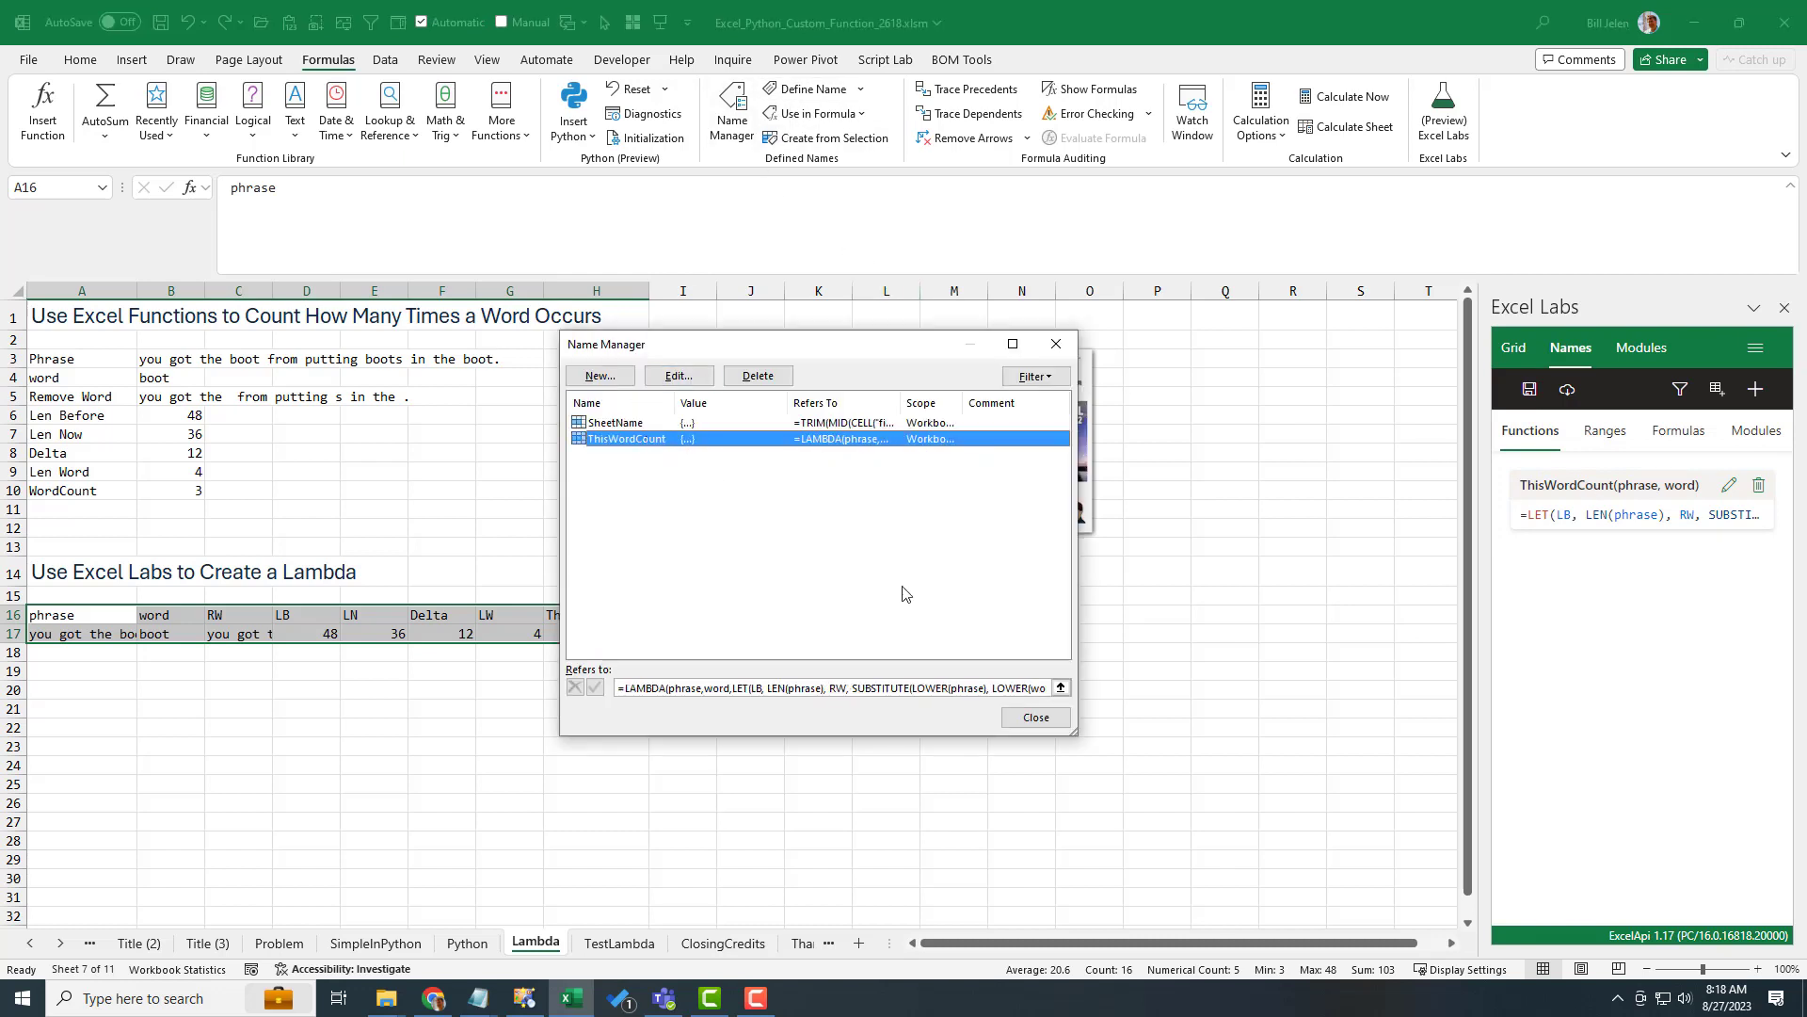
left_click(1035, 717)
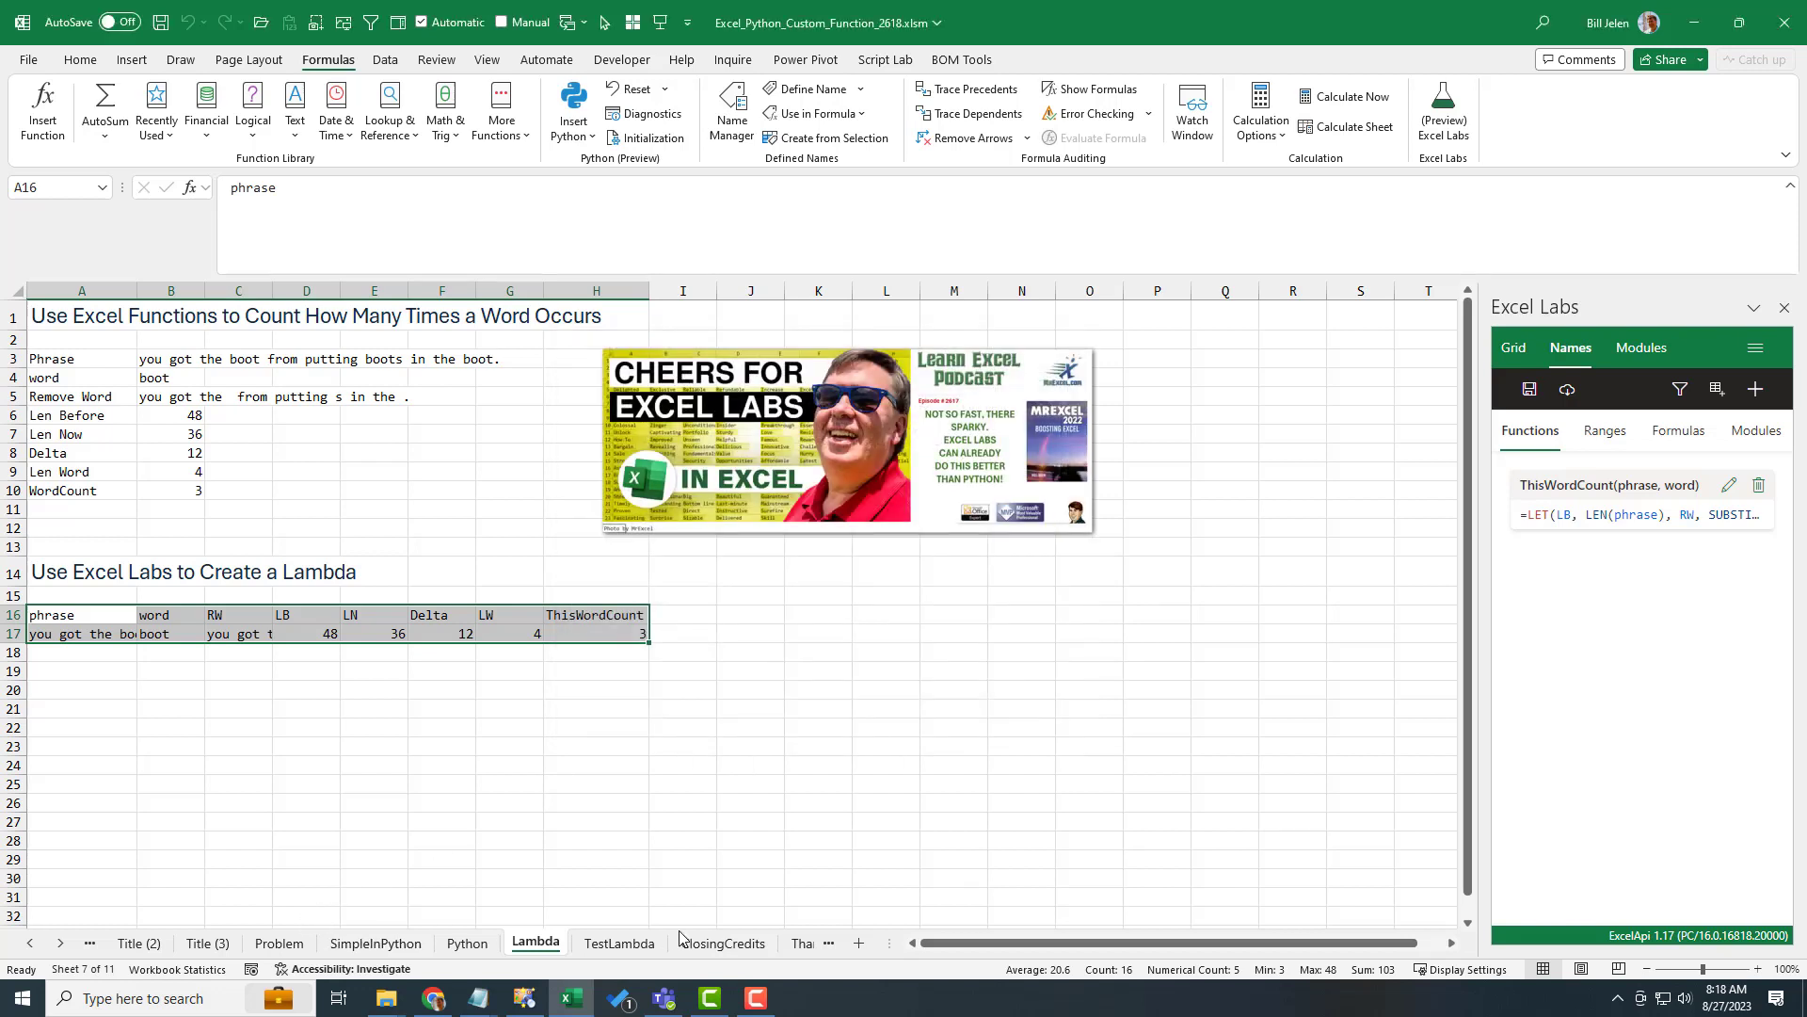
- On TestLambda, enter =ThisWordCount(B6,$B$2) in C6 and fill it down through C13
left_click(619, 942)
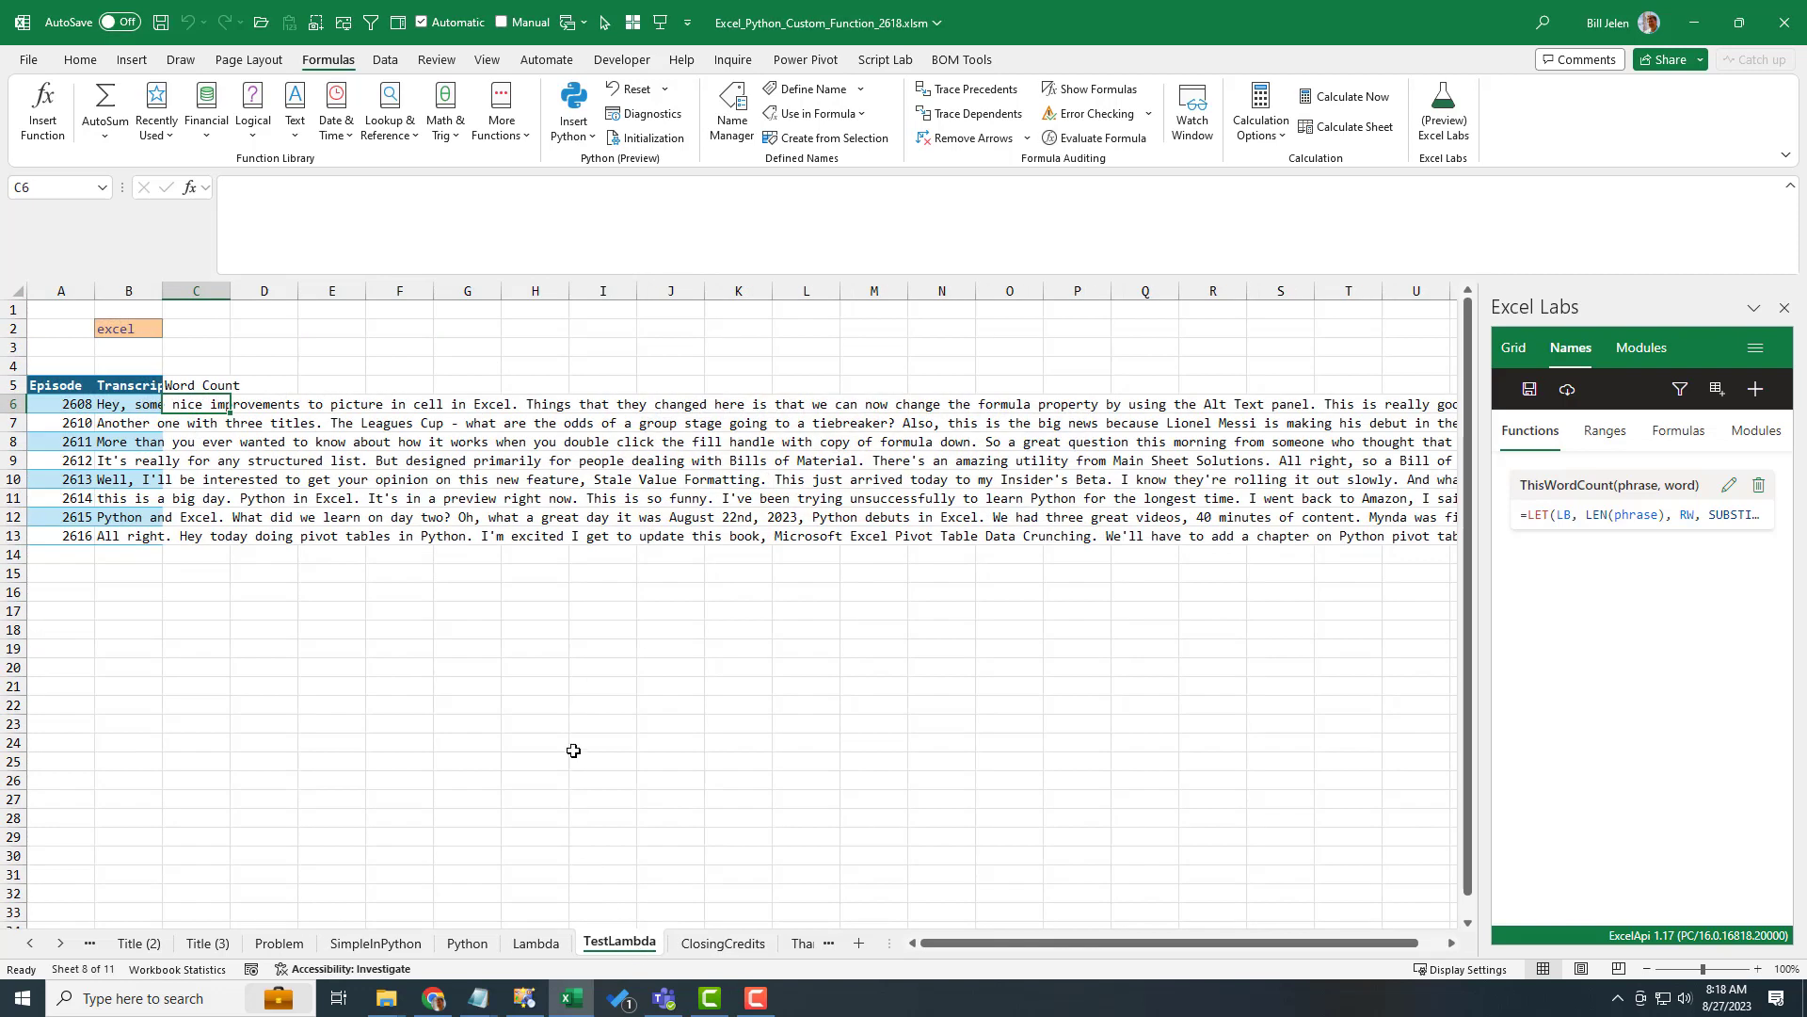
type("=this")
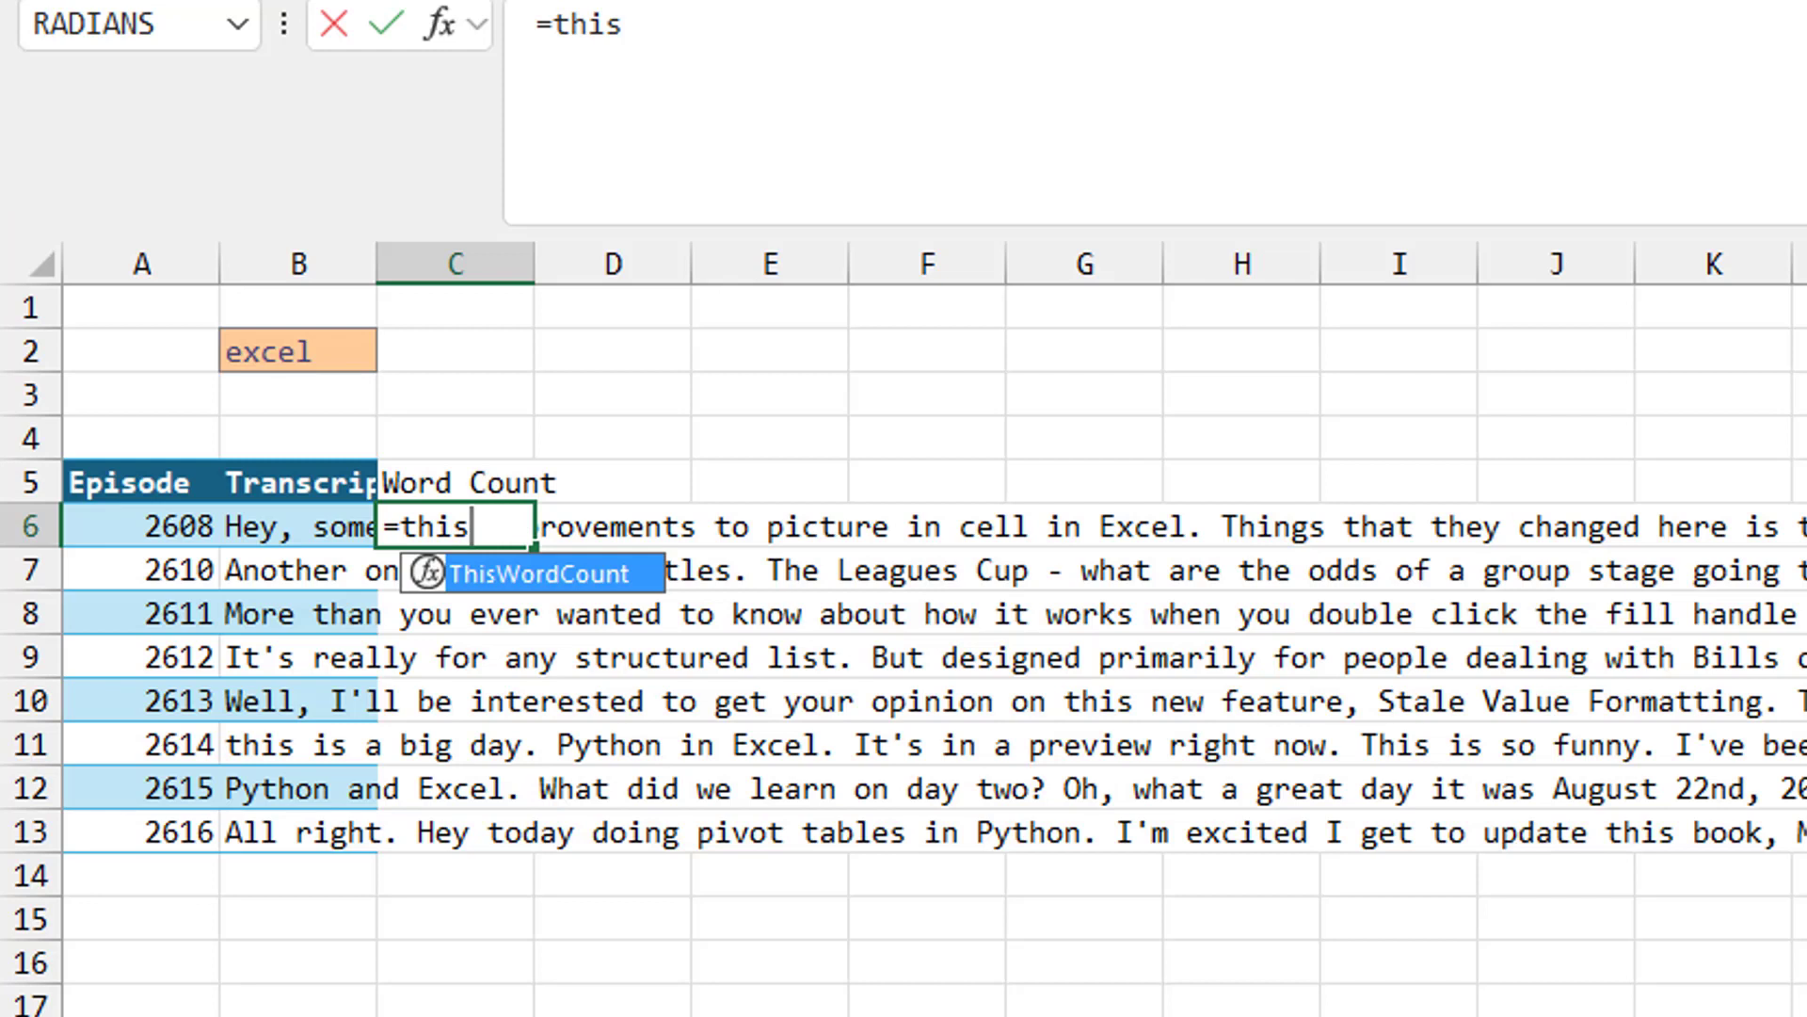
key("Tab")
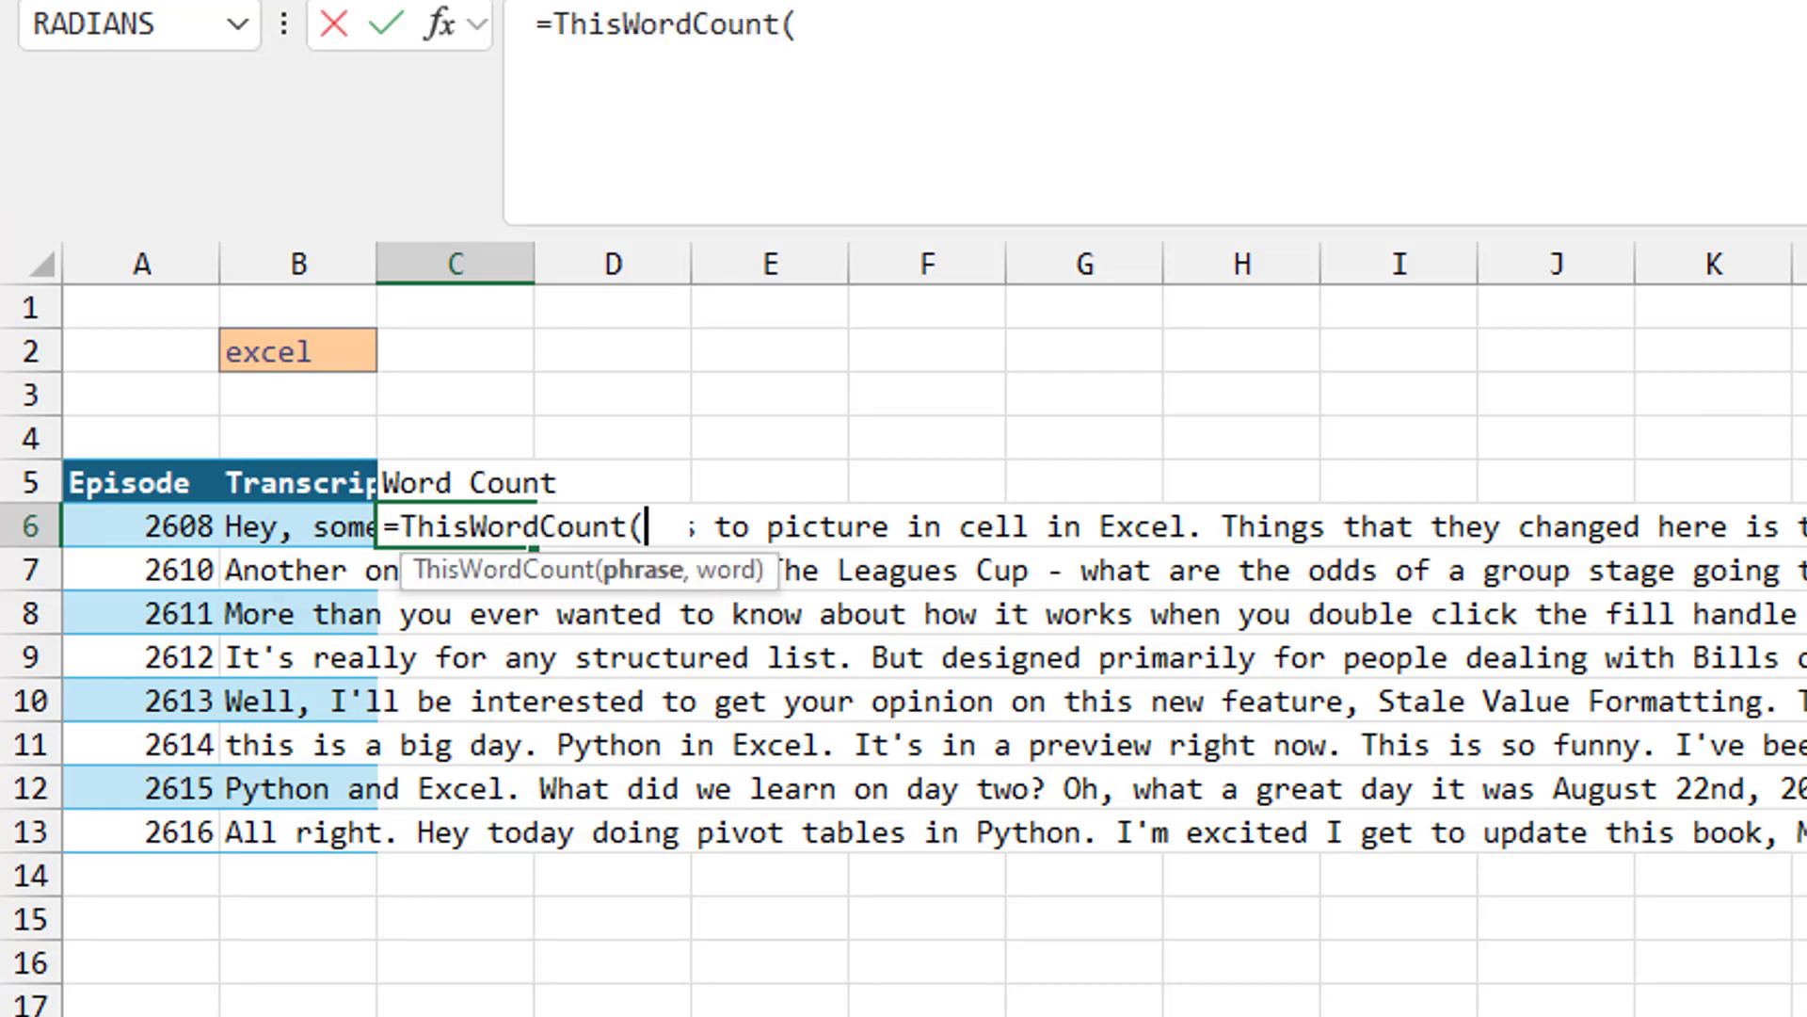
key("Left")
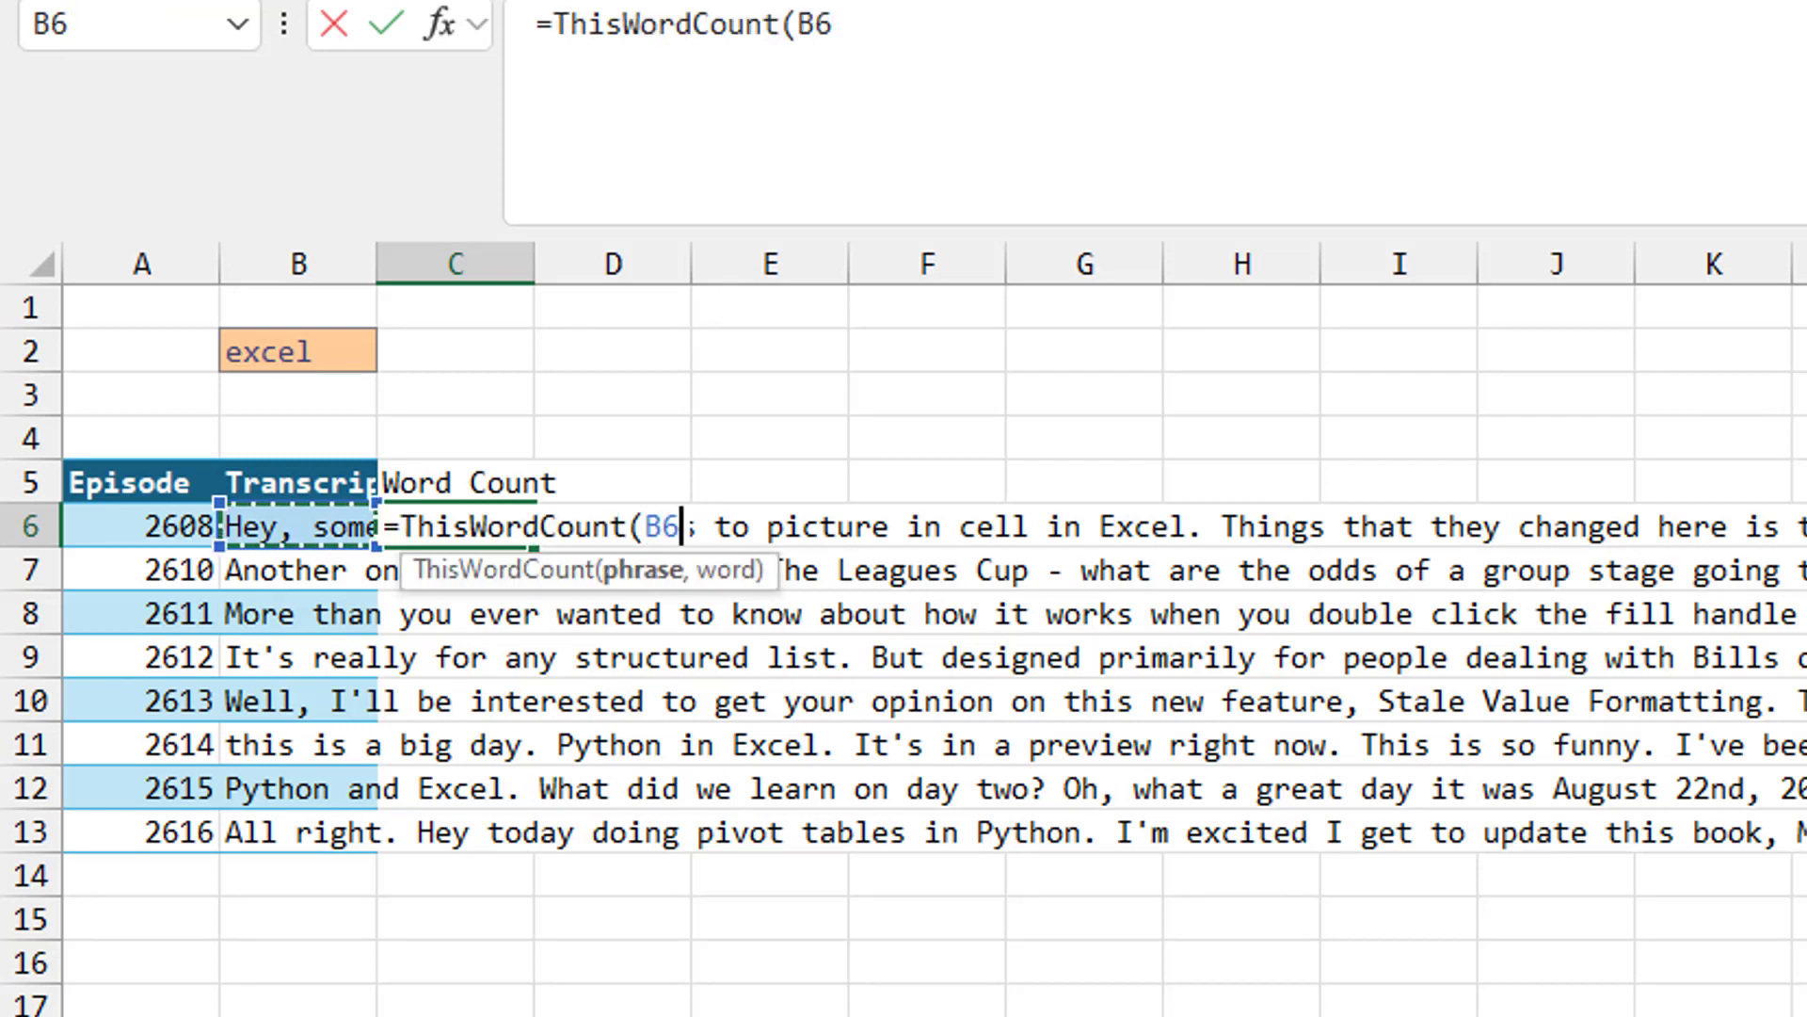
type(",")
key("Up")
key("Up")
key("Left")
key("Up")
key("Up")
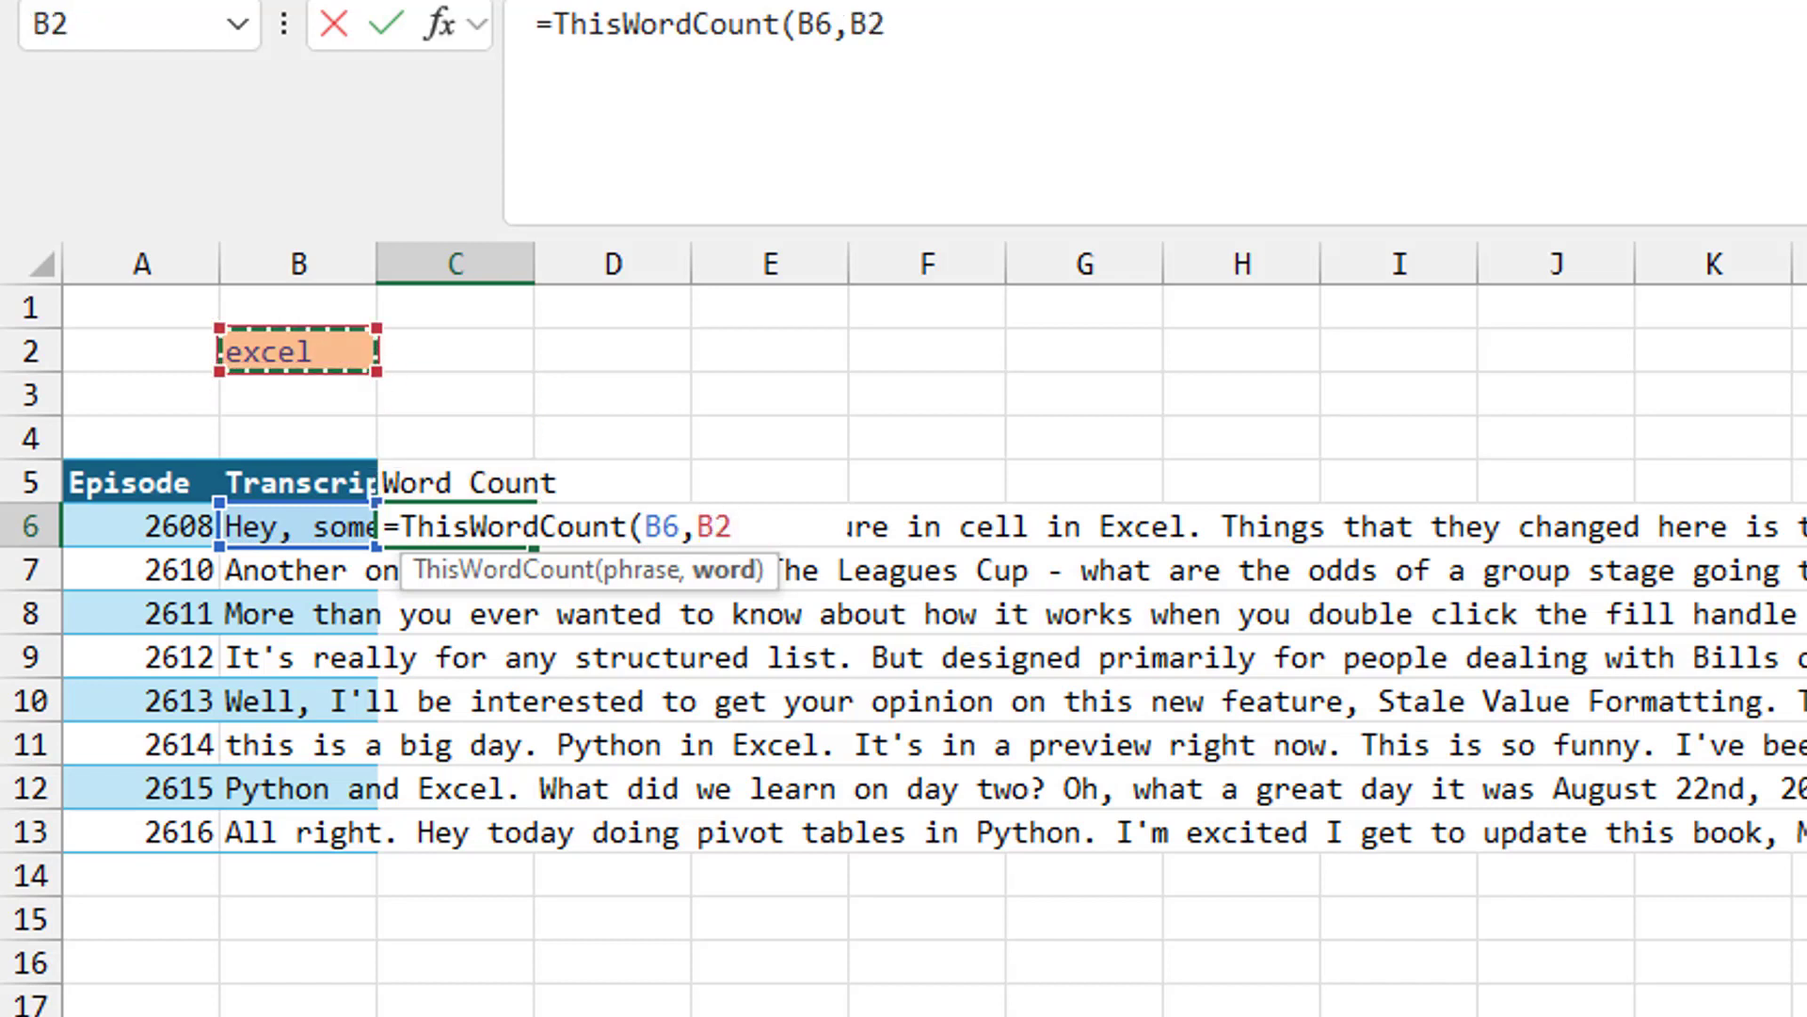
key("F4")
type(")")
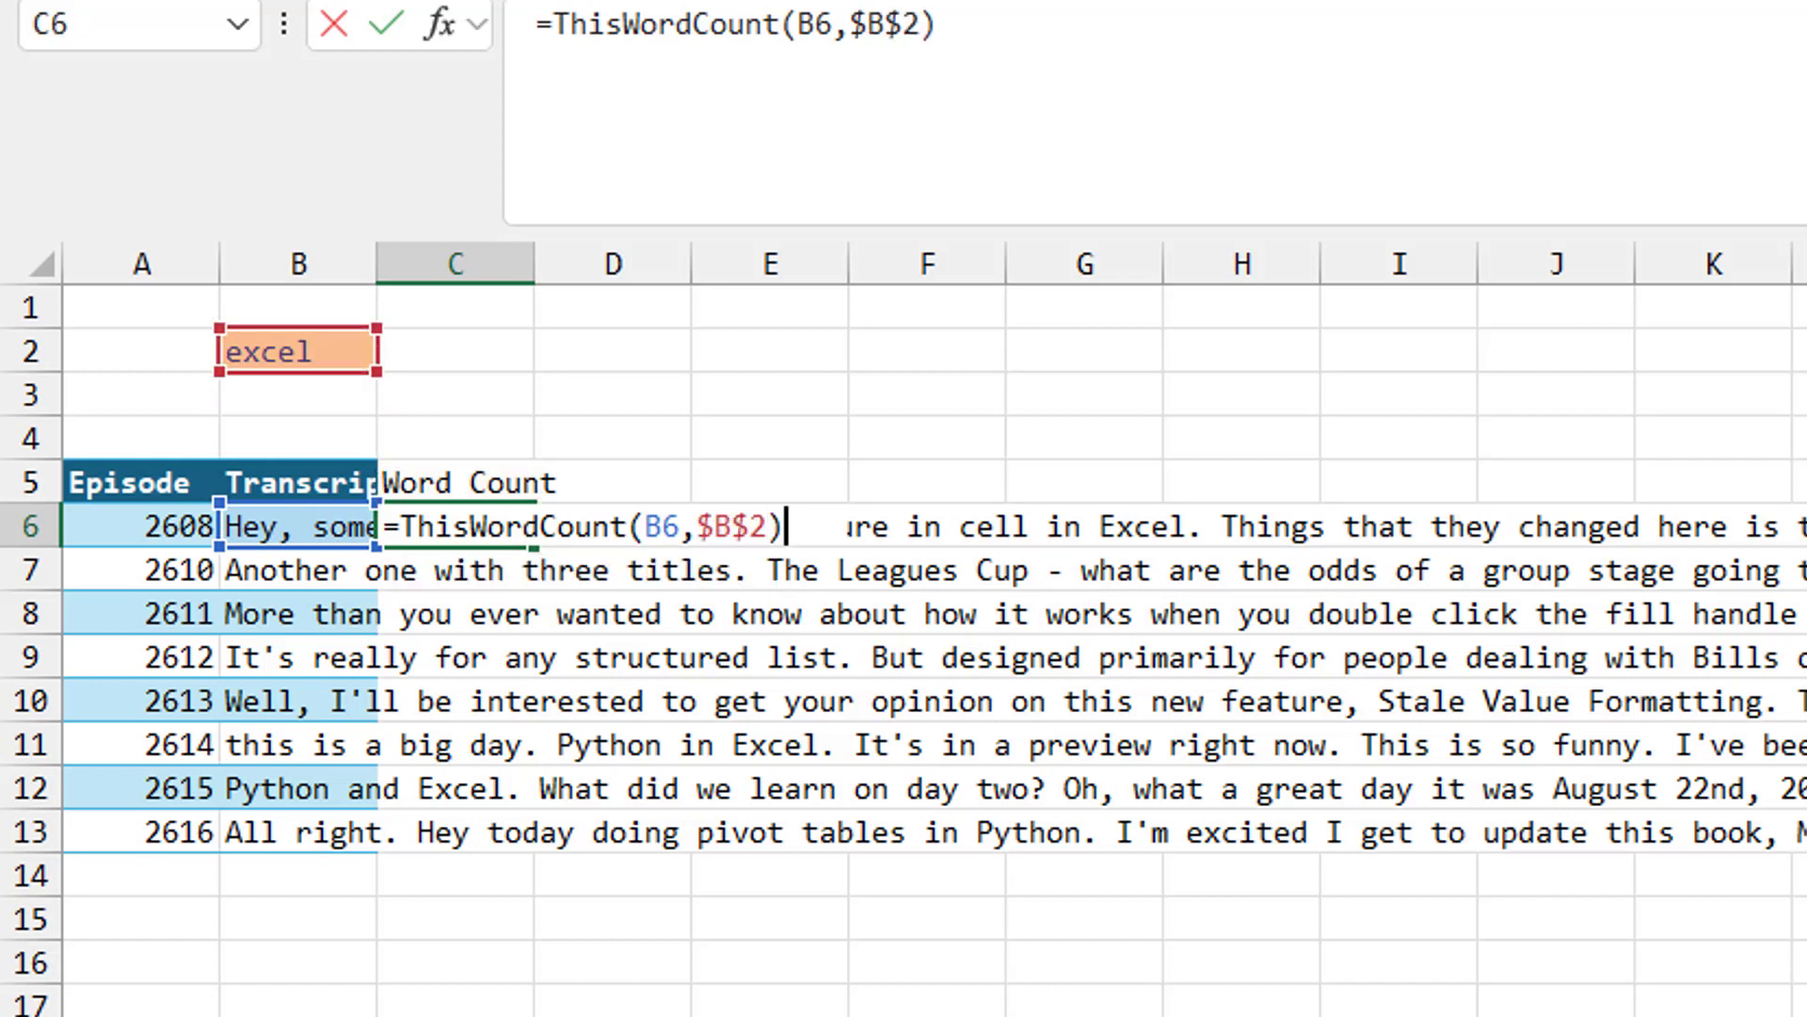
key("ctrl+Return")
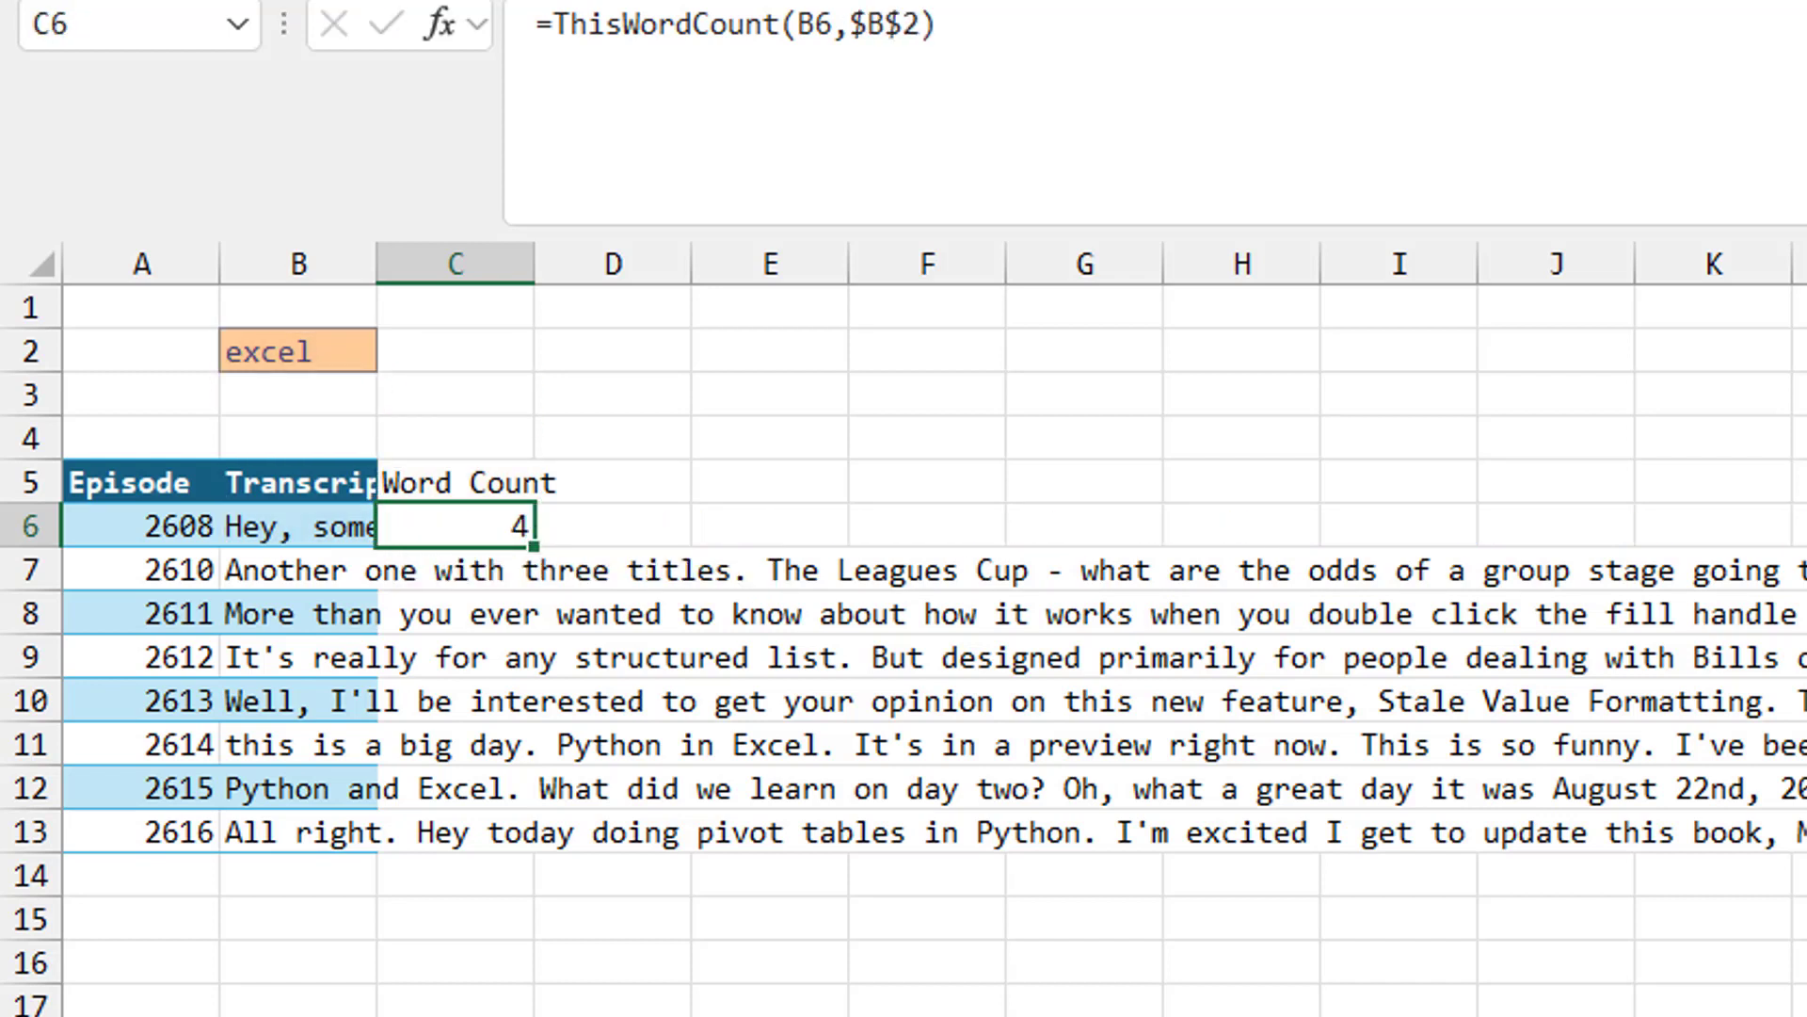
double_click(533, 555)
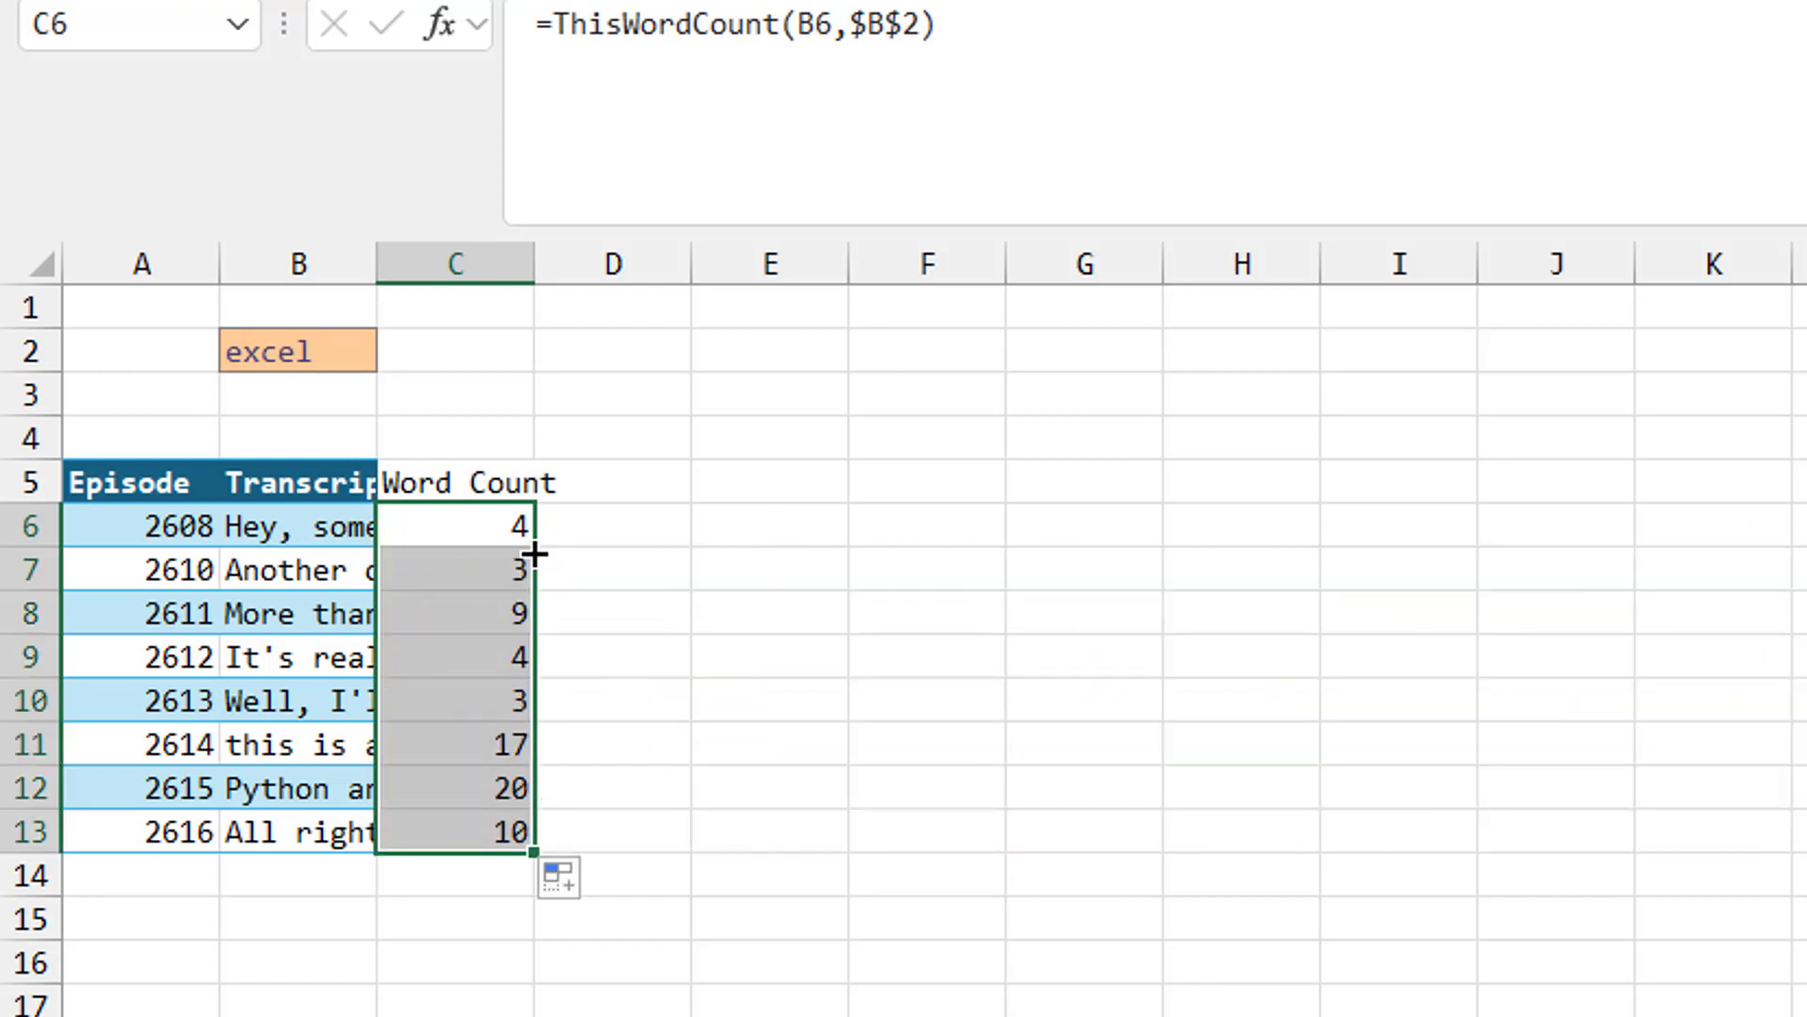
- Enter python, then basic, then right as the search word in B2, recounting each time
left_click(315, 356)
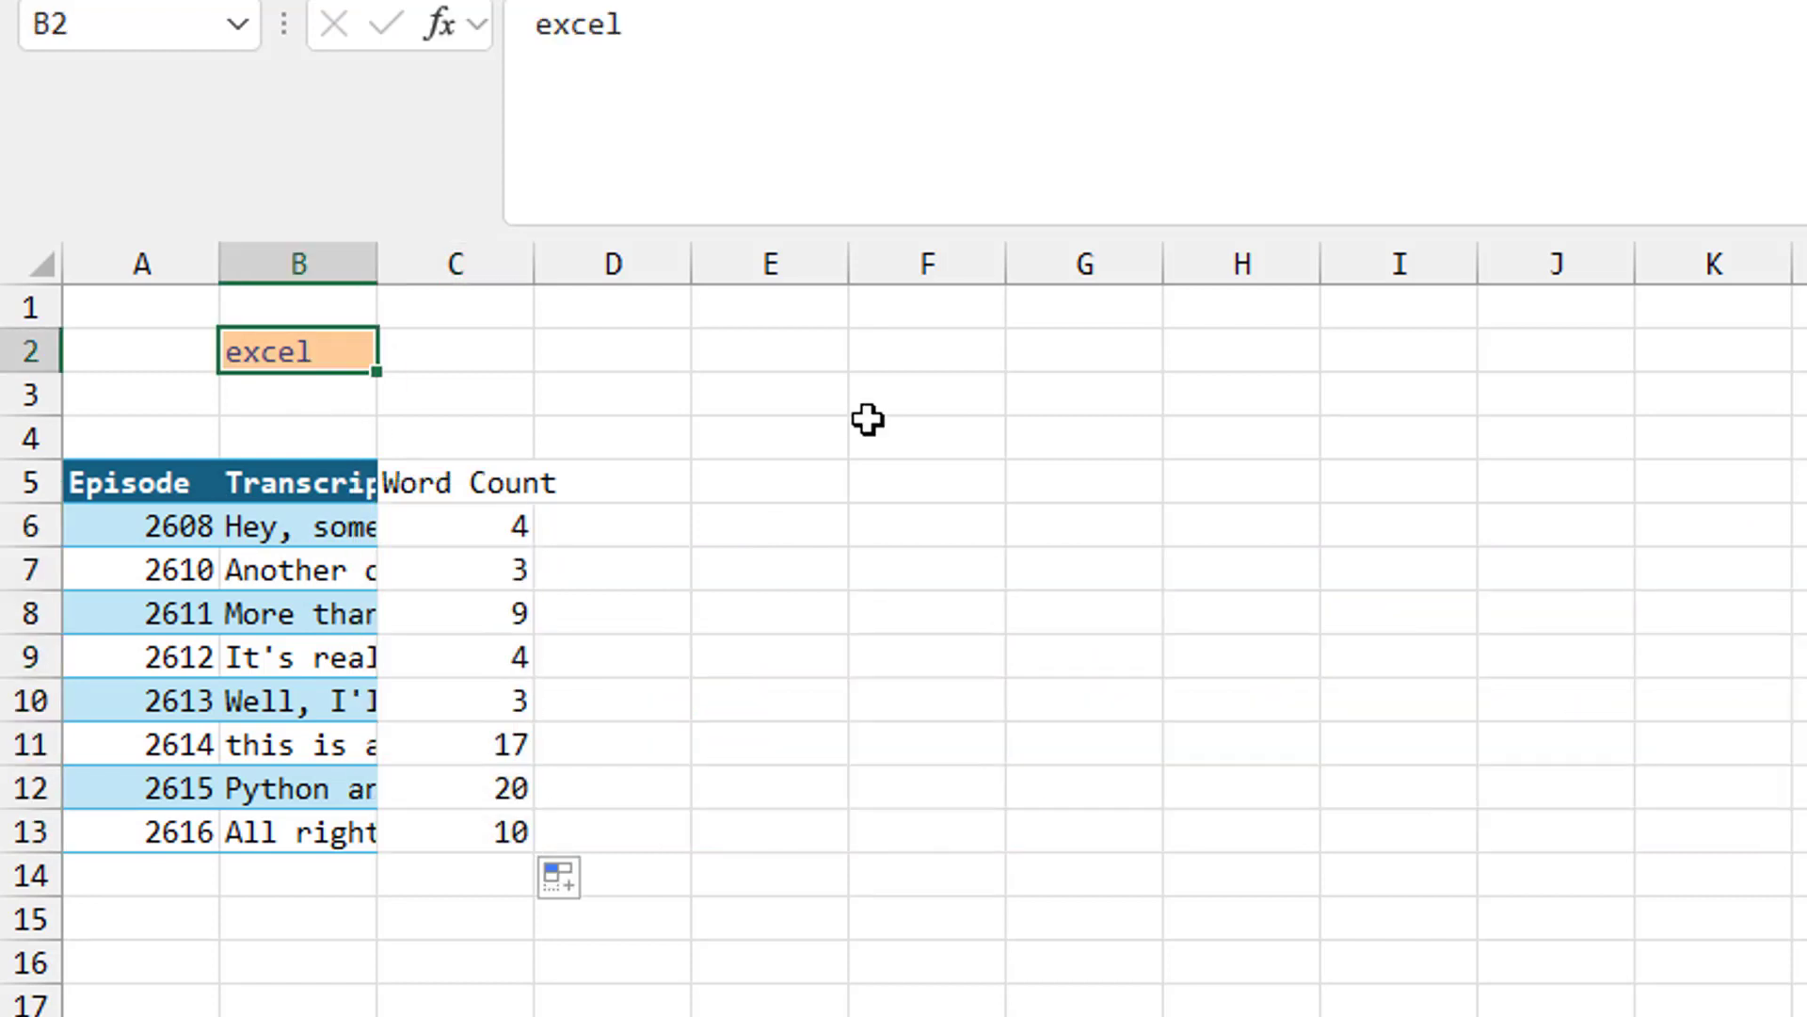
type("python")
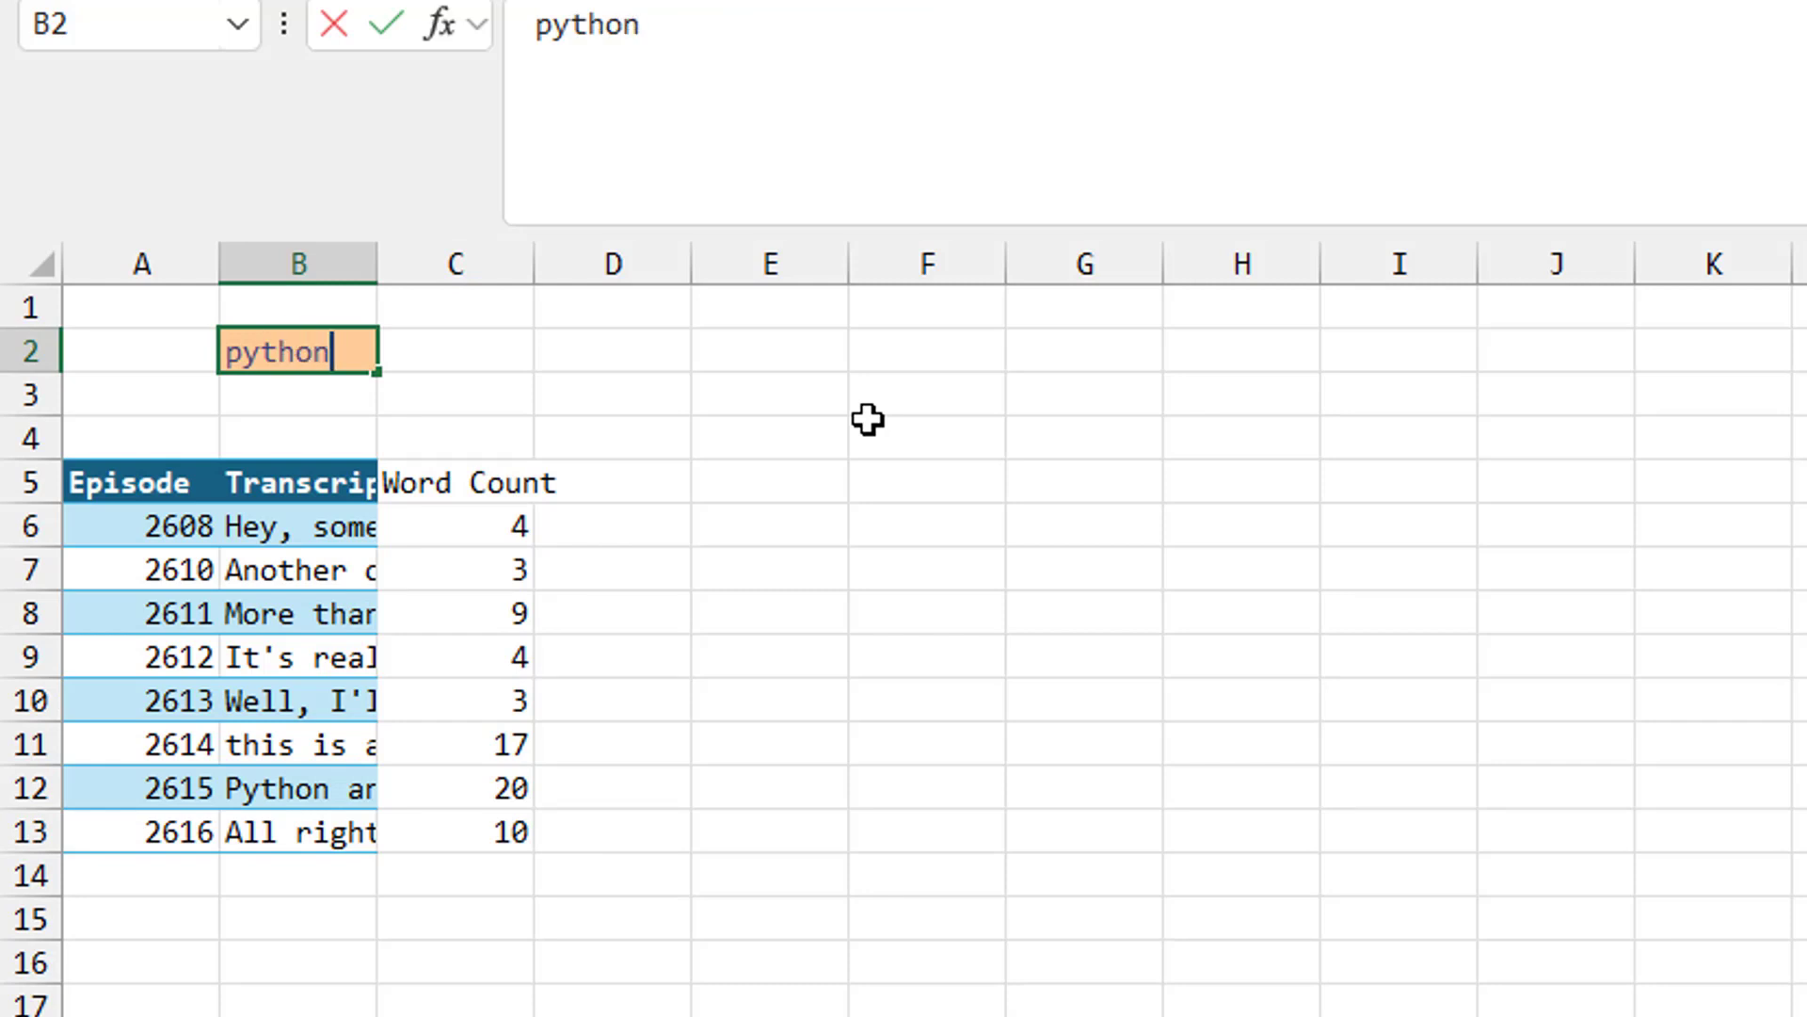
key("Return")
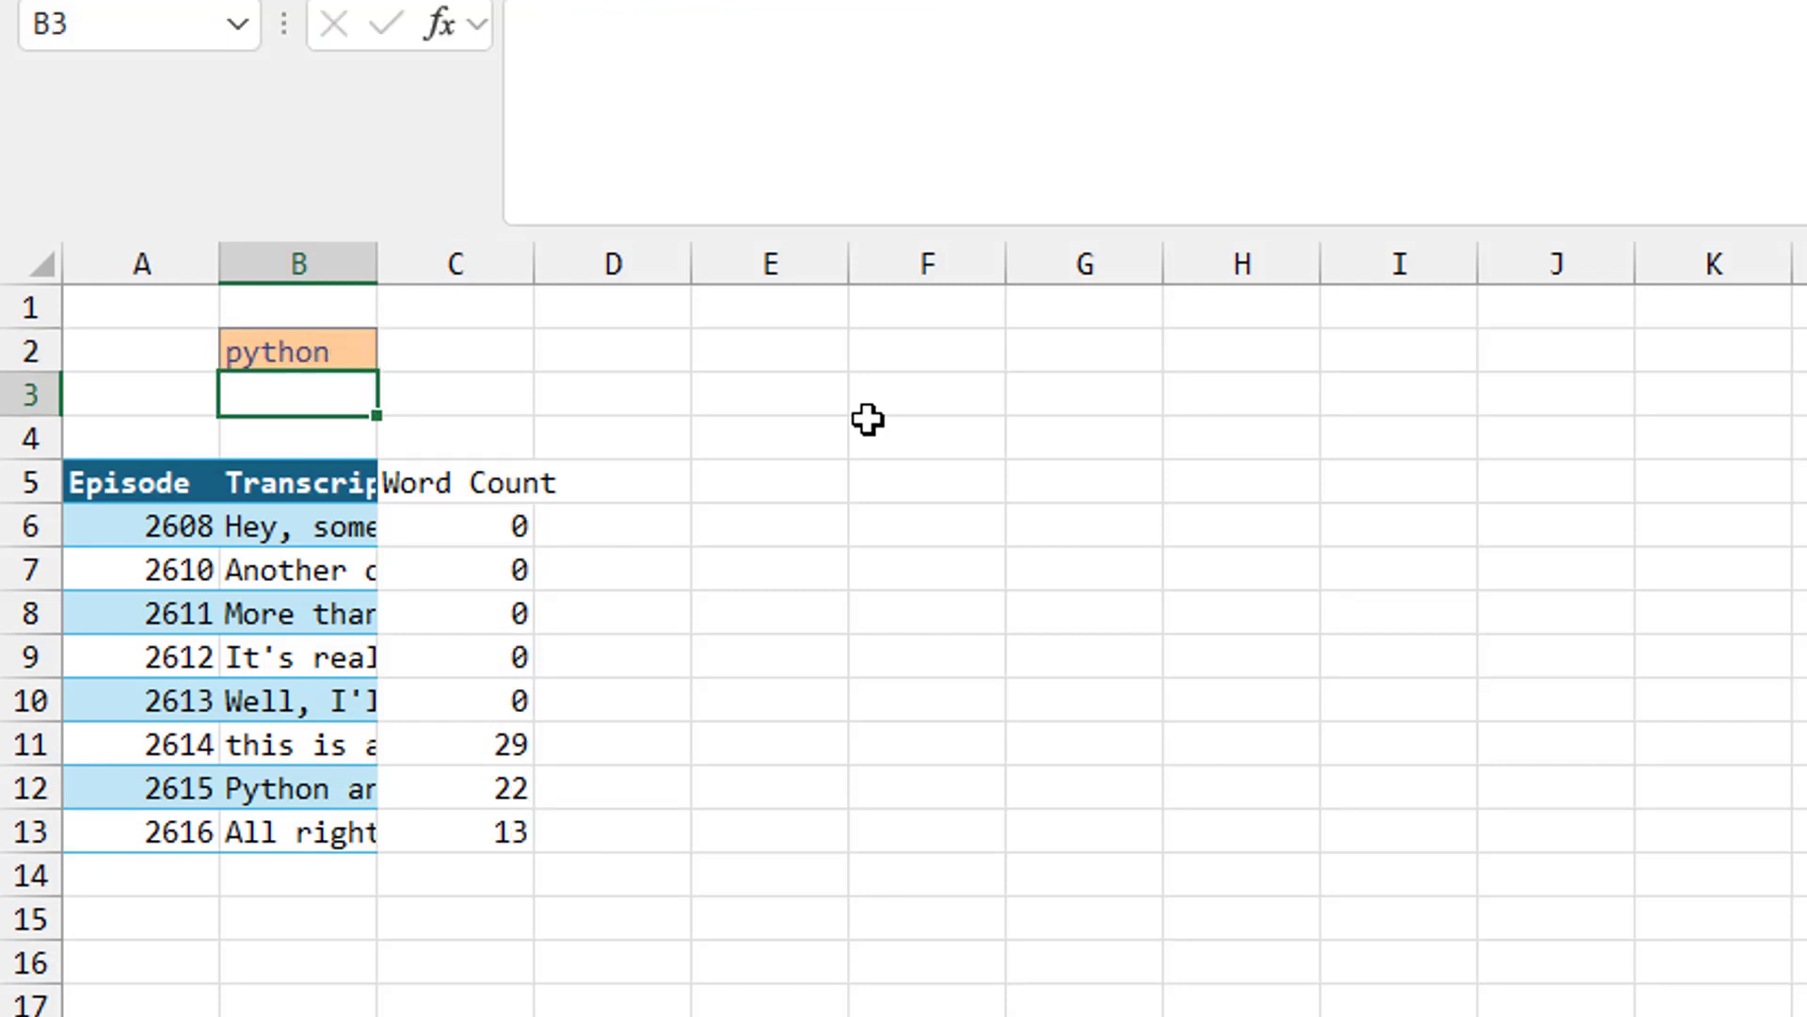
key("Up")
key("F2")
key("BackSpace")
key("BackSpace")
key("BackSpace")
key("BackSpace")
key("BackSpace")
key("BackSpace")
type("basic")
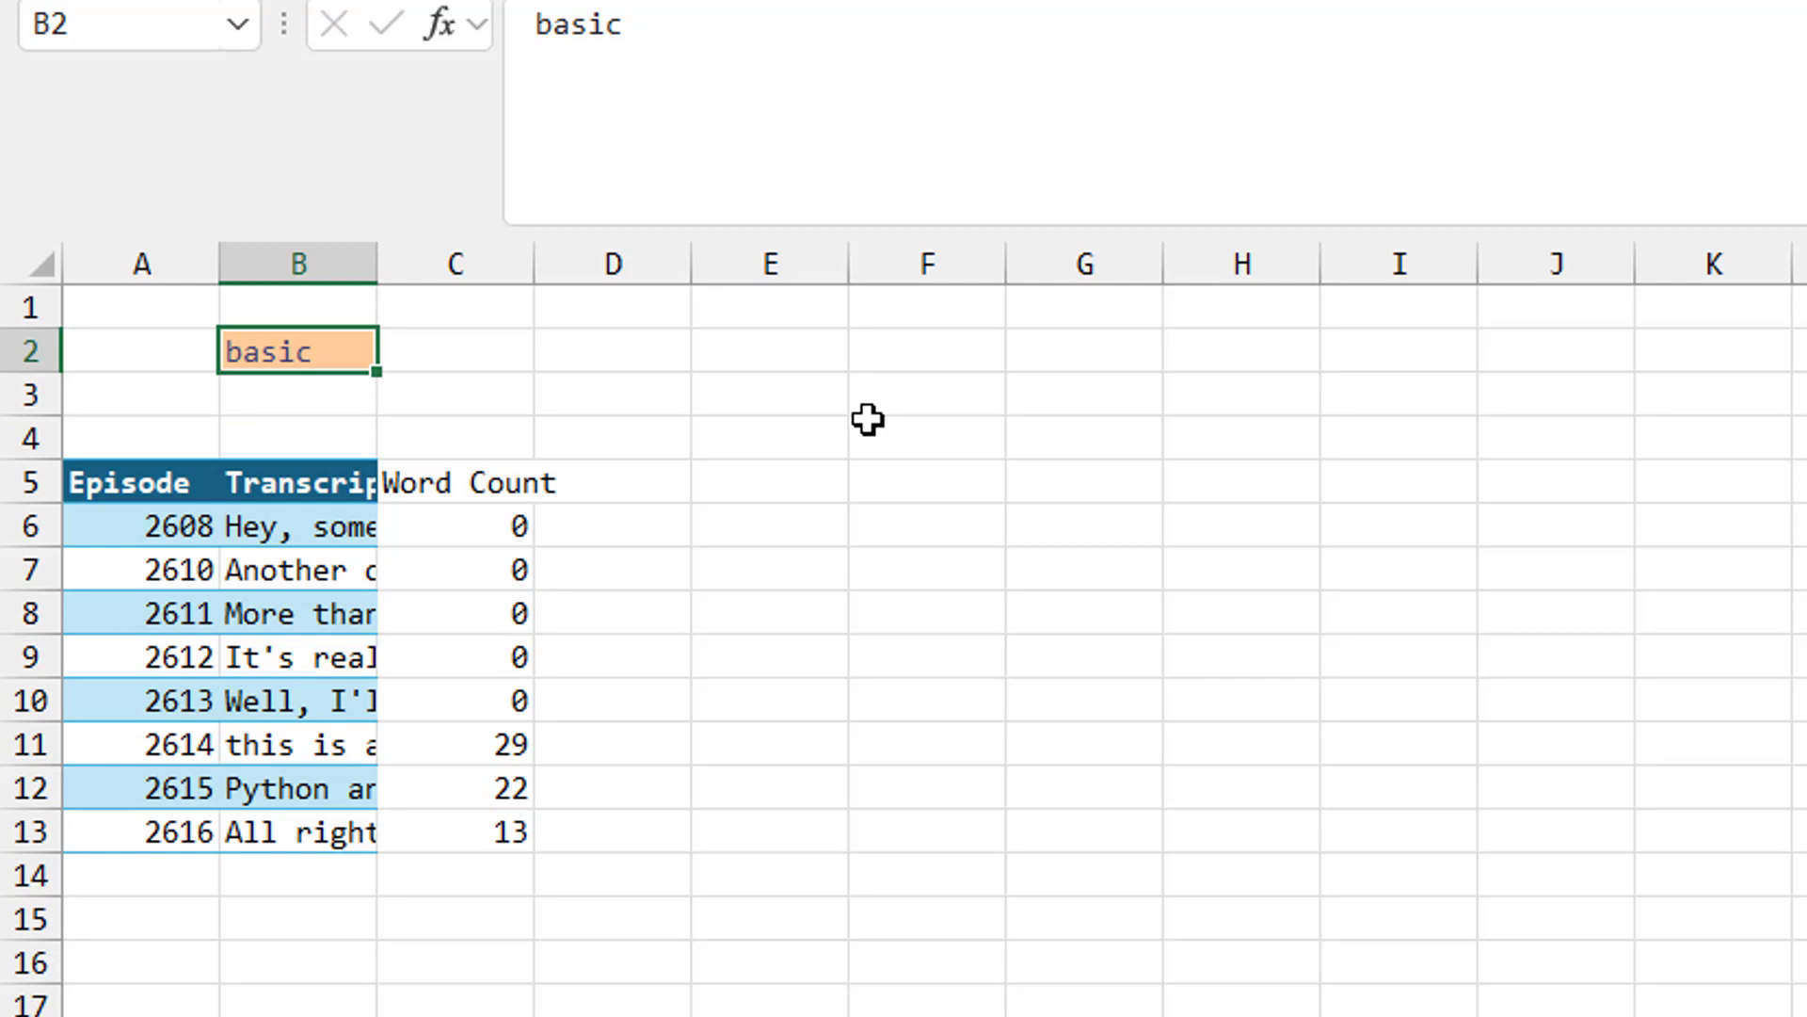
key("Return")
key("Up")
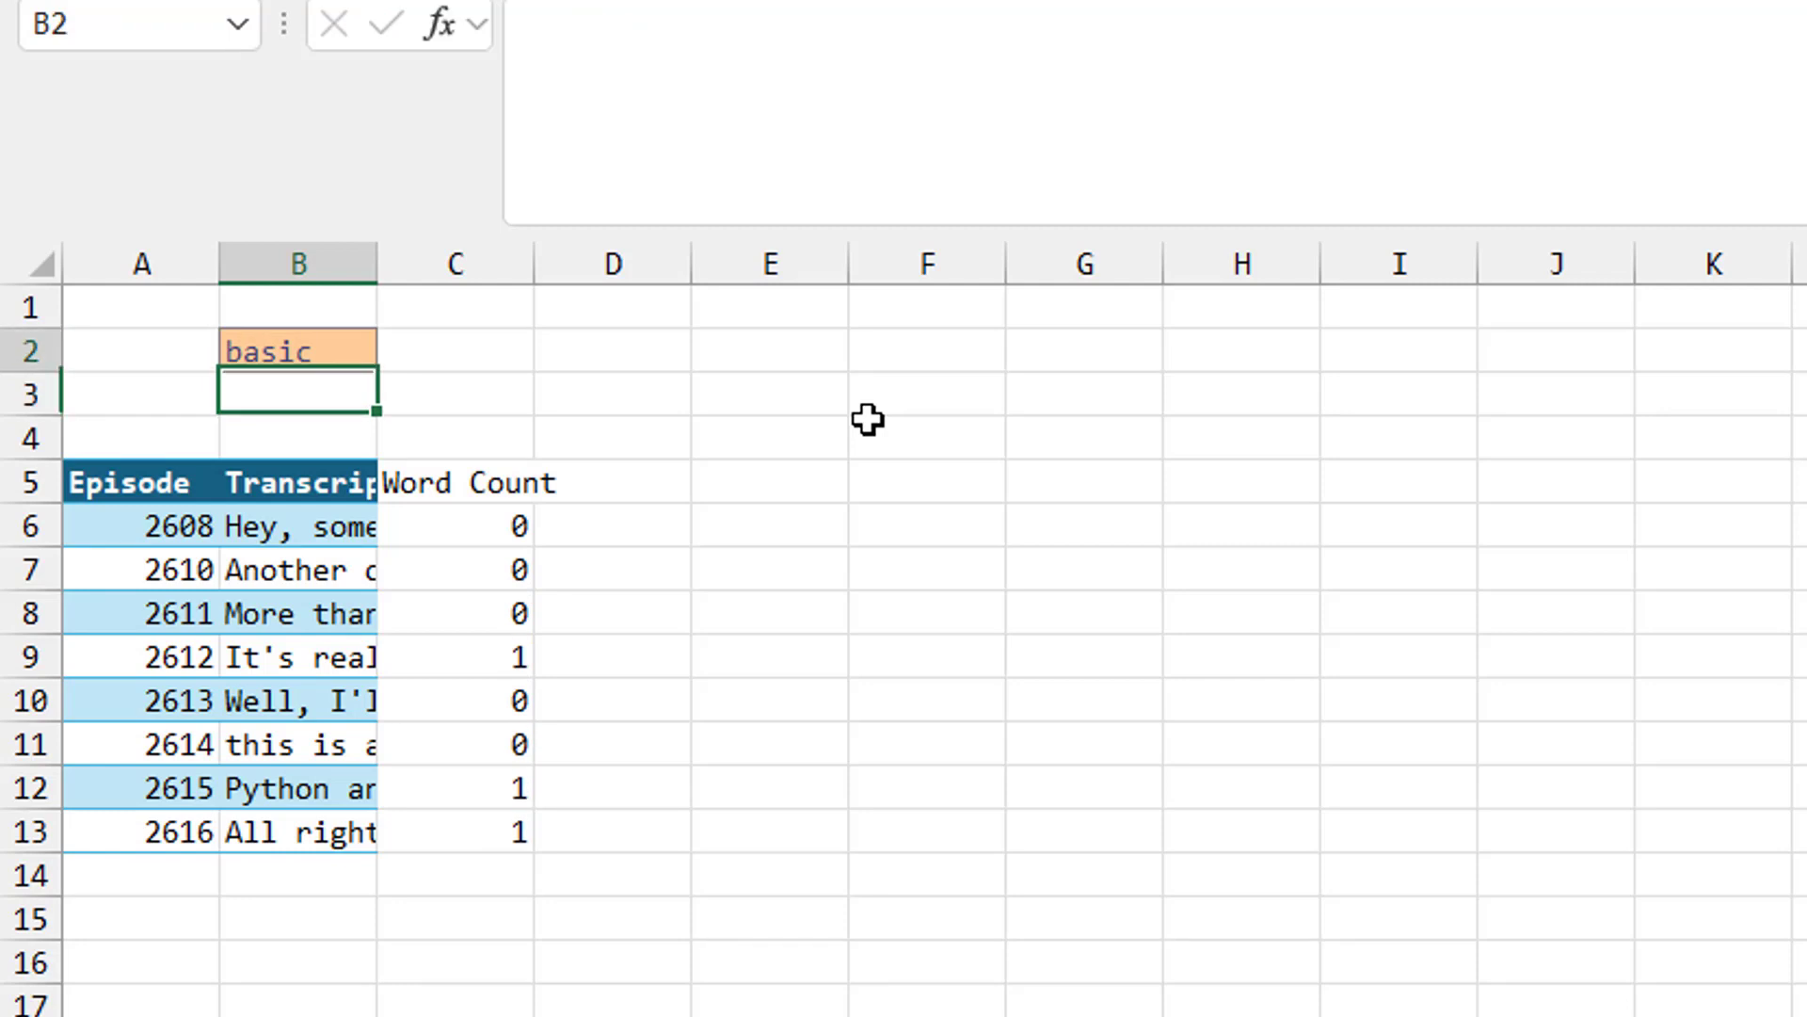
type("right")
key("Return")
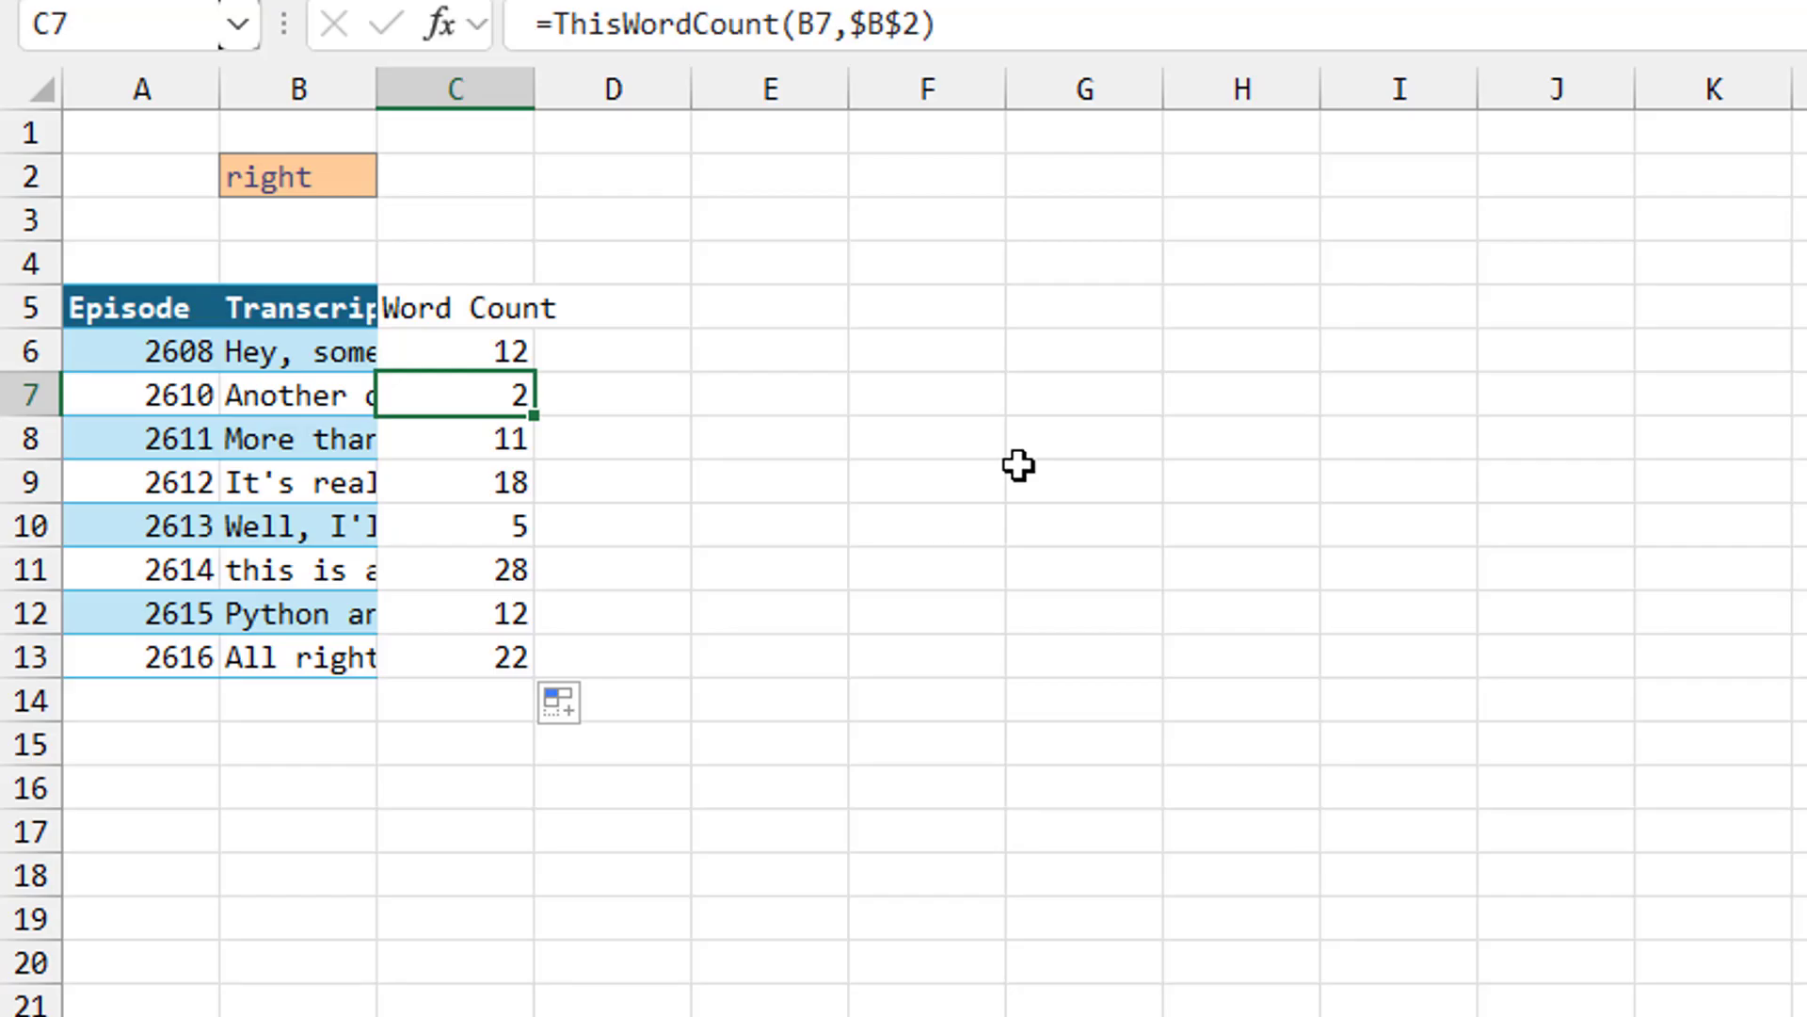
- Clear C7:C13 and change C6's ThisWordCount formula from B6 to B6:B13 so counts spill
key("ctrl+shift+Down")
key("Delete")
key("Up")
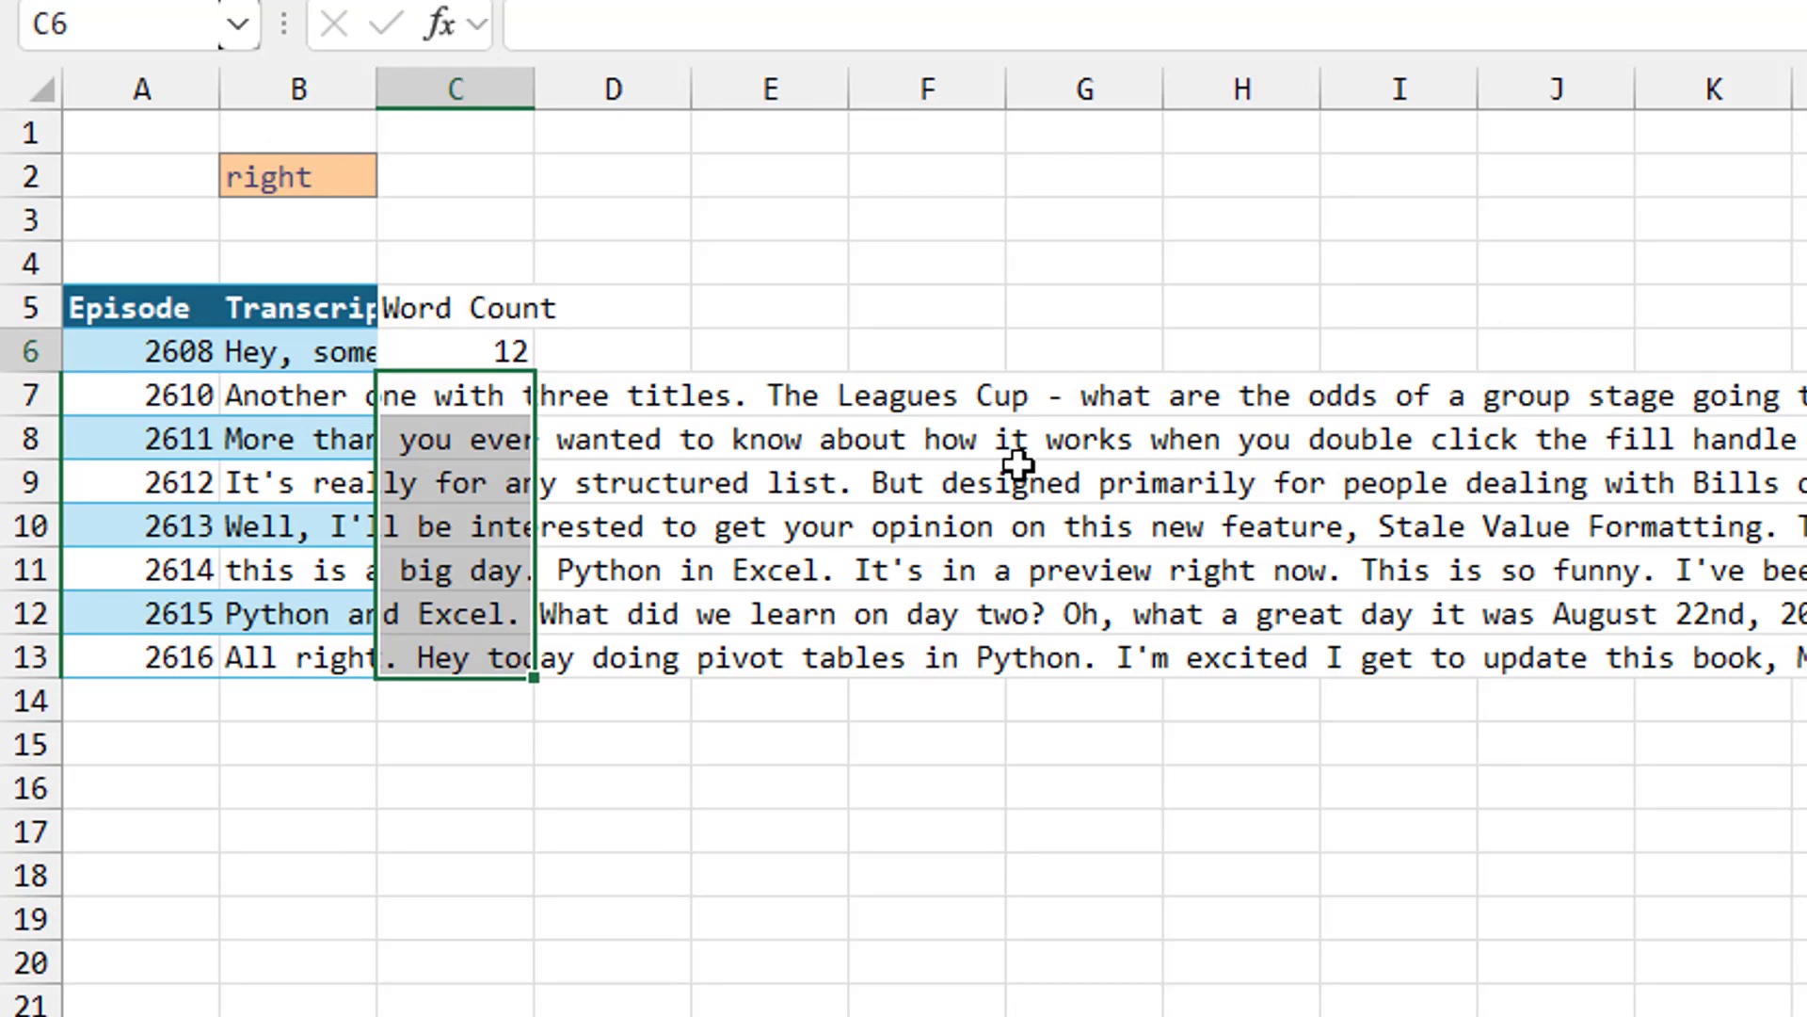
key("F2")
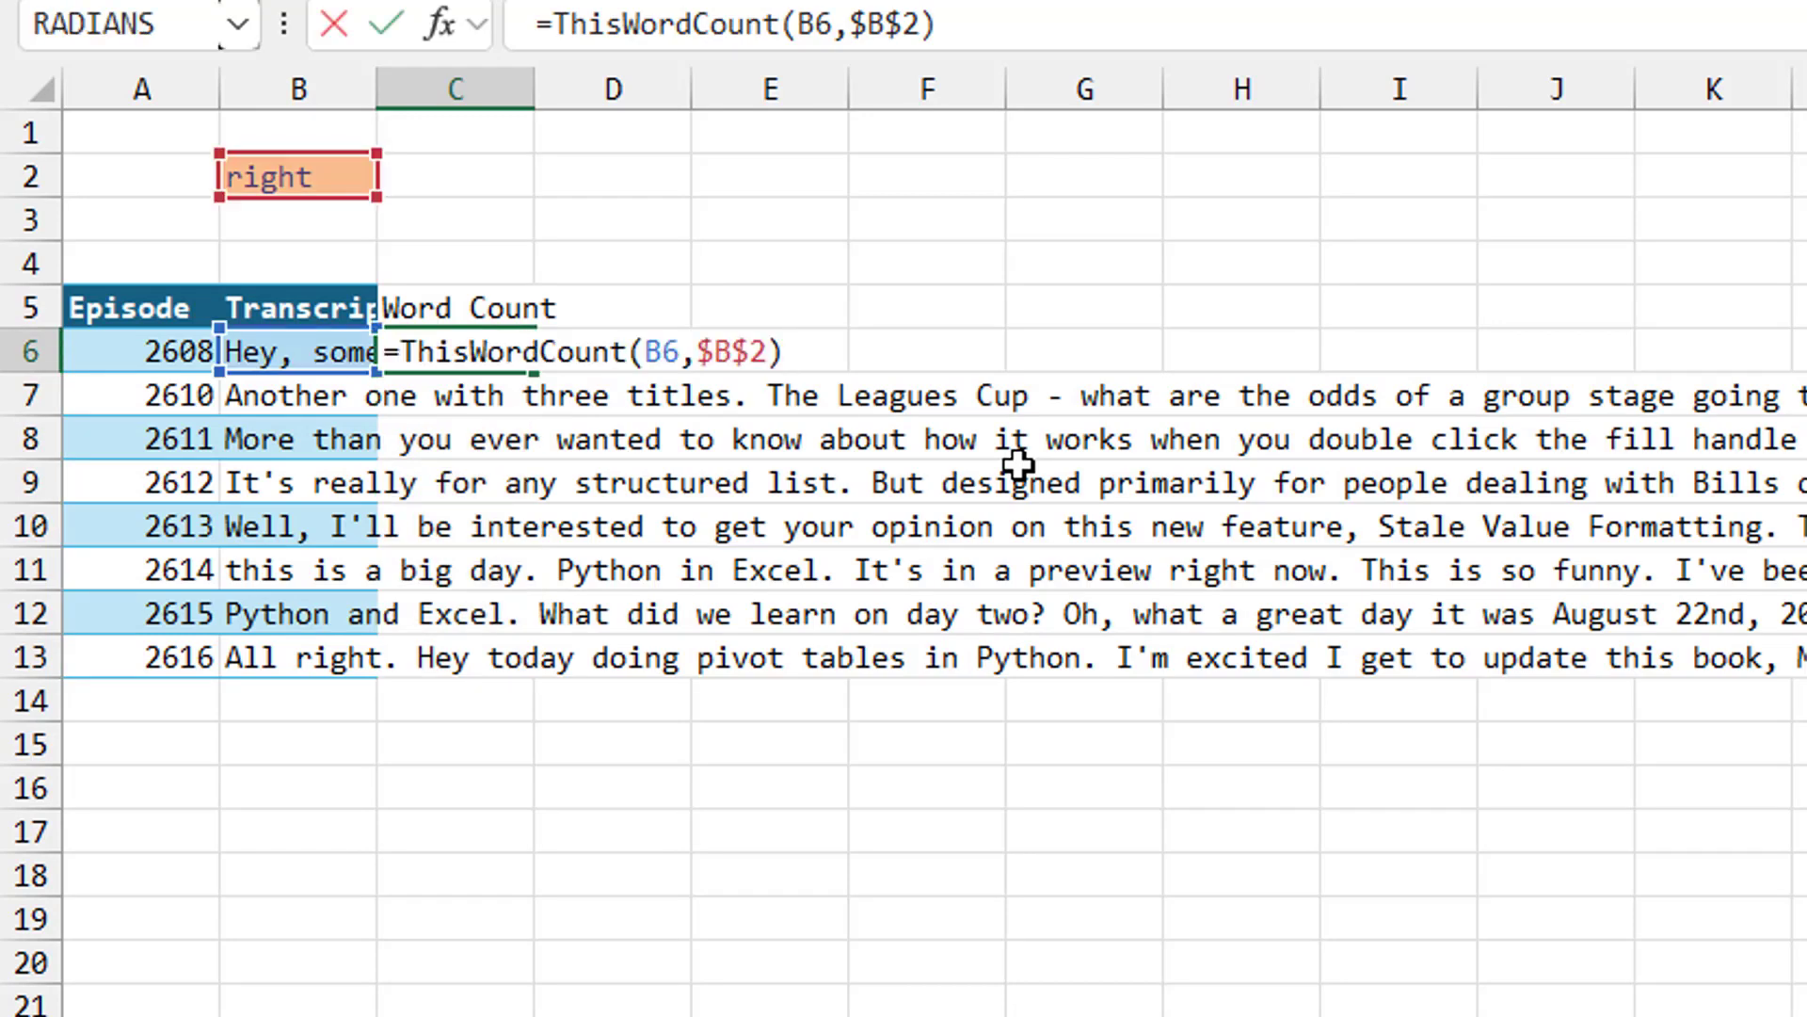
key("Left")
key("Left")
key("Left")
key("Left")
key("Left")
key("Left")
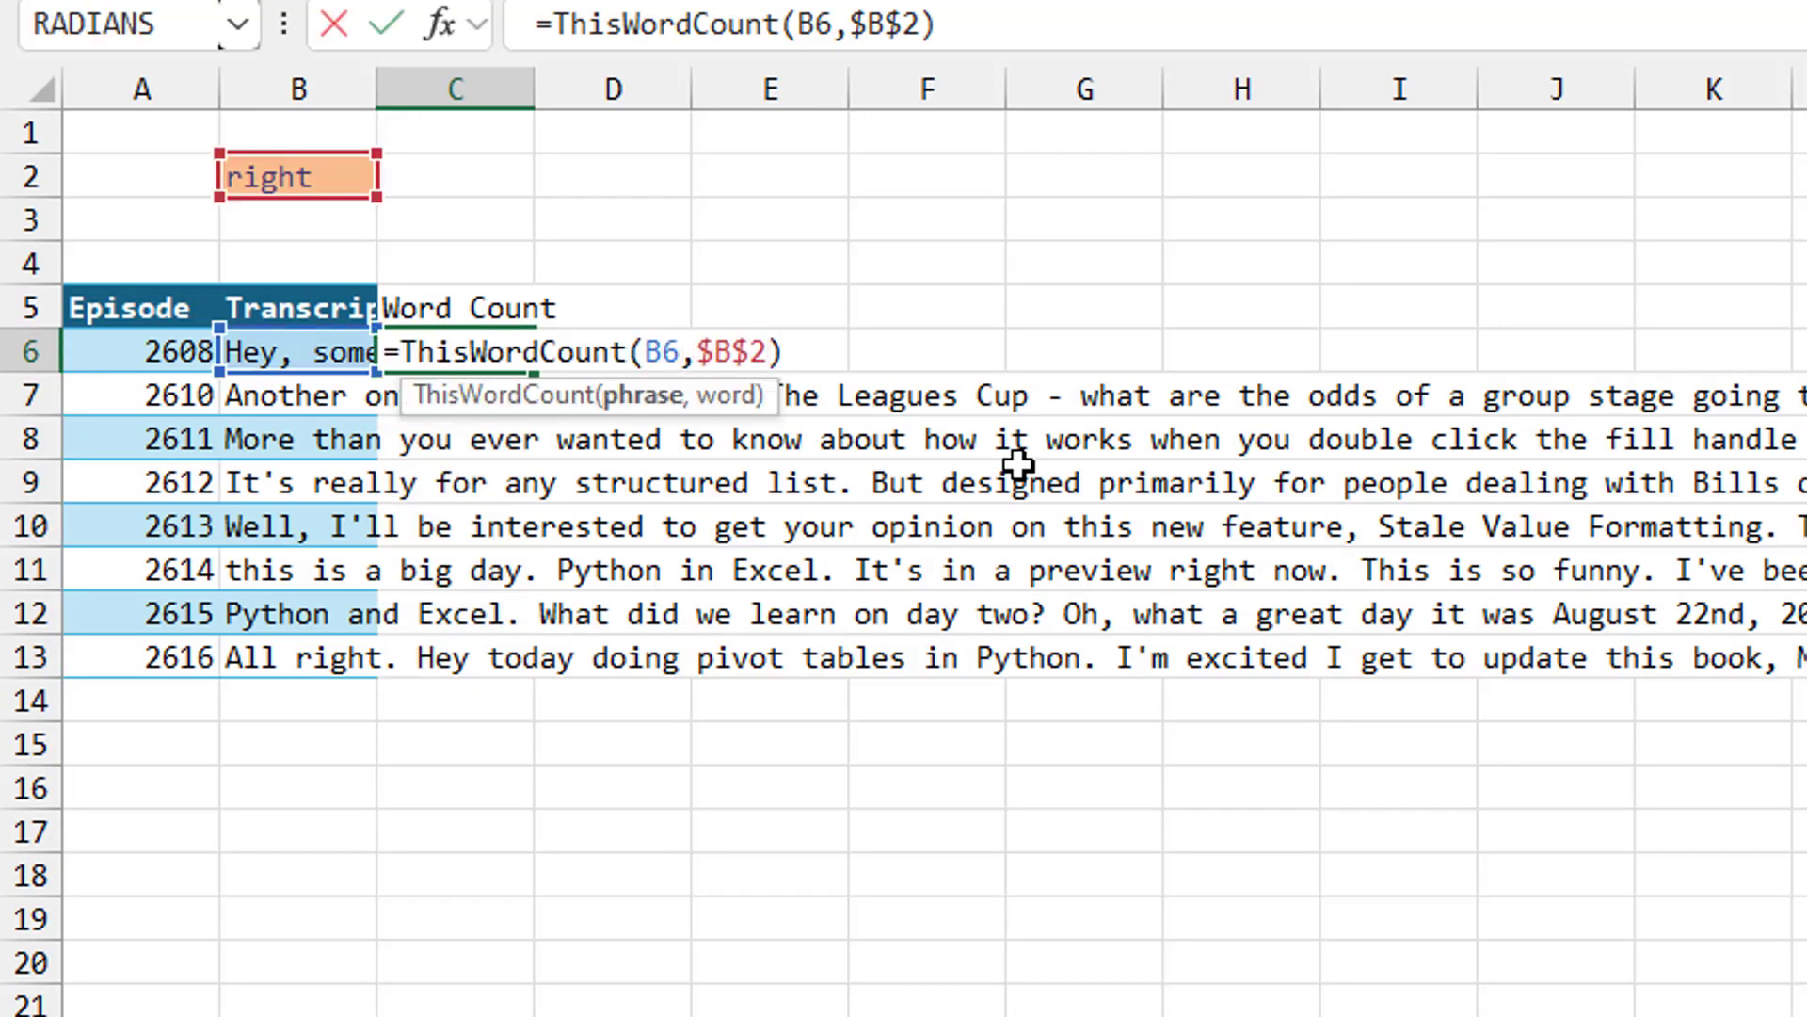
type(":B13")
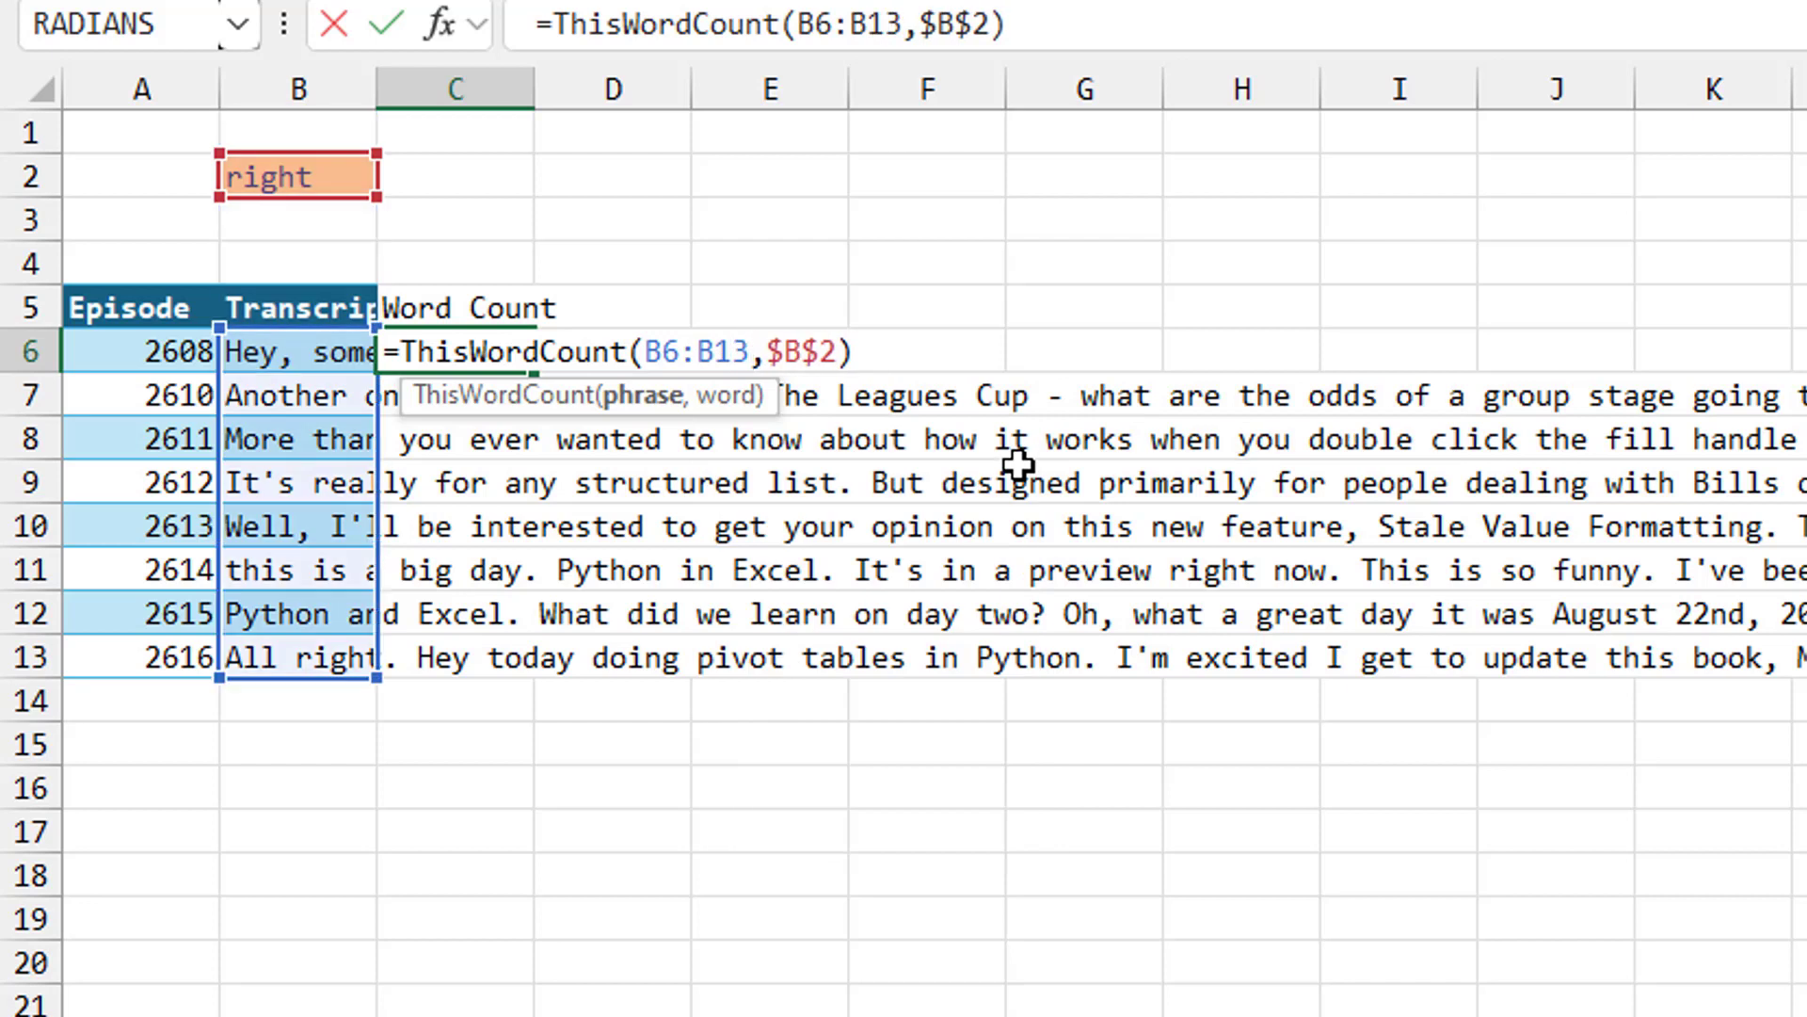
key("ctrl+Return")
- Set the search word in B2 to excel
key("Up")
key("Up")
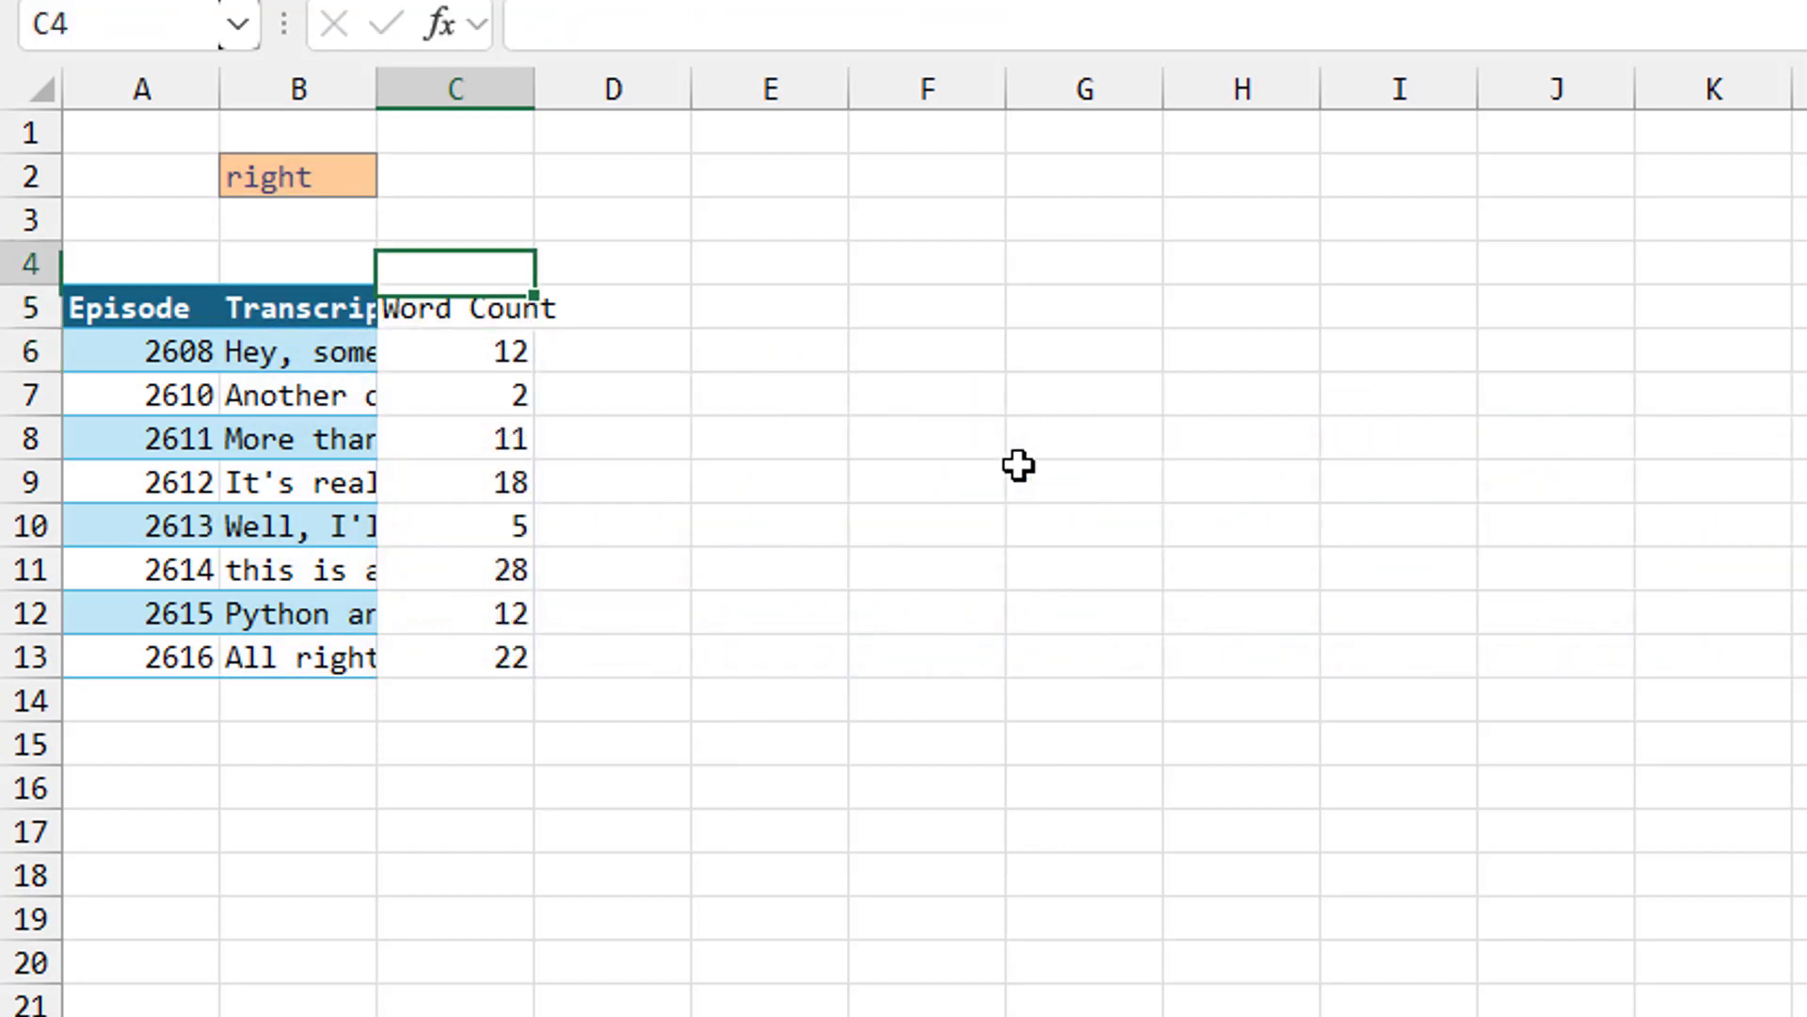
key("Up")
key("Up")
key("Left")
type("excel")
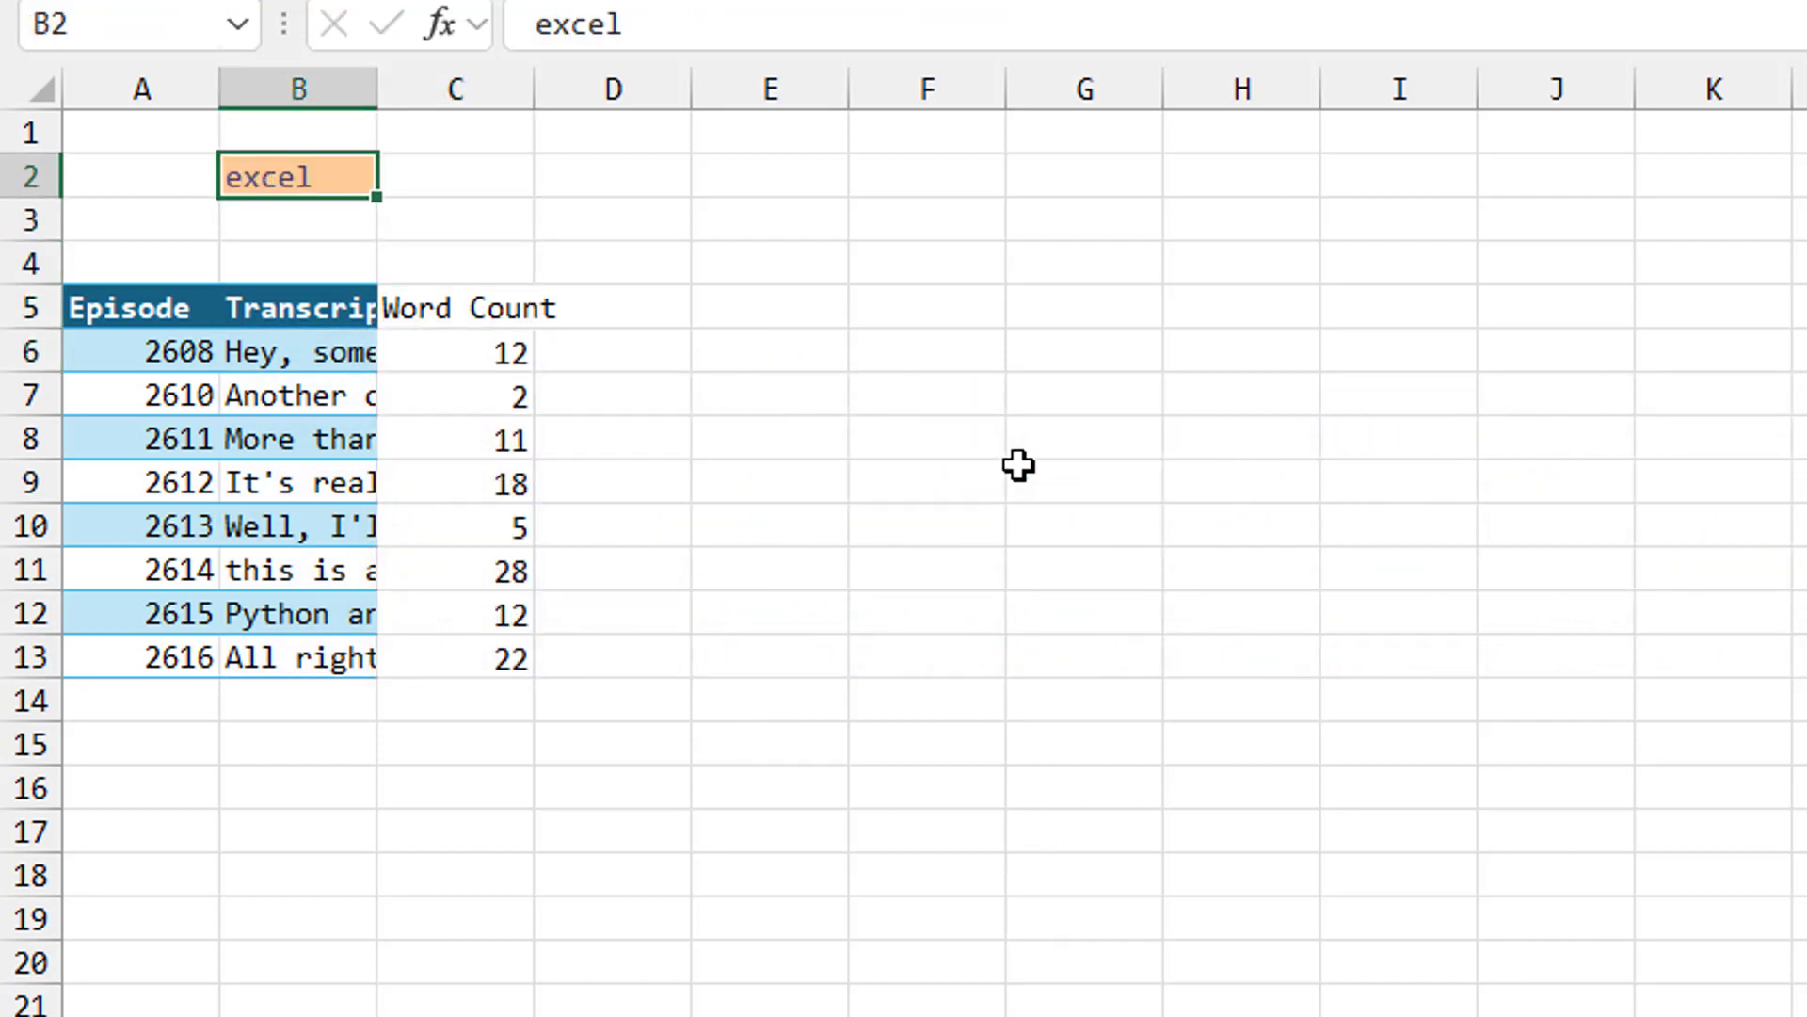
key("Return")
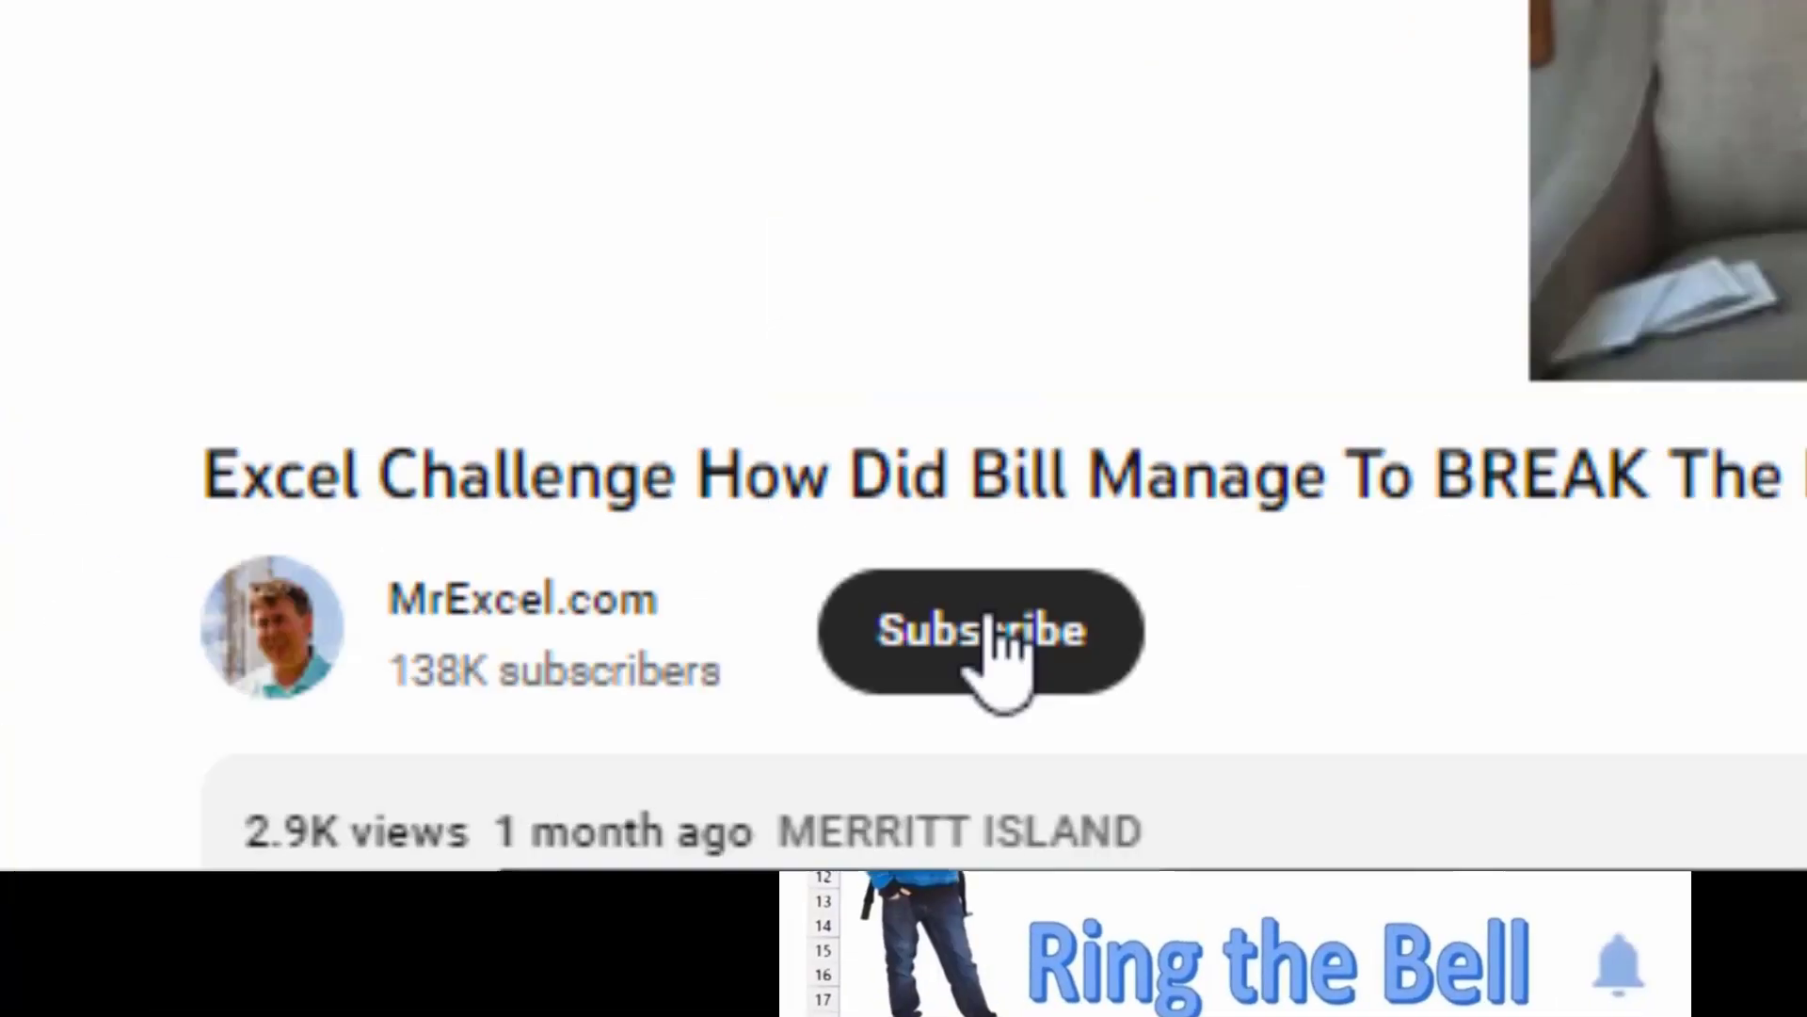
- Subscribe to the channel with notifications set to All
left_click(1000, 629)
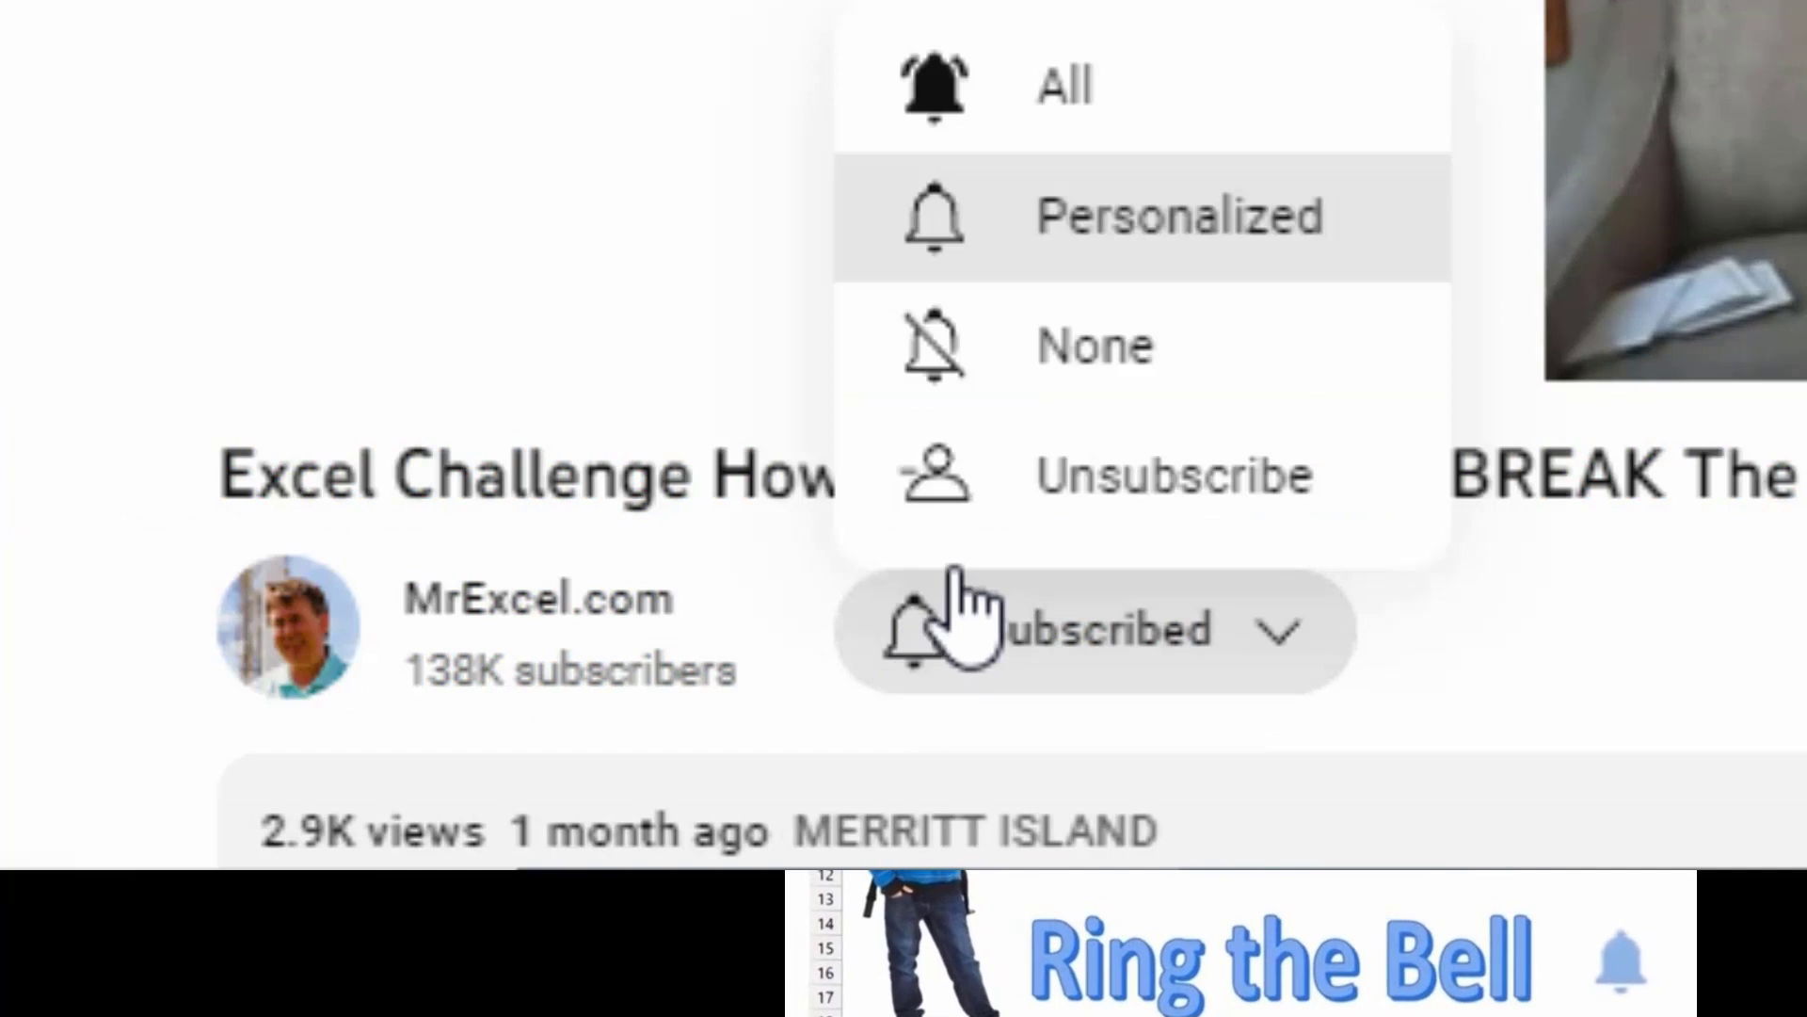
left_click(1070, 84)
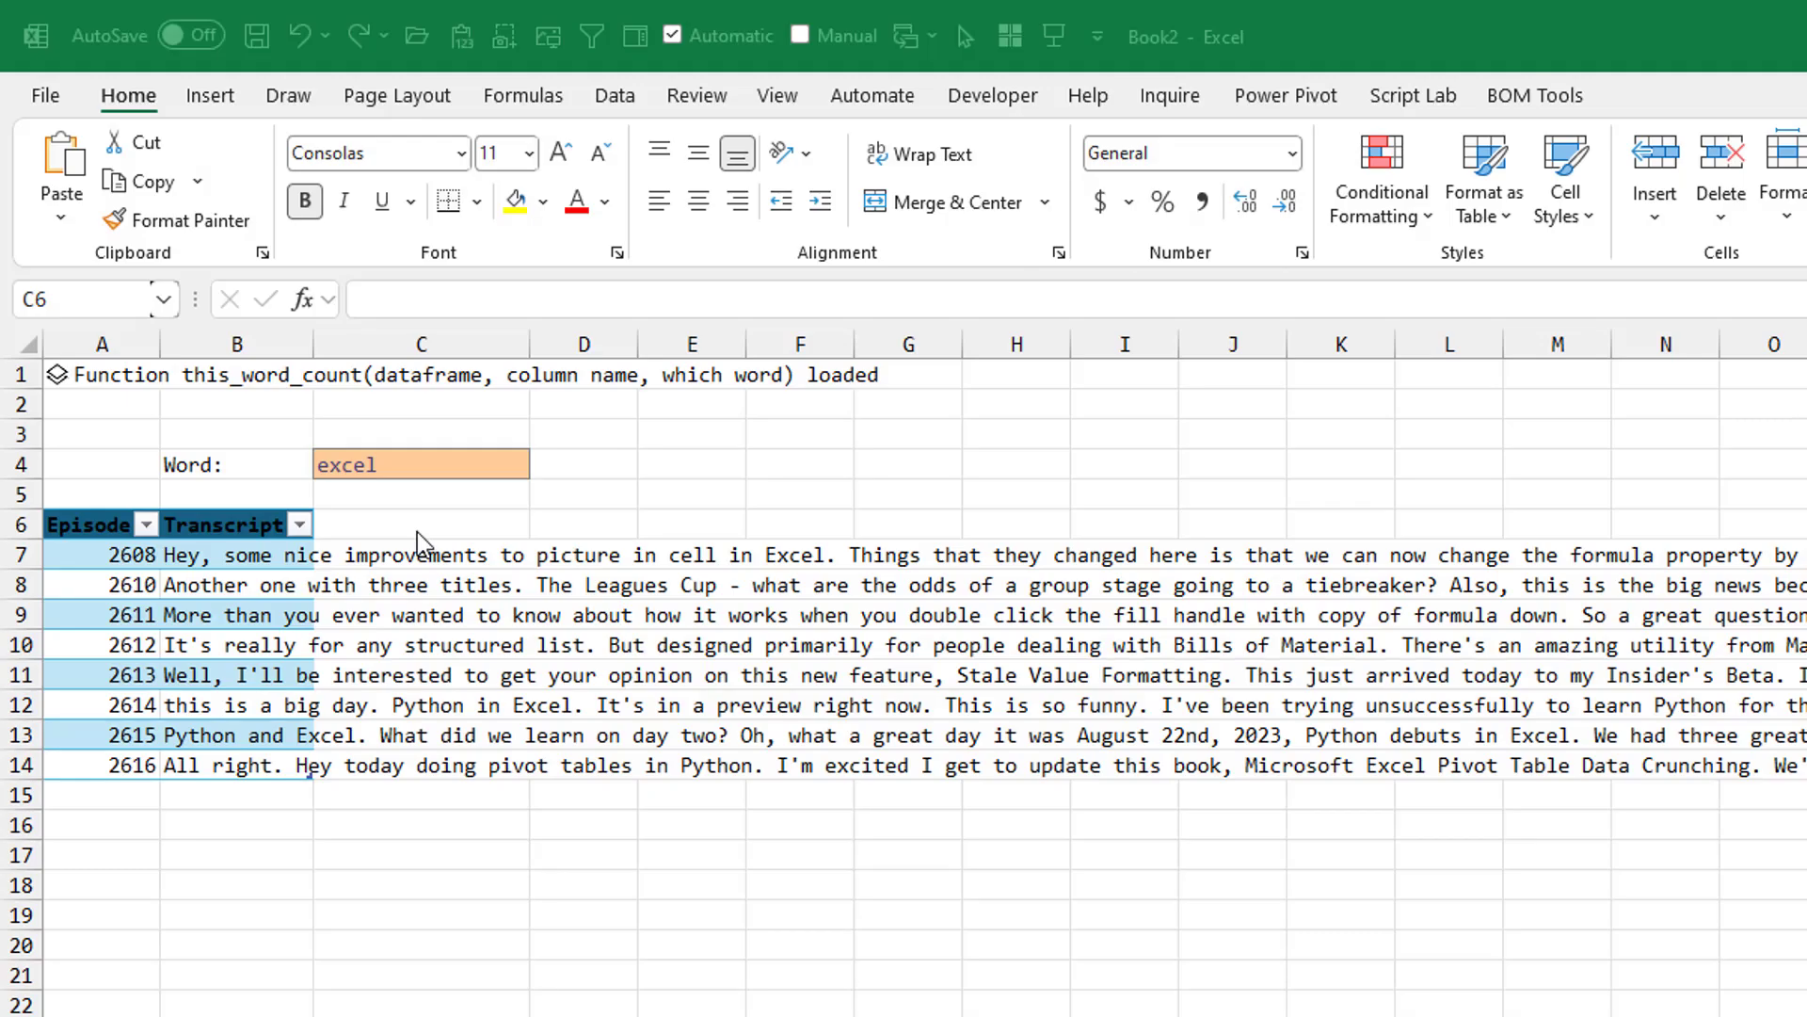
left_click(417, 530)
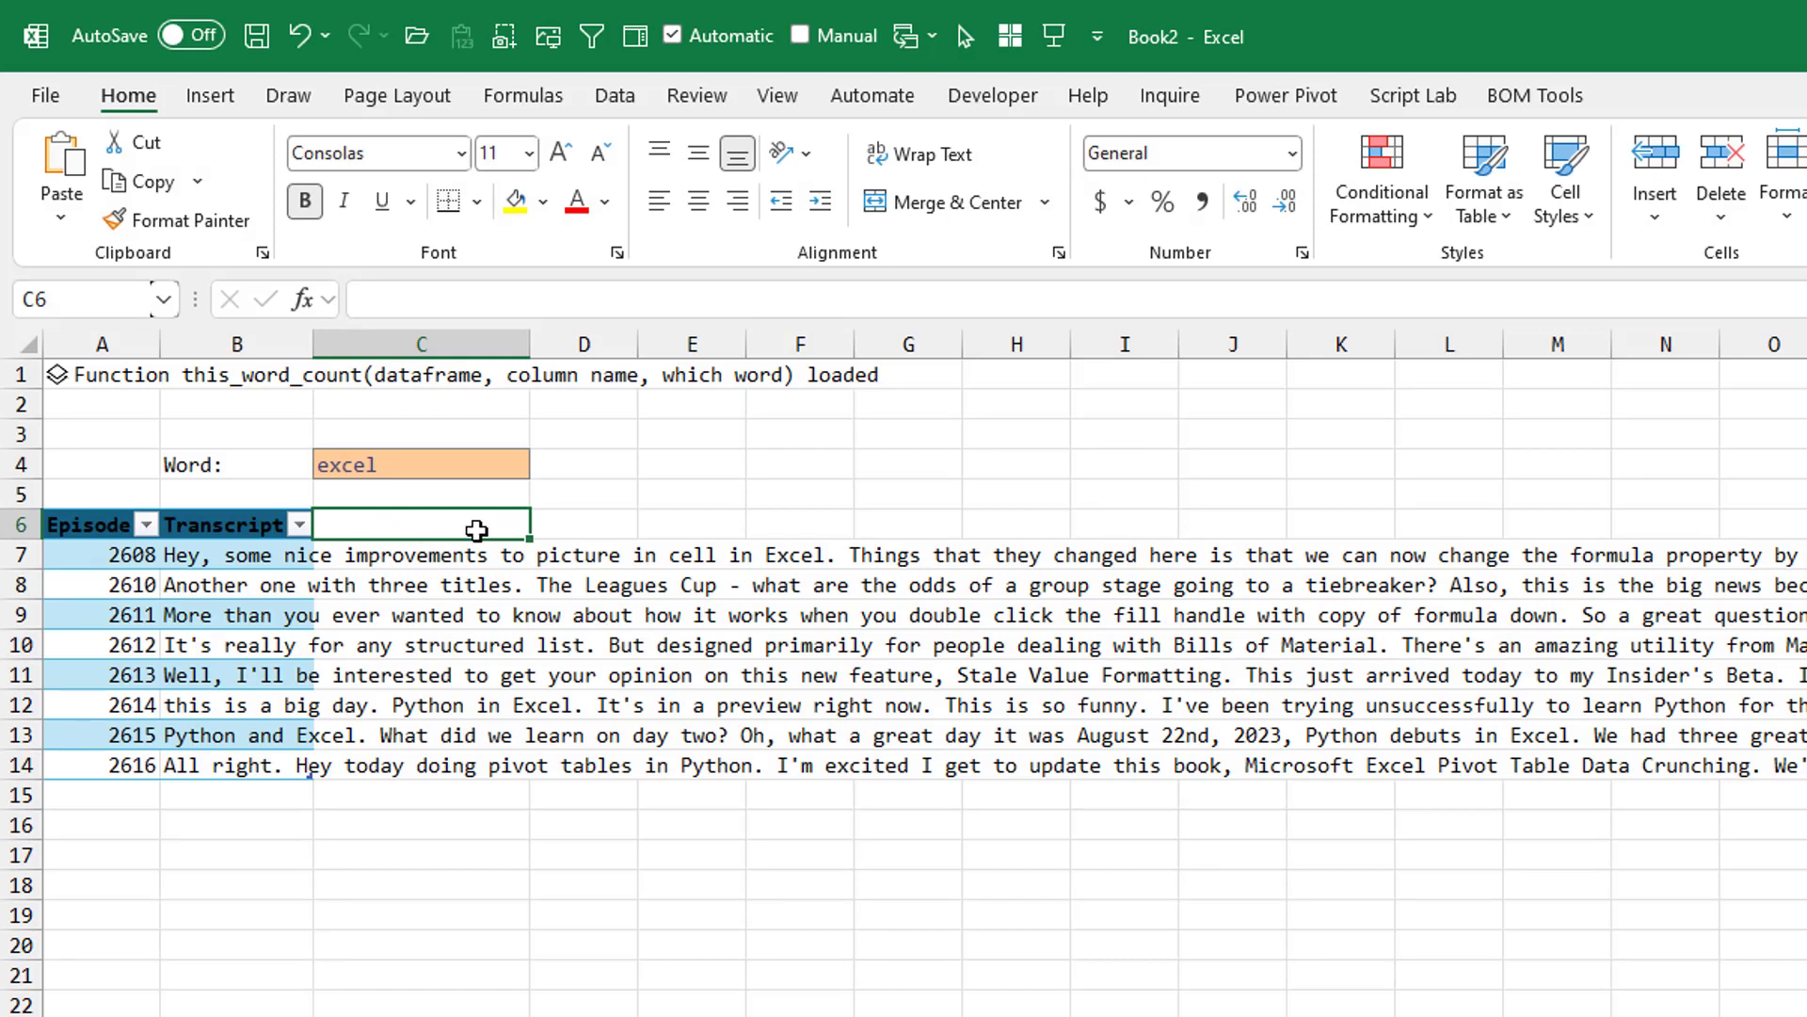
- Enter a Python formula in C6 calling this_word_count on the Transcript column with word C4, returning Word_Count
key("ctrl+alt+shift+p")
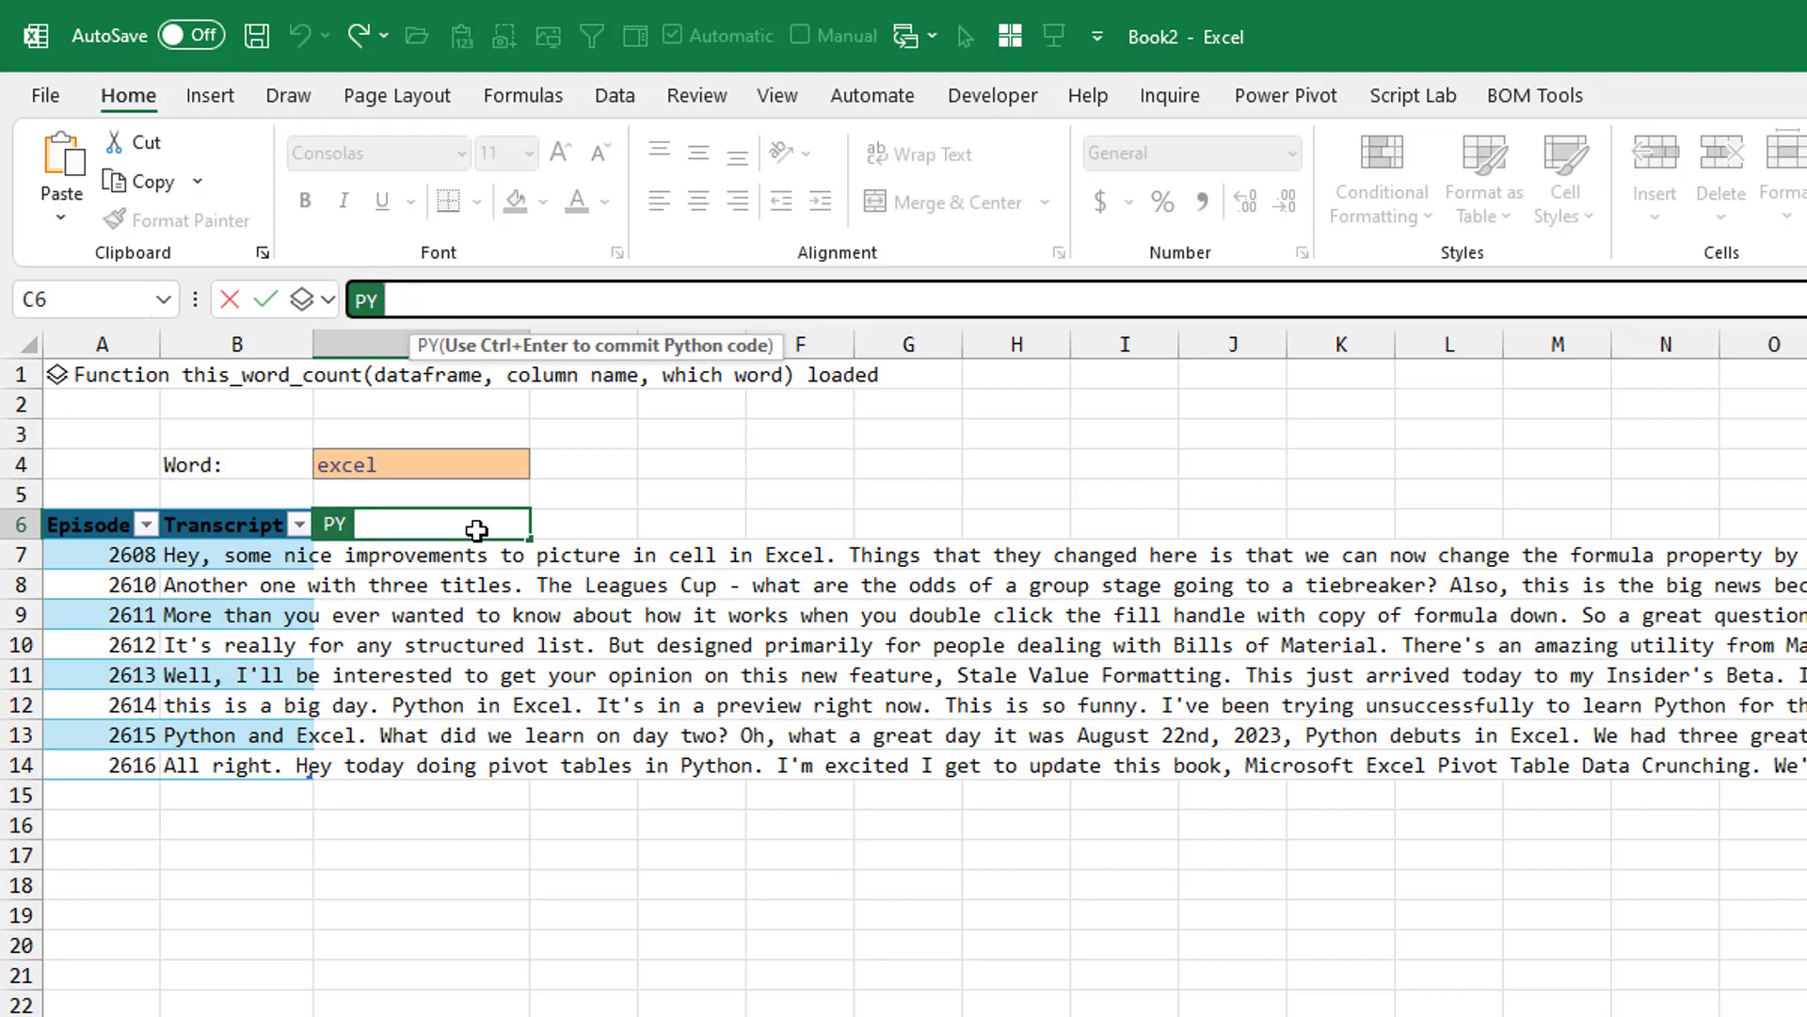
type("this_word")
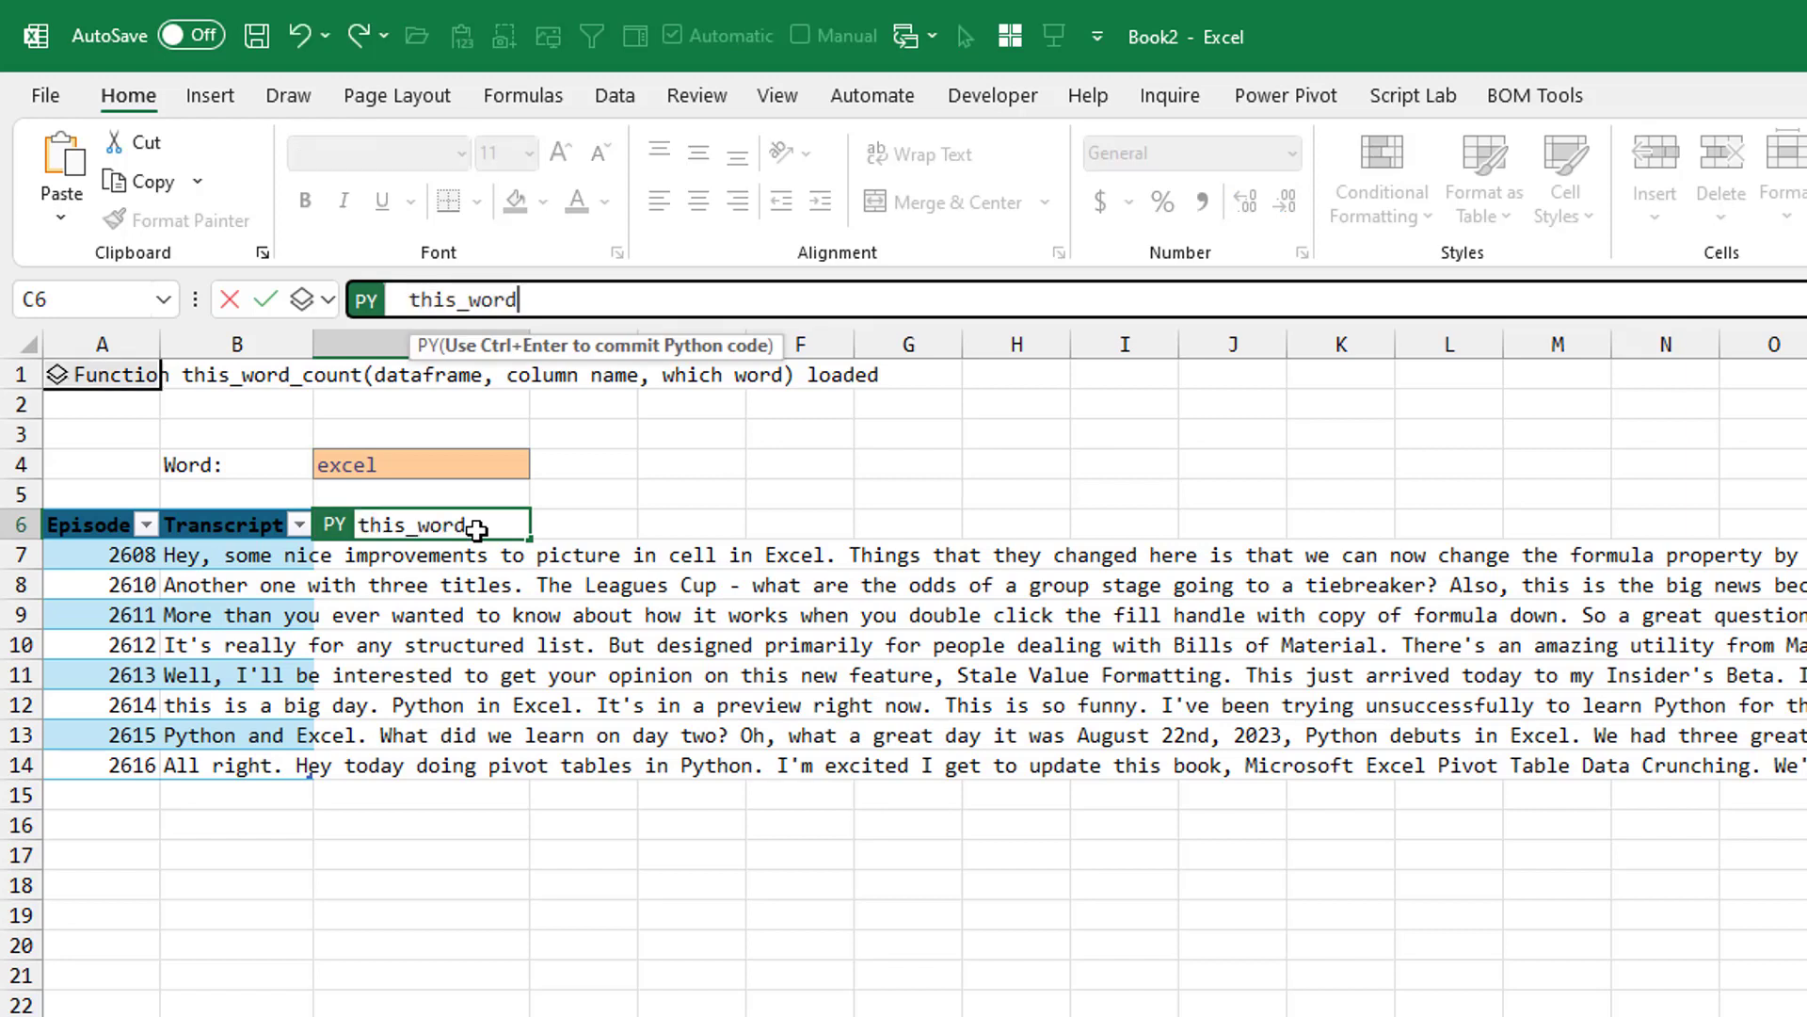
type("_count(")
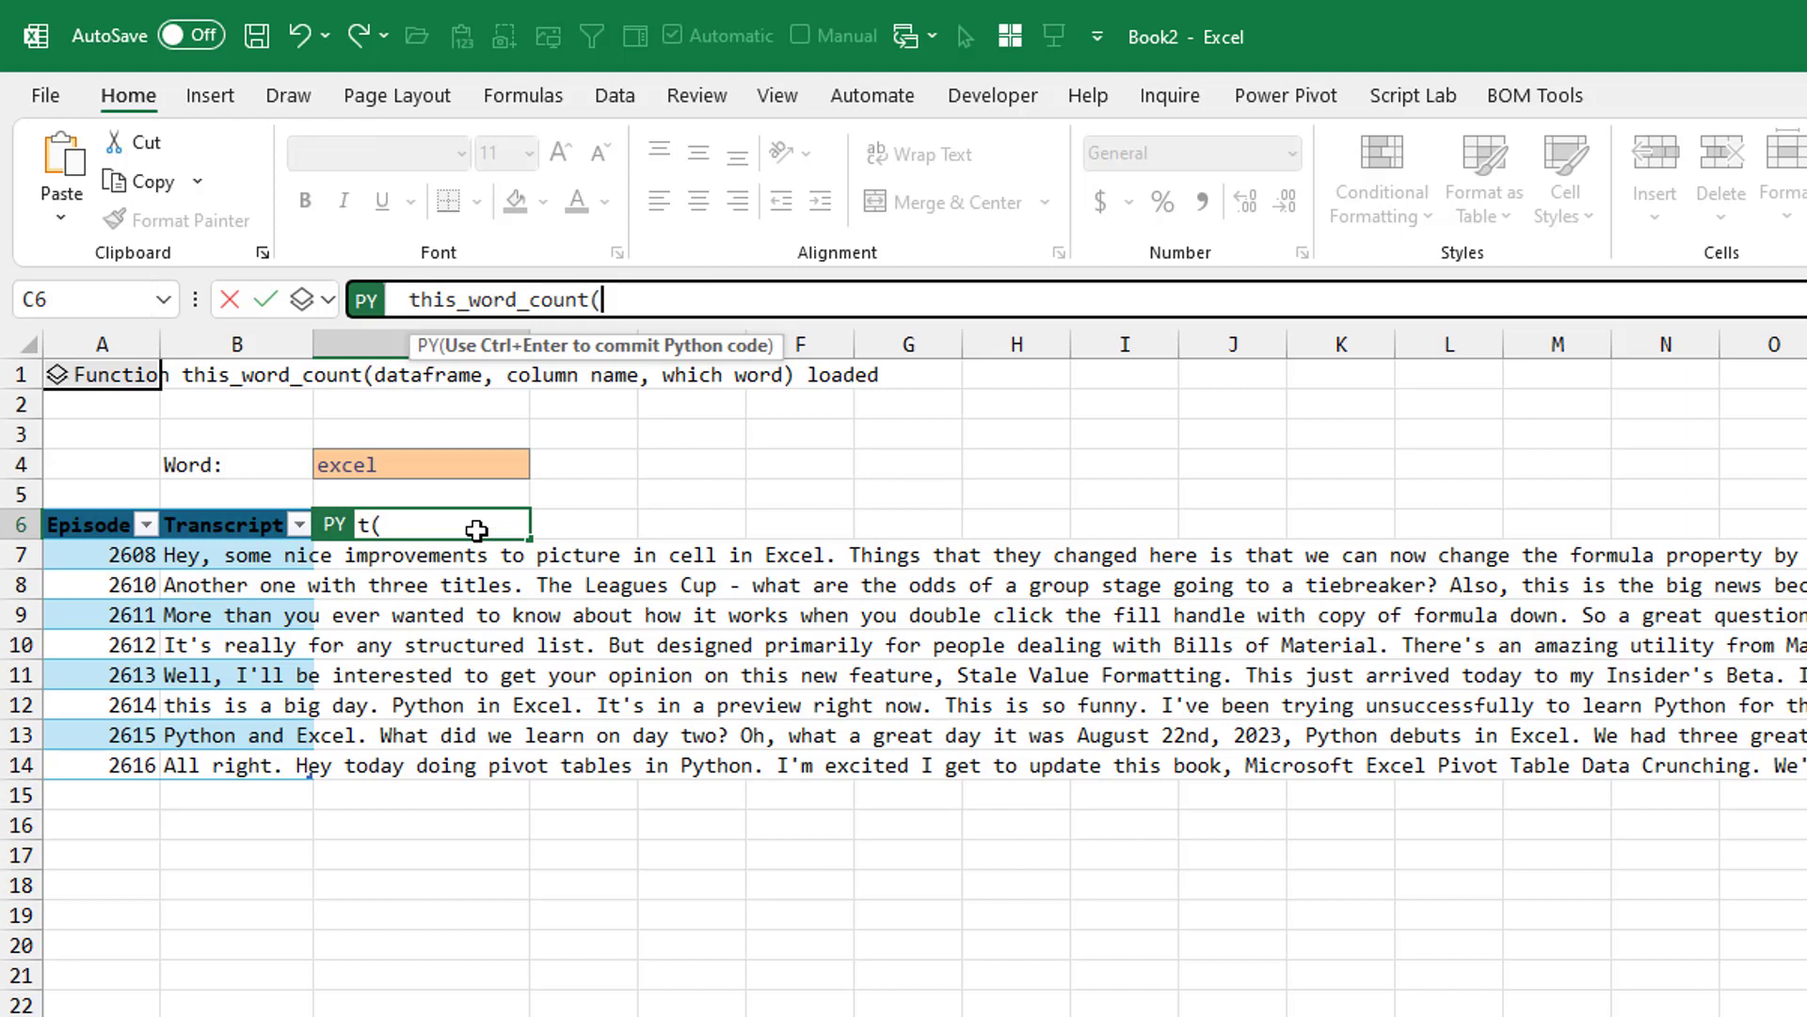
left_click(208, 532)
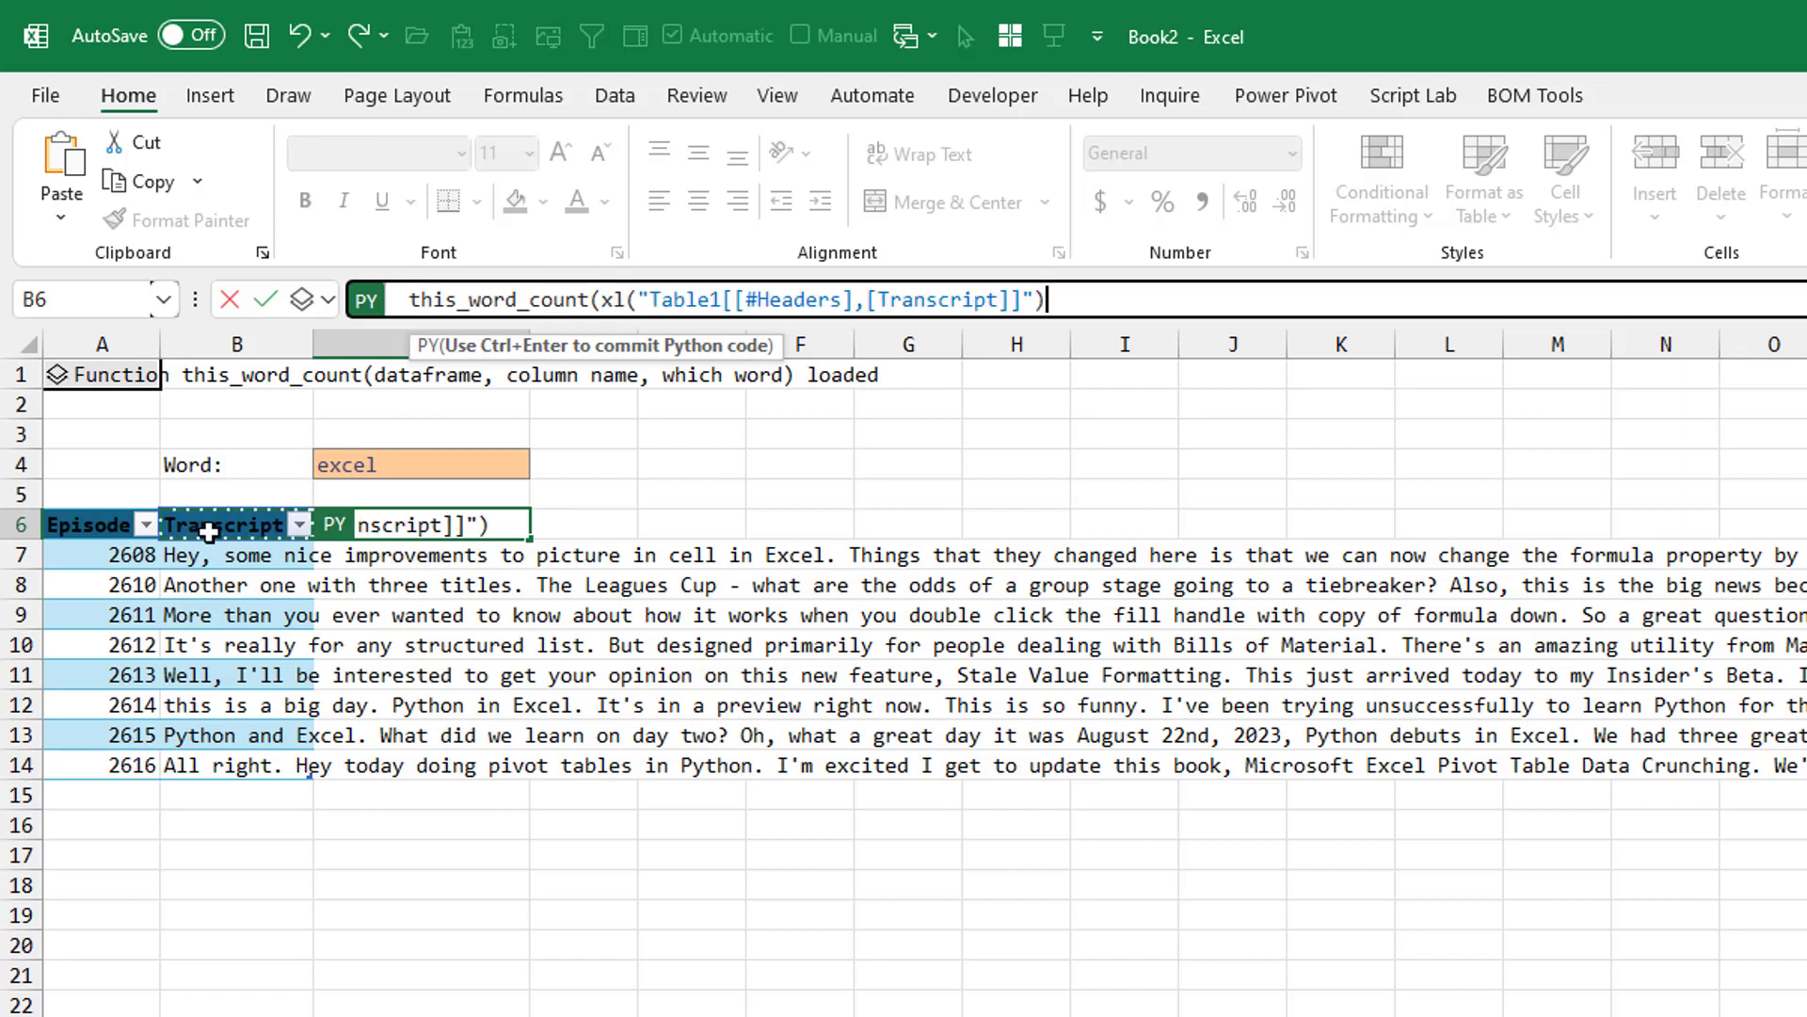
left_click_drag(208, 532, 211, 765)
type(", headers=True")
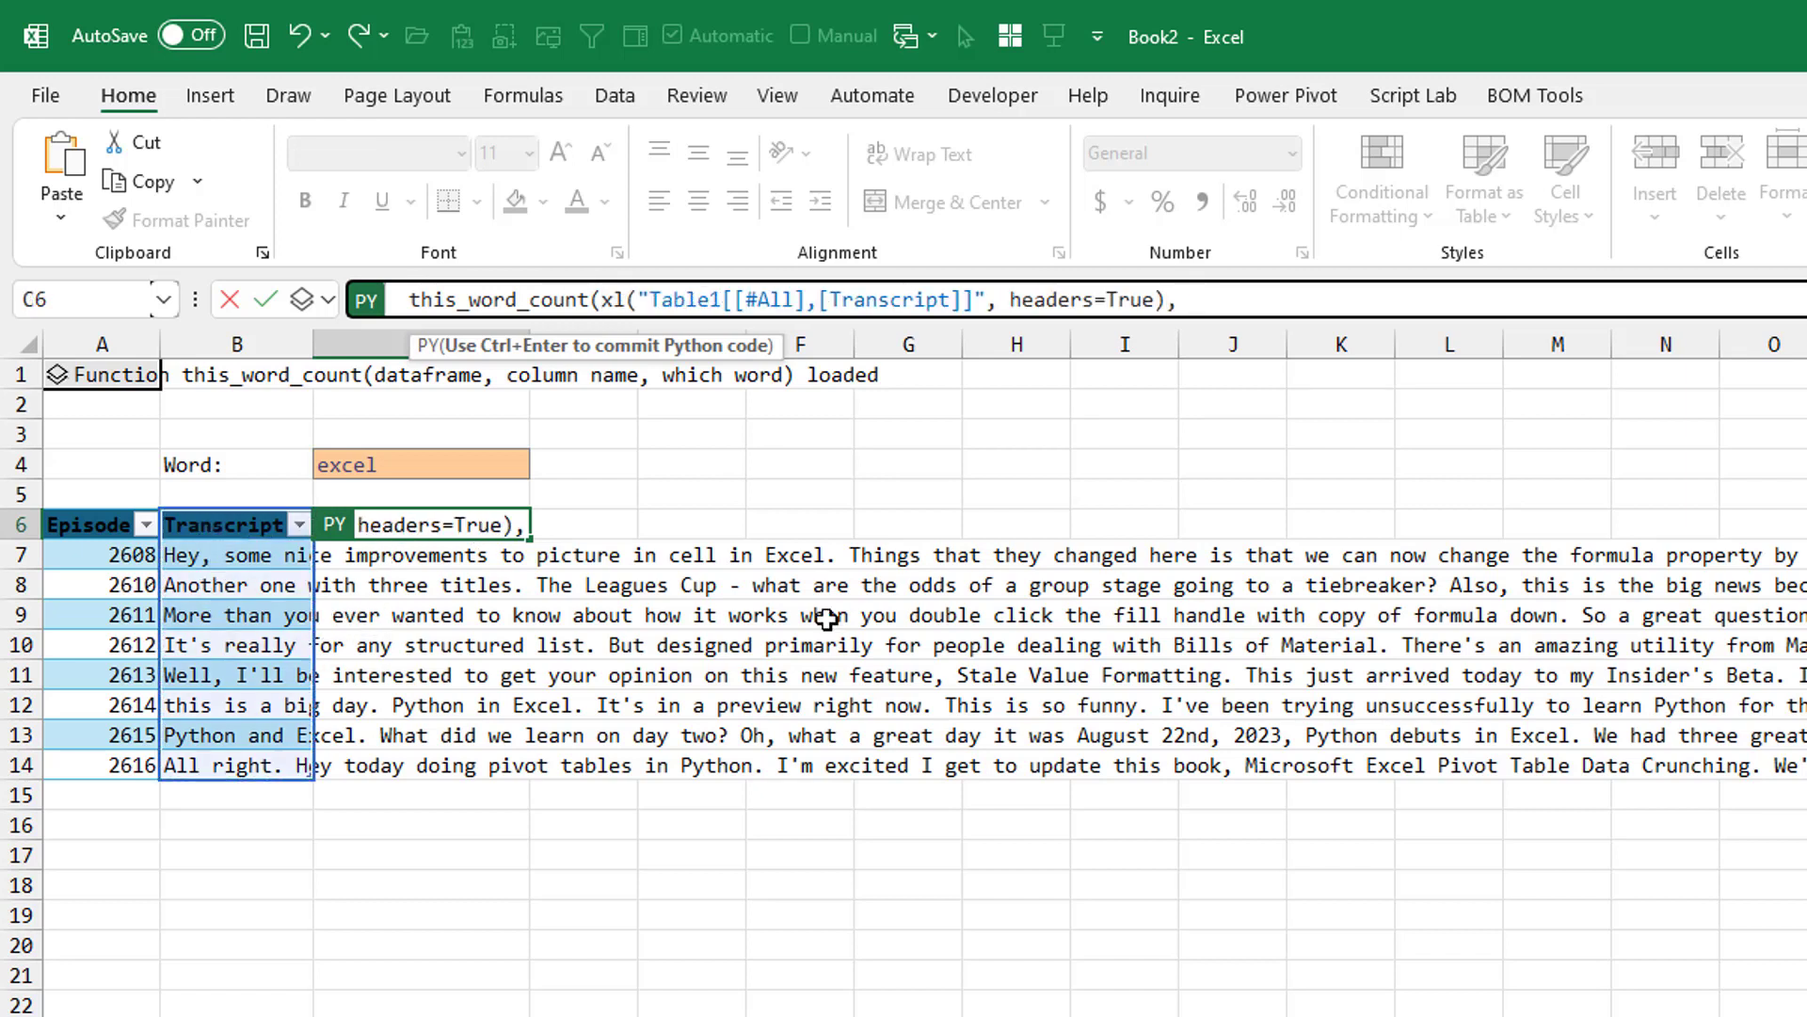
type(" 'Transcript")
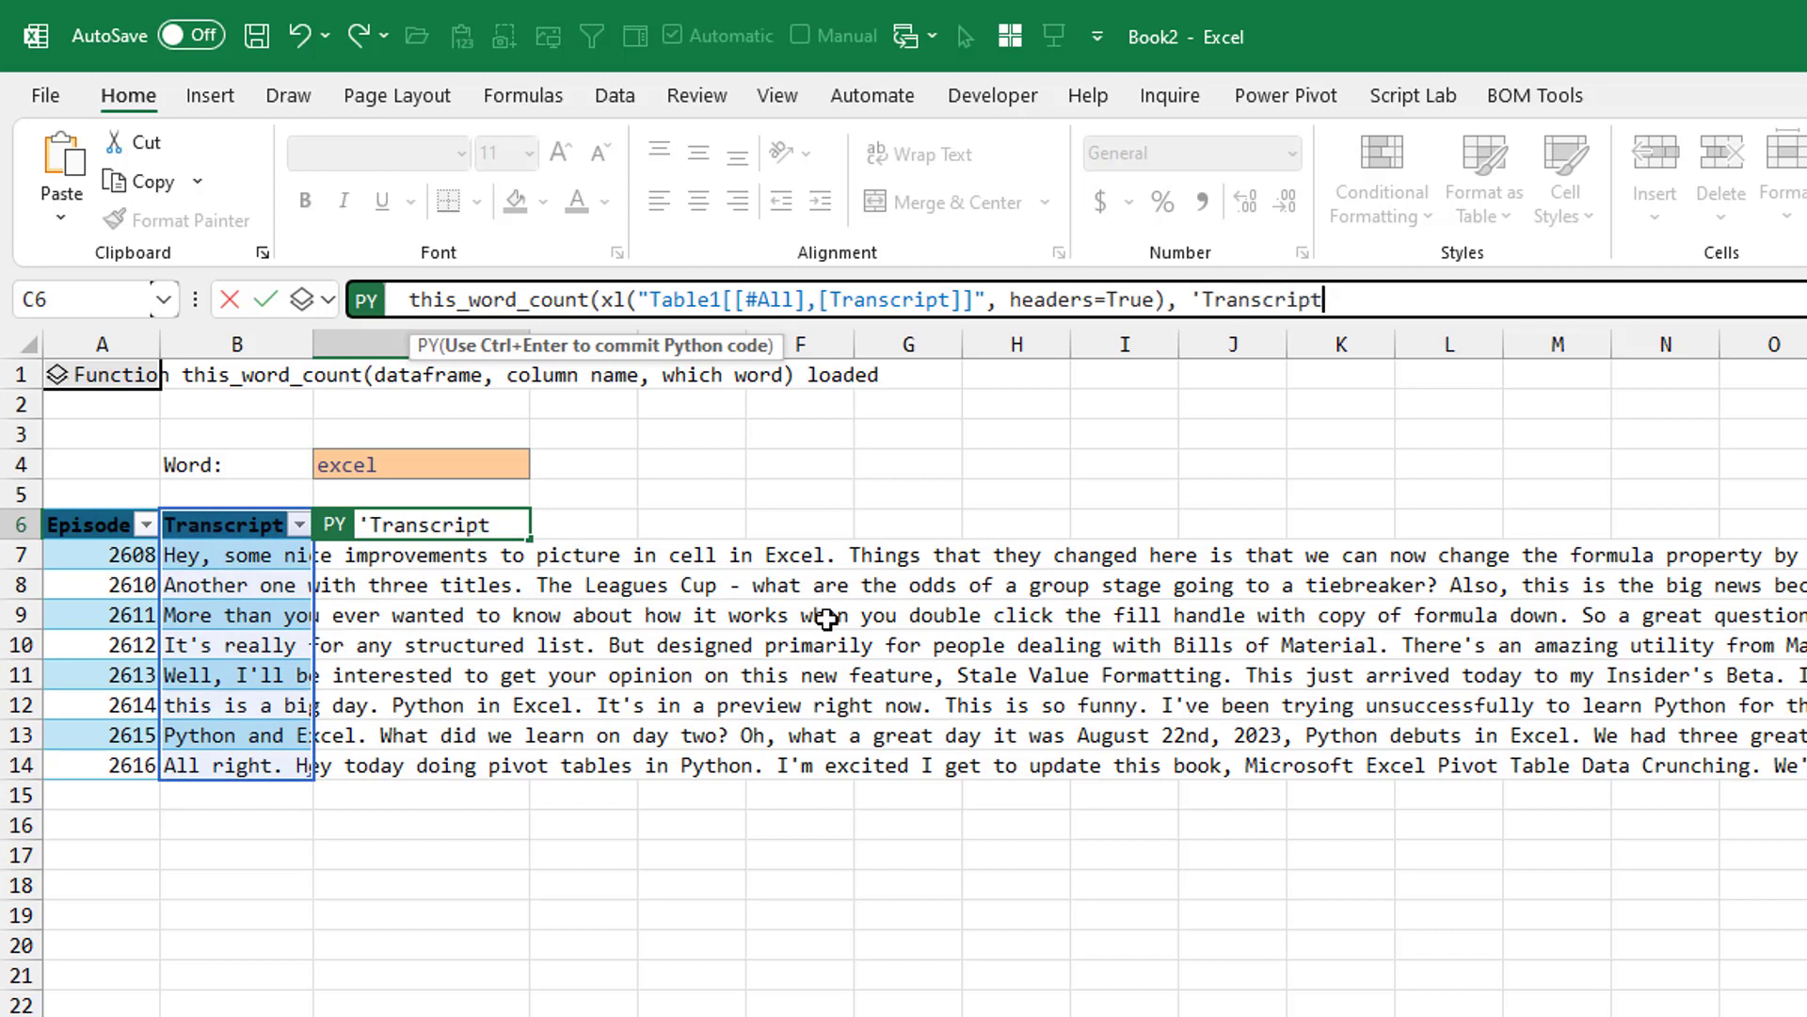
type("',")
left_click(452, 464)
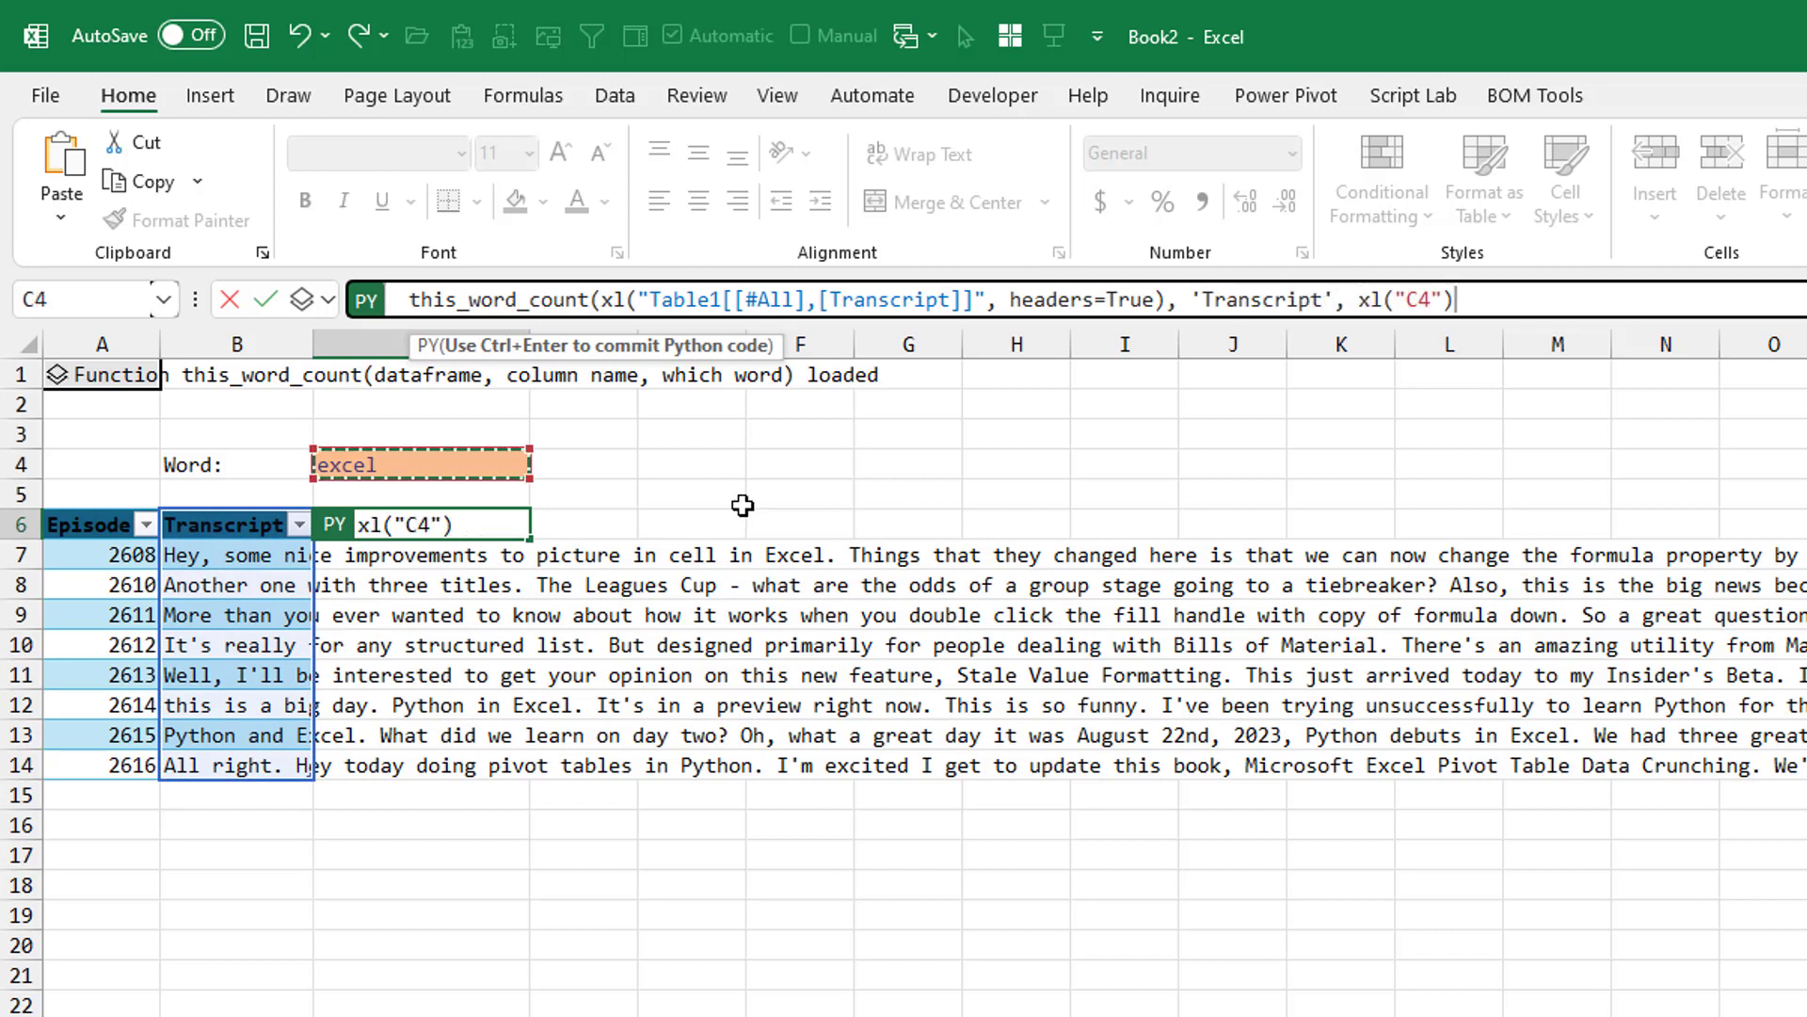
type(")")
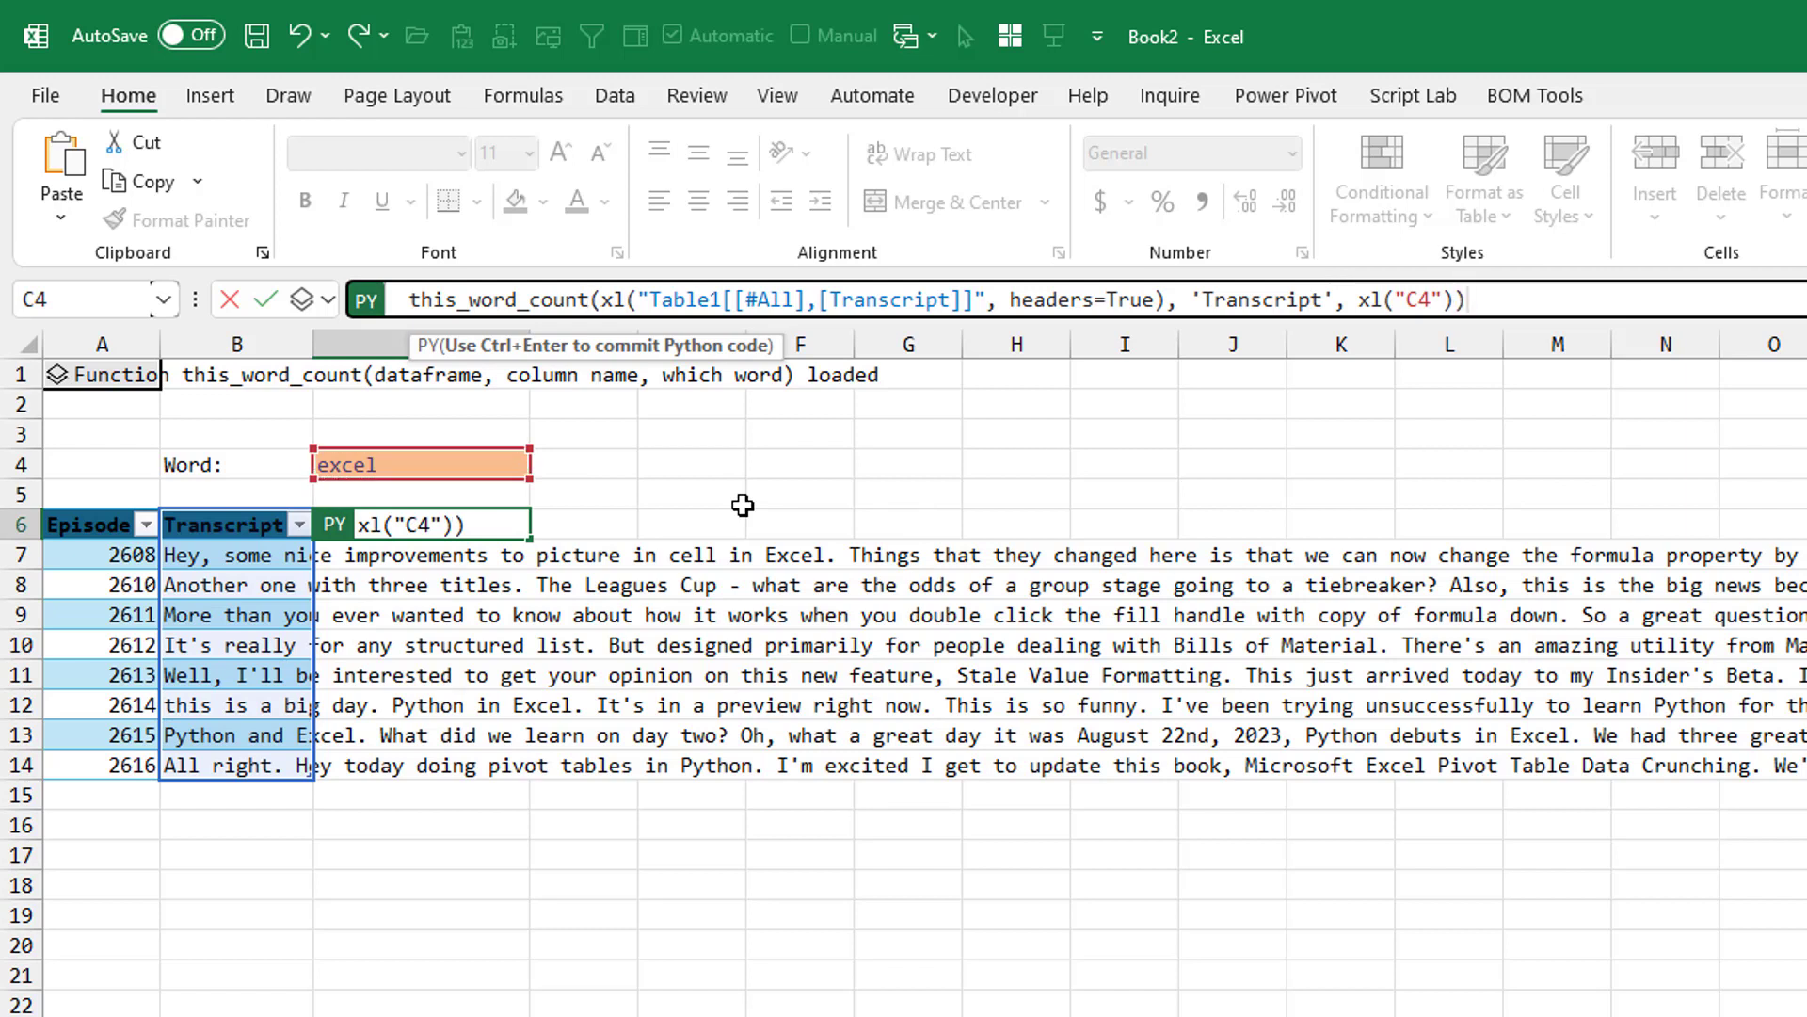
type("[[' Word_Count")
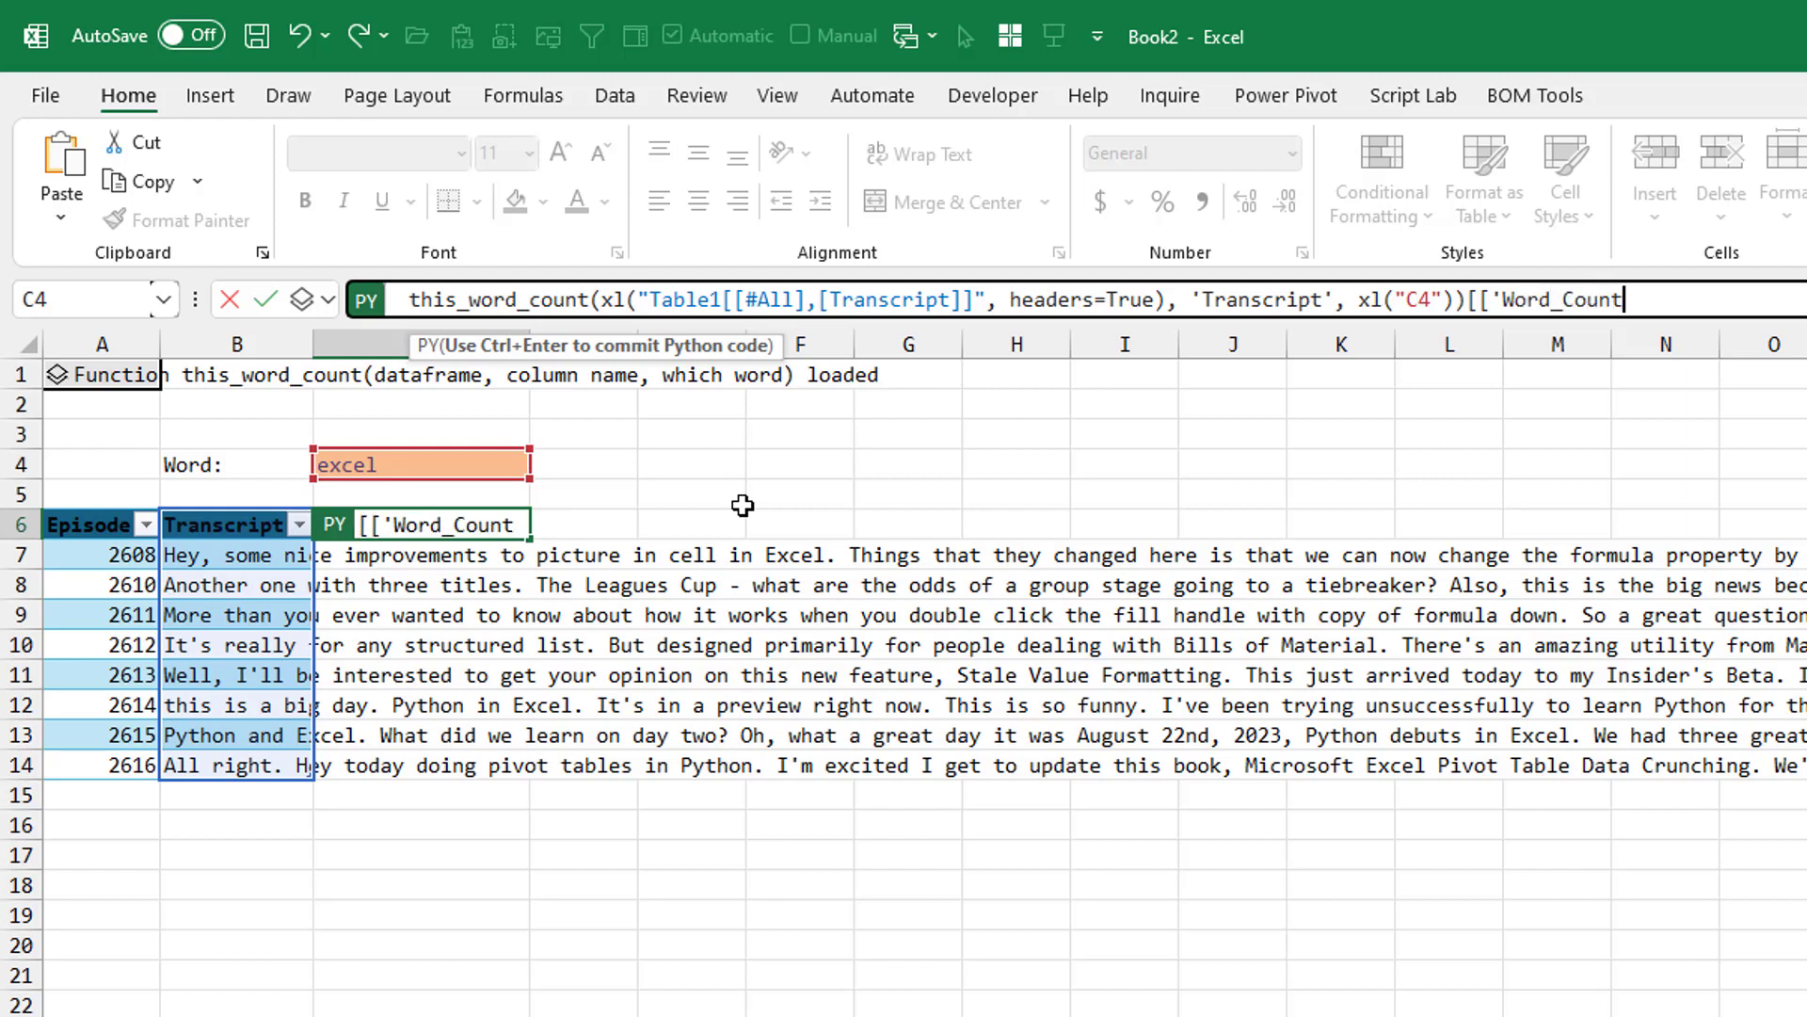
type("']]")
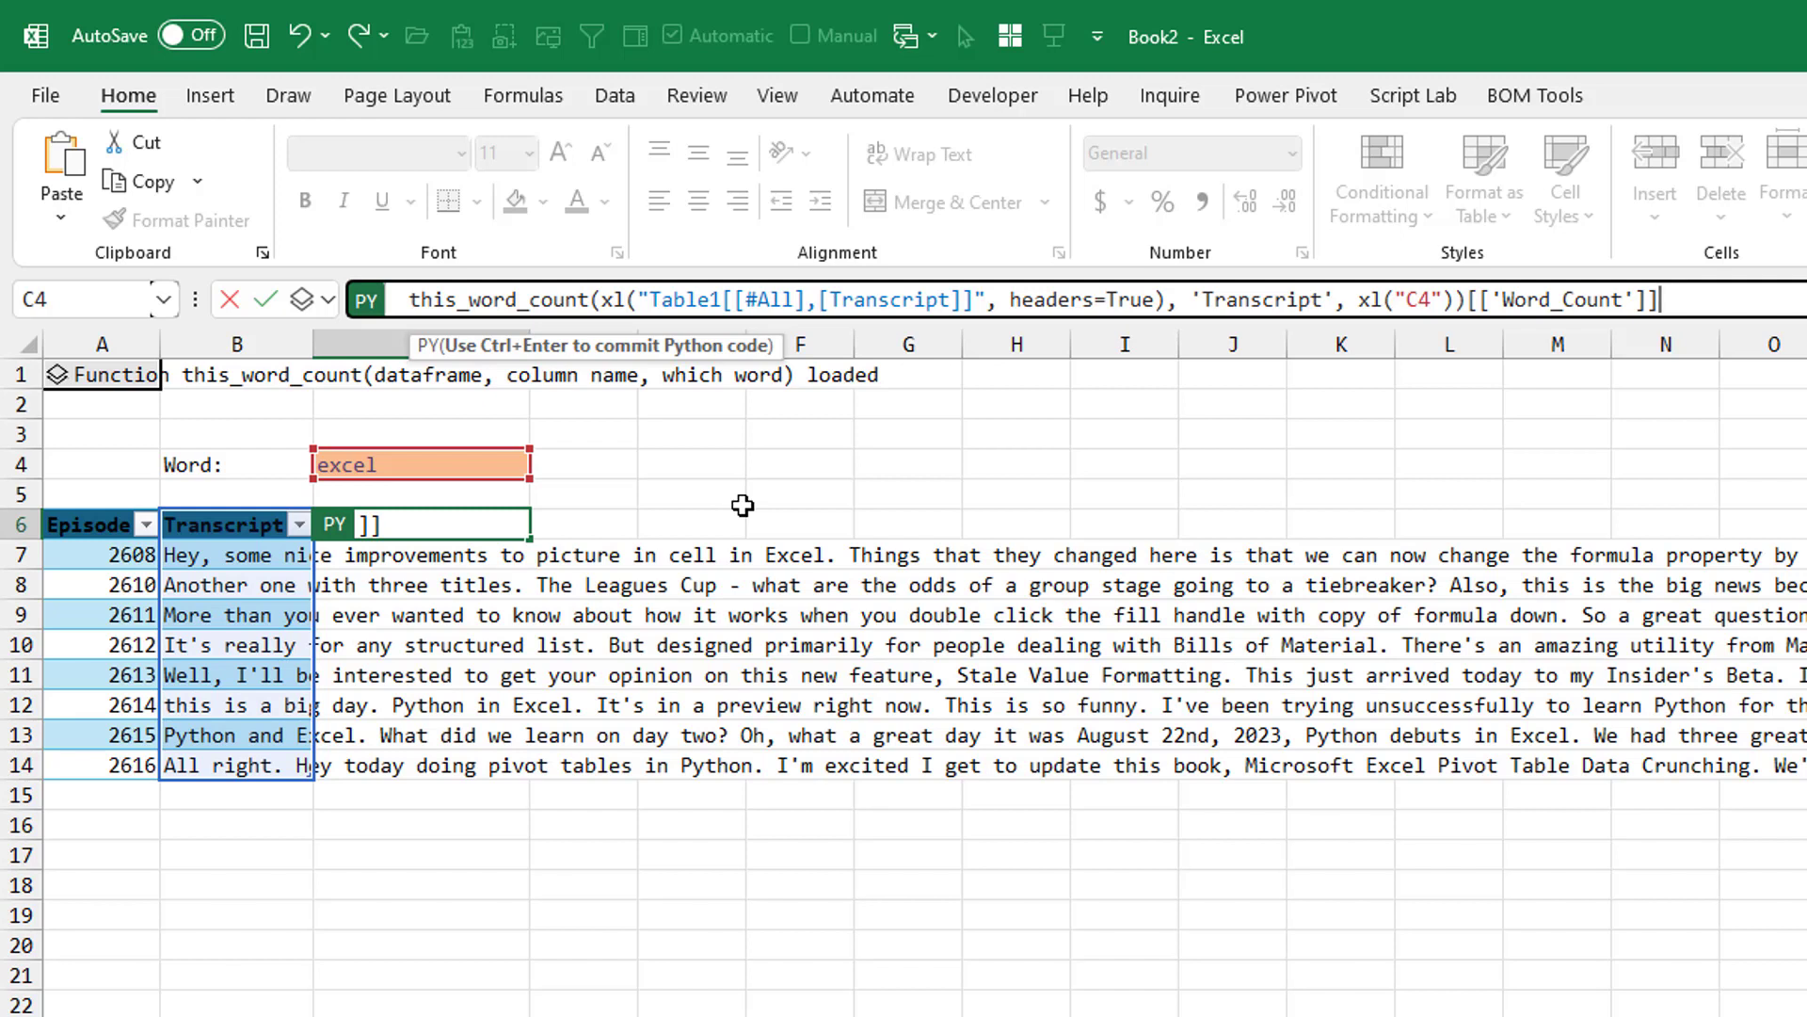
key("ctrl+Return")
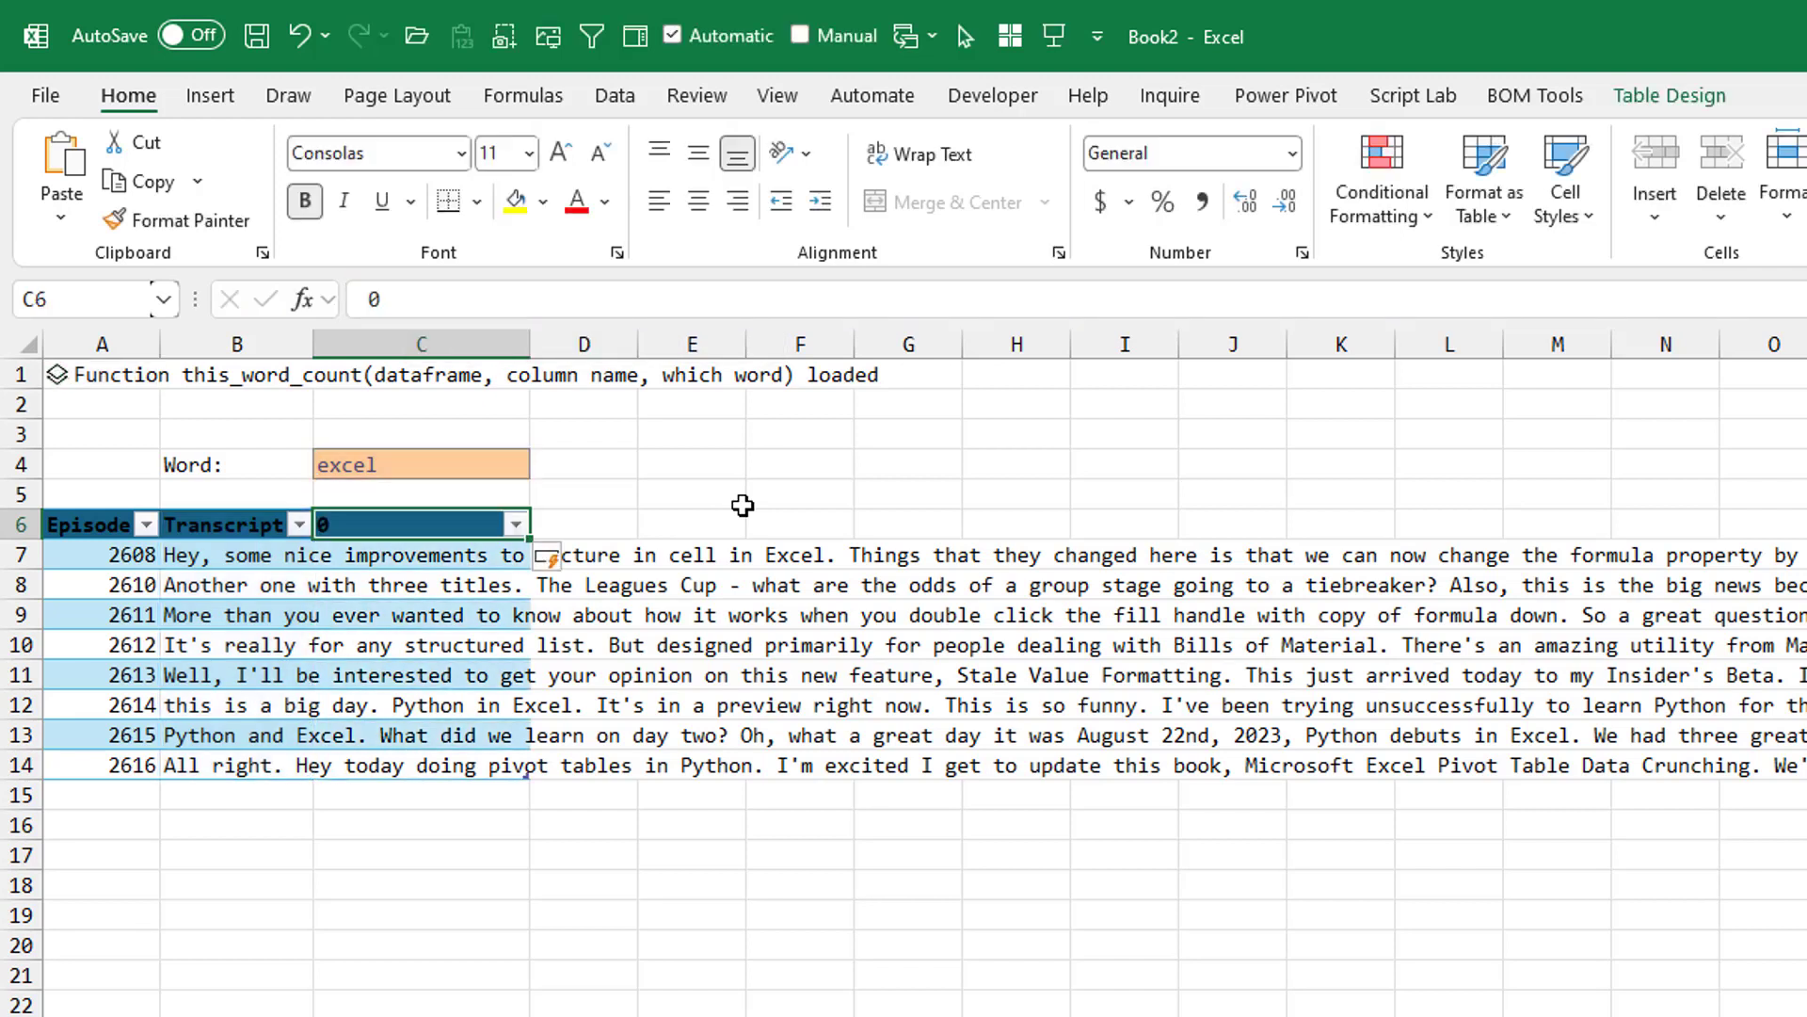
- Reselect C6 and expand the formula bar to inspect its Python result of 0
key("Down")
key("Up")
key("ctrl+shift+u")
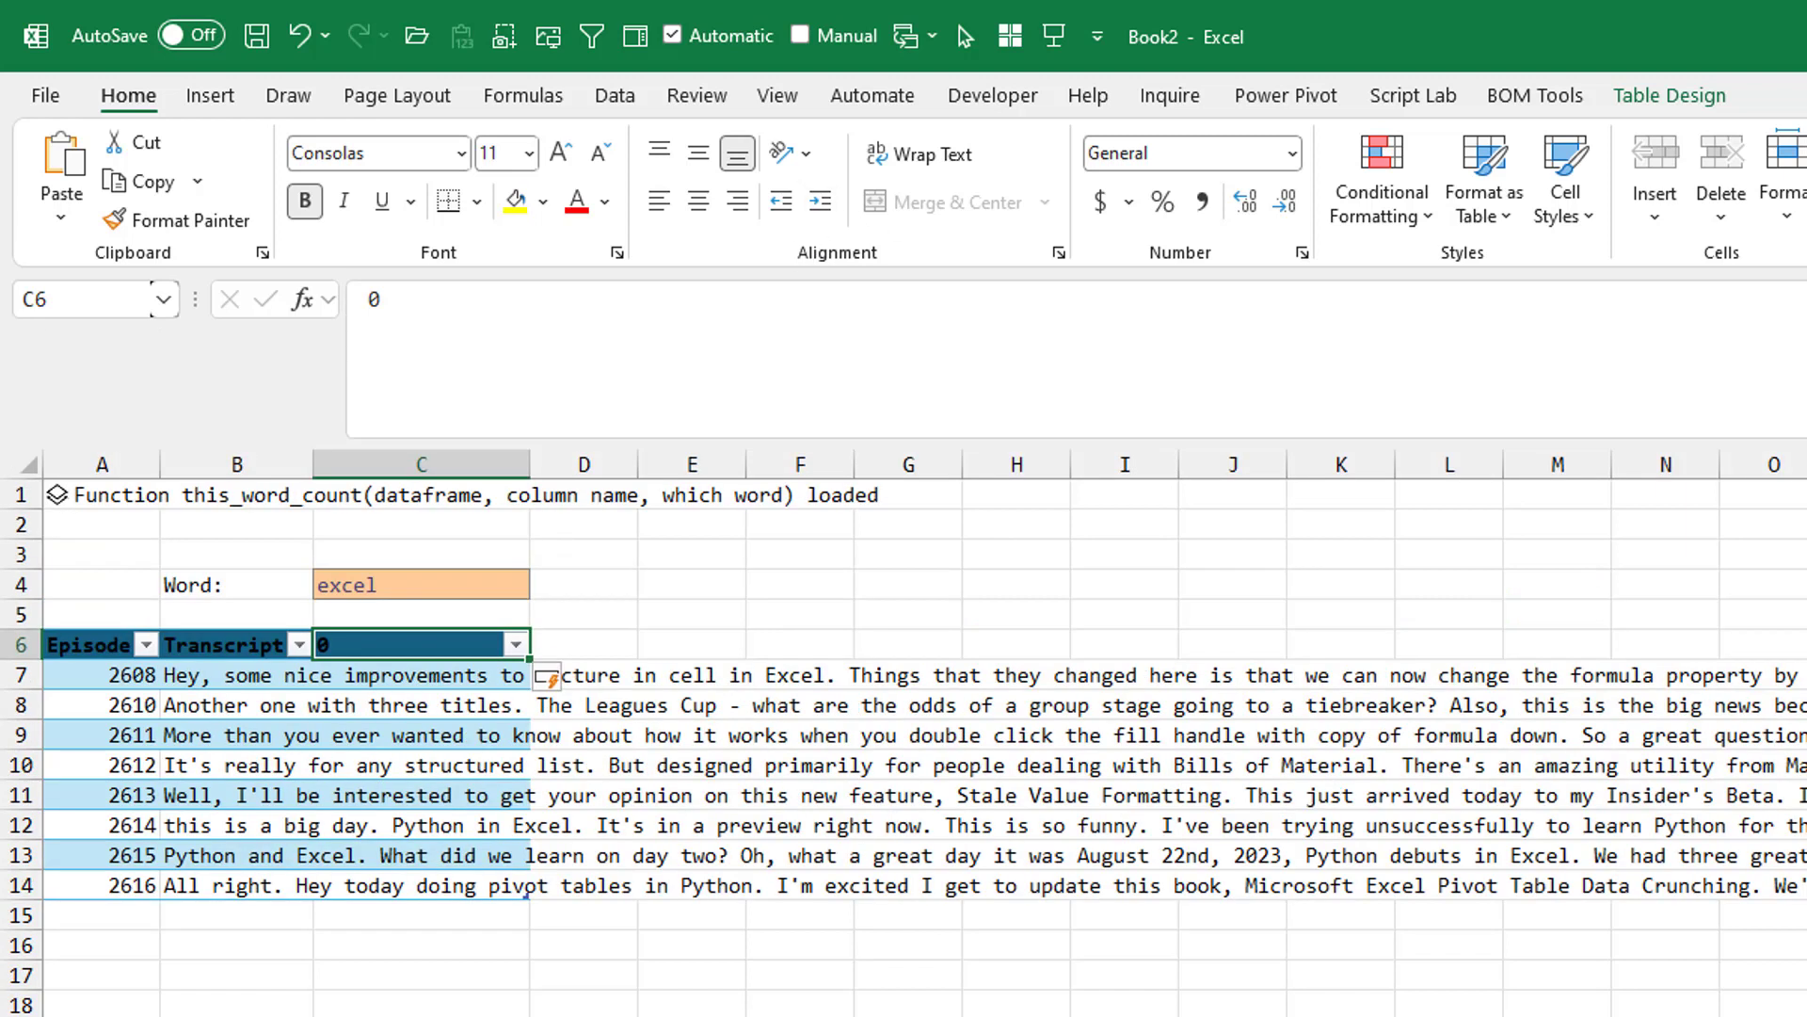